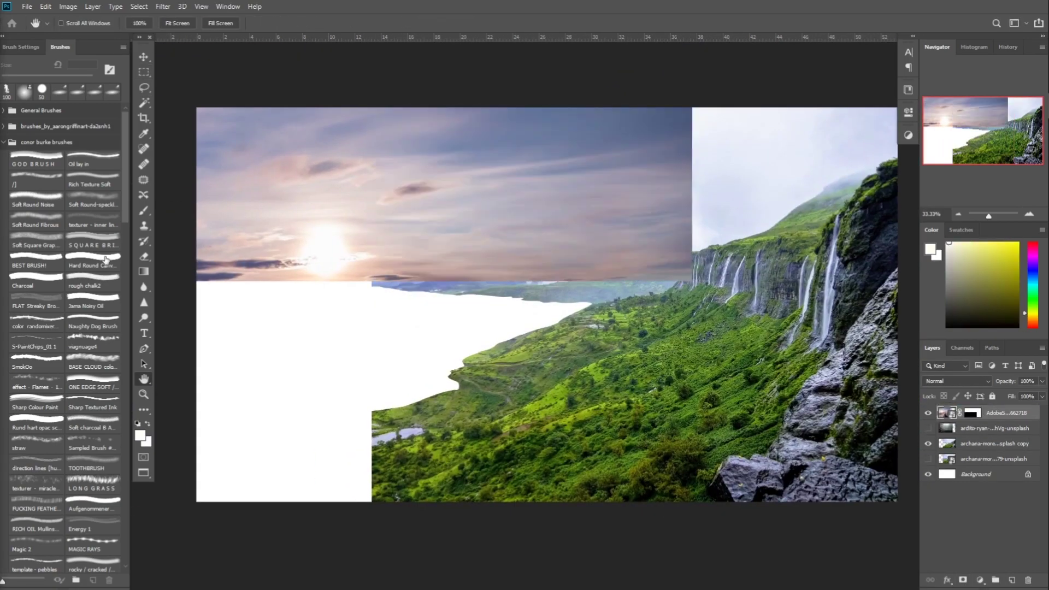
# - Paint black with the Natural Mark brush on the sky layer's mask to hide the sunset sky's right edge
pyautogui.scroll(-7, 106, 260)
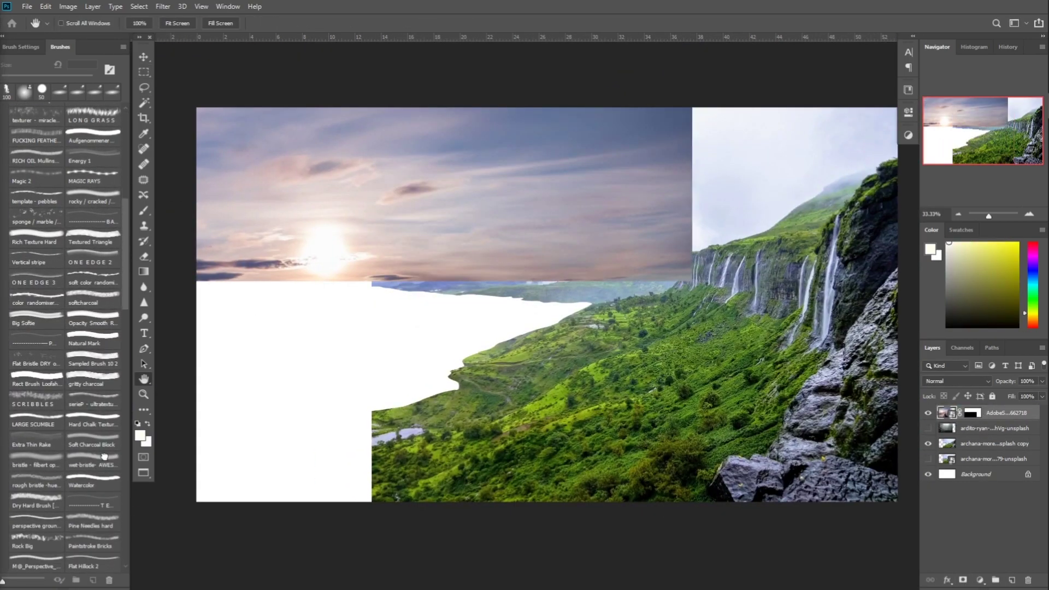
pyautogui.click(93, 344)
pyautogui.click(973, 413)
pyautogui.press('x')
pyautogui.moveTo(558, 274); pyautogui.dragTo(696, 145)
# - Paint the sky layer's mask with the CLOUD 1 brush at 400 px and 40% opacity to blend clouds along the seams
pyautogui.scroll(-2, 66, 437)
pyautogui.click(36, 545)
pyautogui.press(']')
pyautogui.press(']')
pyautogui.press(']')
pyautogui.press(']')
pyautogui.press(']')
pyautogui.press(']')
pyautogui.press('4')
pyautogui.moveTo(339, 284); pyautogui.dragTo(218, 301)
pyautogui.moveTo(656, 164)
pyautogui.mouseDown()
pyautogui.moveTo(485, 227)
pyautogui.moveTo(404, 234)
pyautogui.mouseUp()
pyautogui.moveTo(667, 137); pyautogui.dragTo(502, 147)
pyautogui.moveTo(770, 95)
pyautogui.mouseDown()
pyautogui.moveTo(442, 259)
pyautogui.moveTo(399, 89)
pyautogui.mouseUp()
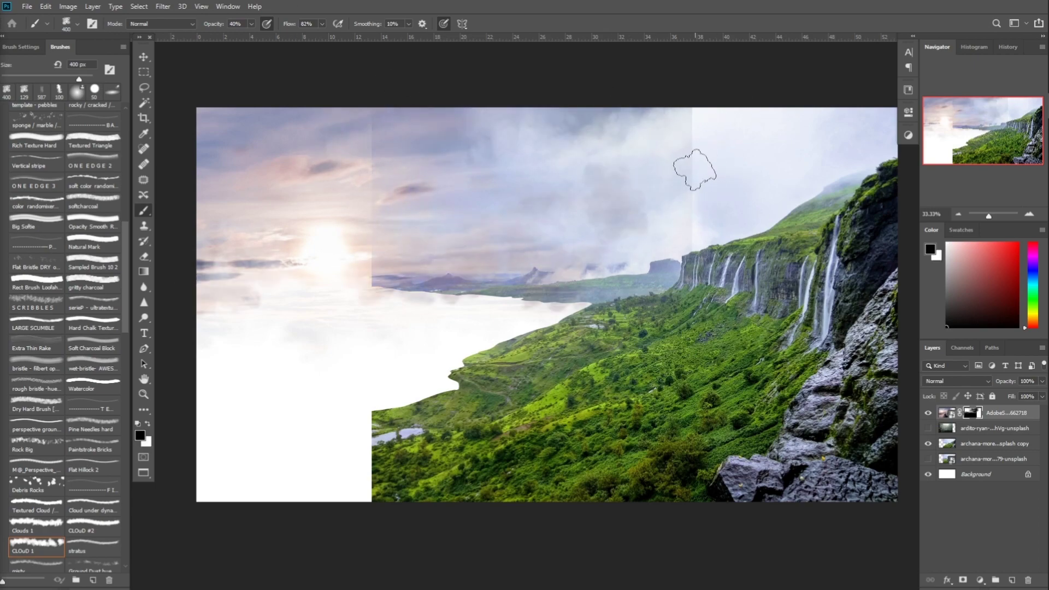
# - Soften the remaining sky seams on the sky layer's mask with a soft round 338 px brush at 100% opacity
pyautogui.press('0')
pyautogui.press('x')
pyautogui.press('x')
pyautogui.rightClick(694, 159)
pyautogui.scroll(-2, 431, 398)
pyautogui.doubleClick(409, 505)
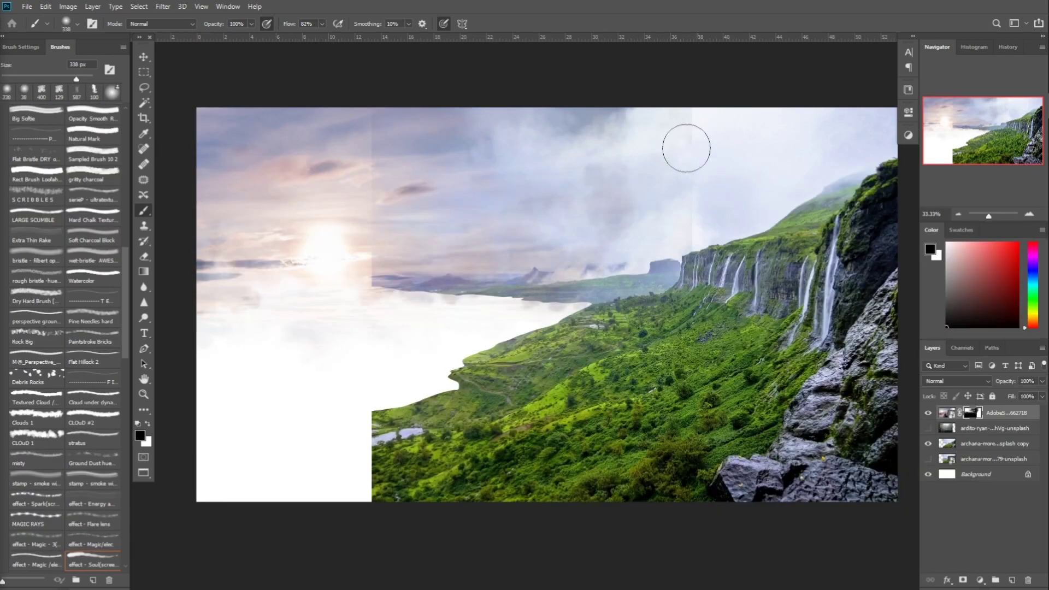
pyautogui.moveTo(694, 168); pyautogui.dragTo(679, 119)
pyautogui.moveTo(601, 289); pyautogui.dragTo(229, 317)
# - Duplicate the green landscape layer, transform the copy to cover the left shore, and blend it in by painting its mask
pyautogui.click(994, 444)
pyautogui.hotkey('ctrl', 'j')
pyautogui.hotkey('ctrl', 't')
pyautogui.moveTo(682, 337)
pyautogui.mouseDown()
pyautogui.moveTo(125, 352)
pyautogui.moveTo(155, 341)
pyautogui.mouseUp()
pyautogui.moveTo(372, 501); pyautogui.dragTo(173, 489)
pyautogui.moveTo(417, 211); pyautogui.dragTo(477, 155)
pyautogui.press('Return')
pyautogui.moveTo(519, 213)
pyautogui.mouseDown()
pyautogui.moveTo(534, 176)
pyautogui.moveTo(492, 148)
pyautogui.moveTo(499, 182)
pyautogui.mouseUp()
pyautogui.moveTo(221, 336)
pyautogui.mouseDown()
pyautogui.moveTo(270, 405)
pyautogui.moveTo(212, 386)
pyautogui.mouseUp()
# - Activate the sky layer's mask and check the Increase and Decrease Brush Size entries in the tool keyboard shortcuts
pyautogui.click(972, 413)
pyautogui.press('x')
pyautogui.hotkey('alt', 'shift', 'ctrl', 'k')
pyautogui.scroll(-15, 437, 262)
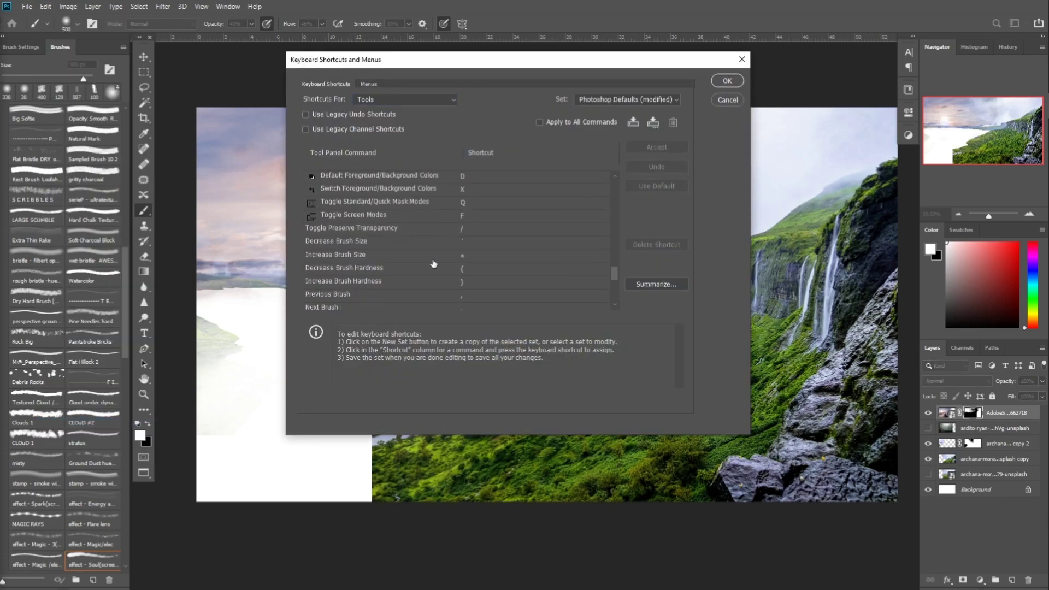
pyautogui.click(438, 255)
pyautogui.click(383, 240)
pyautogui.press('Return')
# - Blend the sky layer's mask over the clouds and vertical seam with a soft brush at 22% opacity
pyautogui.press('[')
pyautogui.press('[')
pyautogui.press('[')
pyautogui.press('[')
pyautogui.press('[')
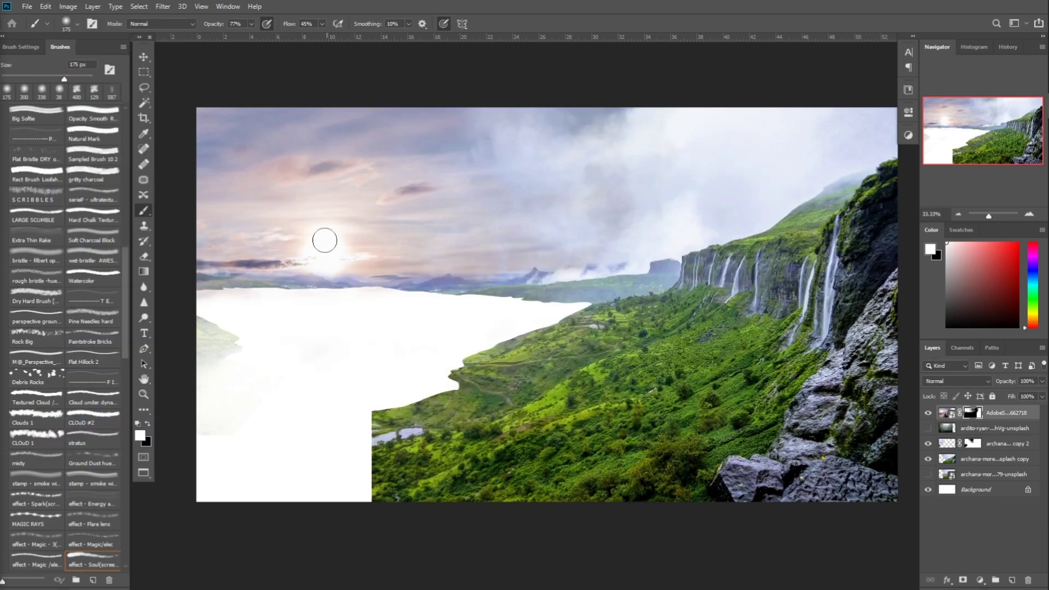
pyautogui.press('2')
pyautogui.press('2')
pyautogui.click(582, 189)
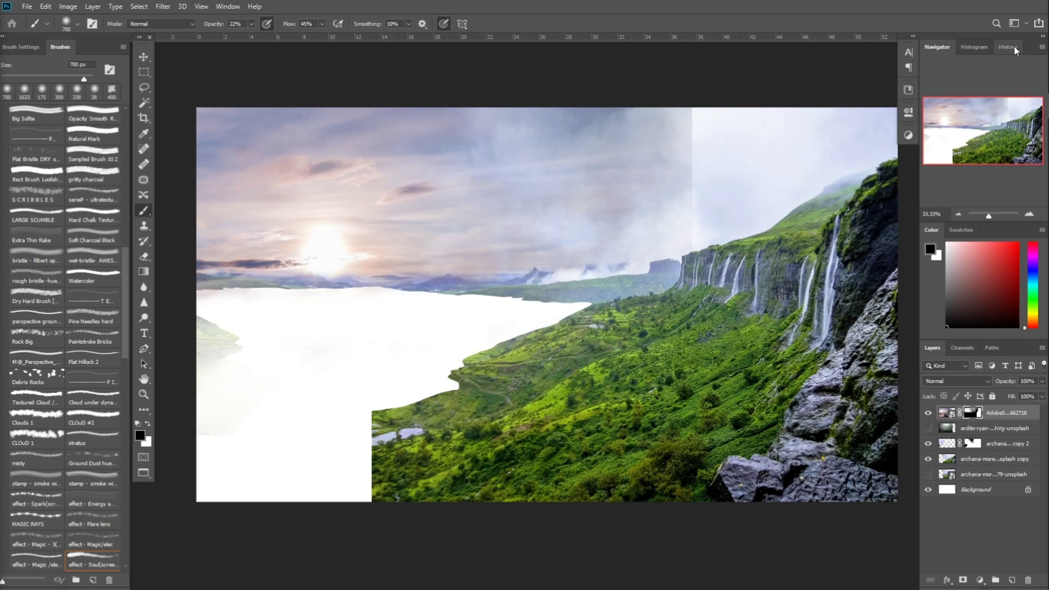
pyautogui.click(1008, 47)
pyautogui.press('x')
pyautogui.moveTo(656, 164); pyautogui.dragTo(518, 129)
# - Add a layer above Background and paint light blue strokes across the lake with a flattened soft brush
pyautogui.click(976, 490)
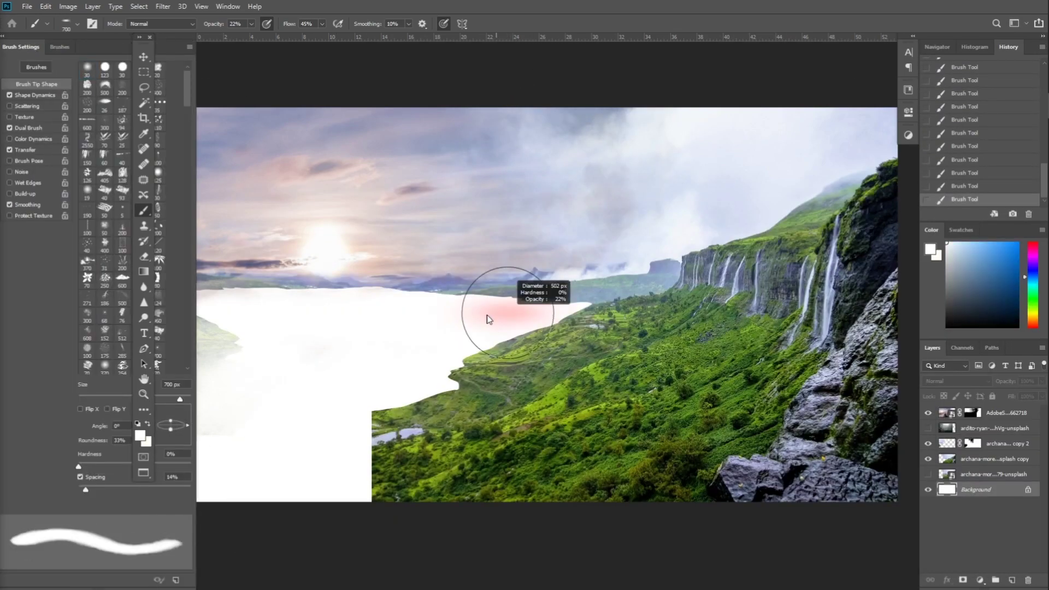
pyautogui.press('F5')
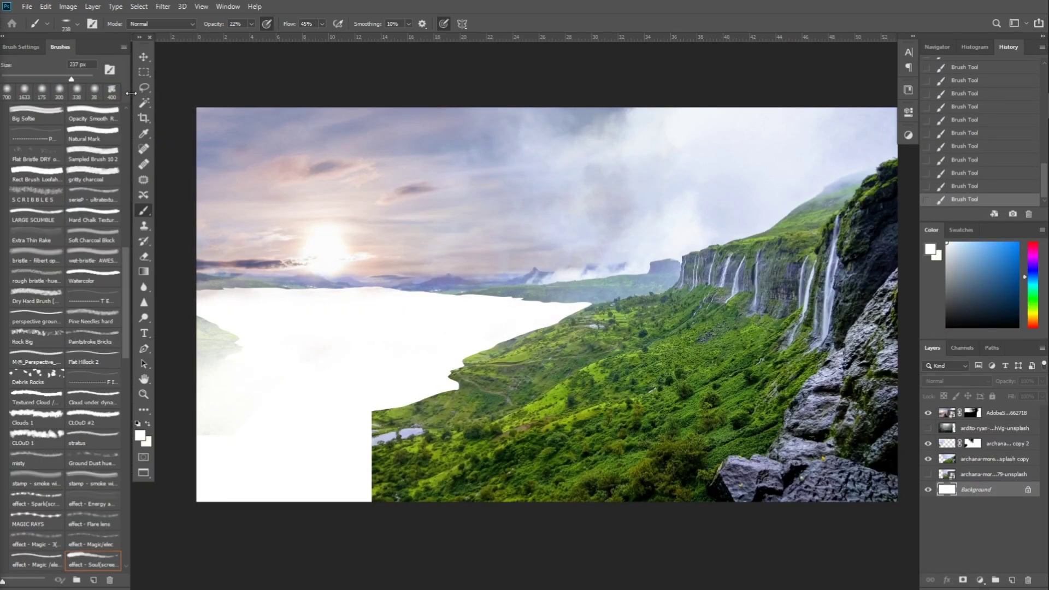
pyautogui.click(961, 243)
pyautogui.moveTo(263, 306); pyautogui.dragTo(437, 350)
pyautogui.moveTo(224, 386); pyautogui.dragTo(350, 437)
# - Enlarge the brush to 1000 px and cover the rest of the white lake area with light blue
pyautogui.press(']')
pyautogui.press(']')
pyautogui.press(']')
pyautogui.press(']')
pyautogui.press(']')
pyautogui.press(']')
pyautogui.press(']')
pyautogui.press(']')
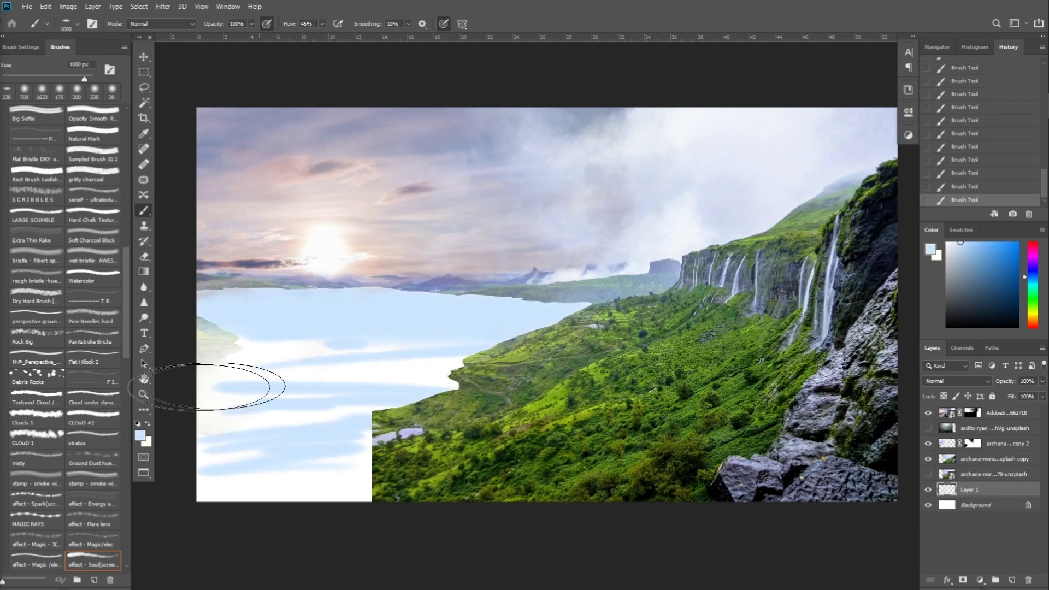
pyautogui.moveTo(375, 372); pyautogui.dragTo(239, 502)
# - Try the Sharpen tool on the water layer and undo the last two dark brush strokes
pyautogui.click(144, 302)
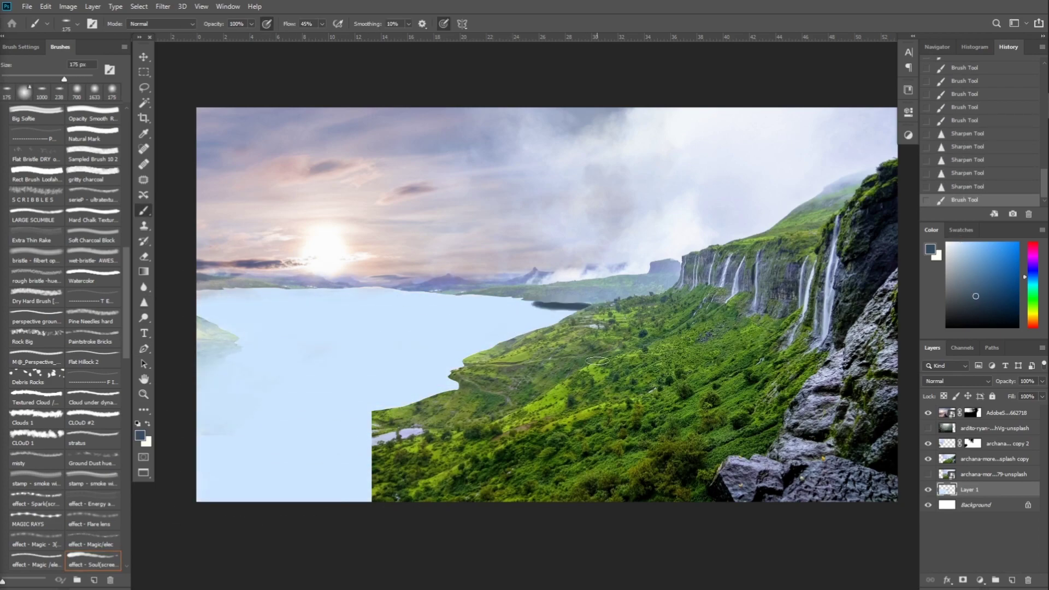
pyautogui.hotkey('ctrl', 'alt', 'z')
pyautogui.hotkey('ctrl', 'alt', 'z')
pyautogui.hotkey('ctrl', '-')
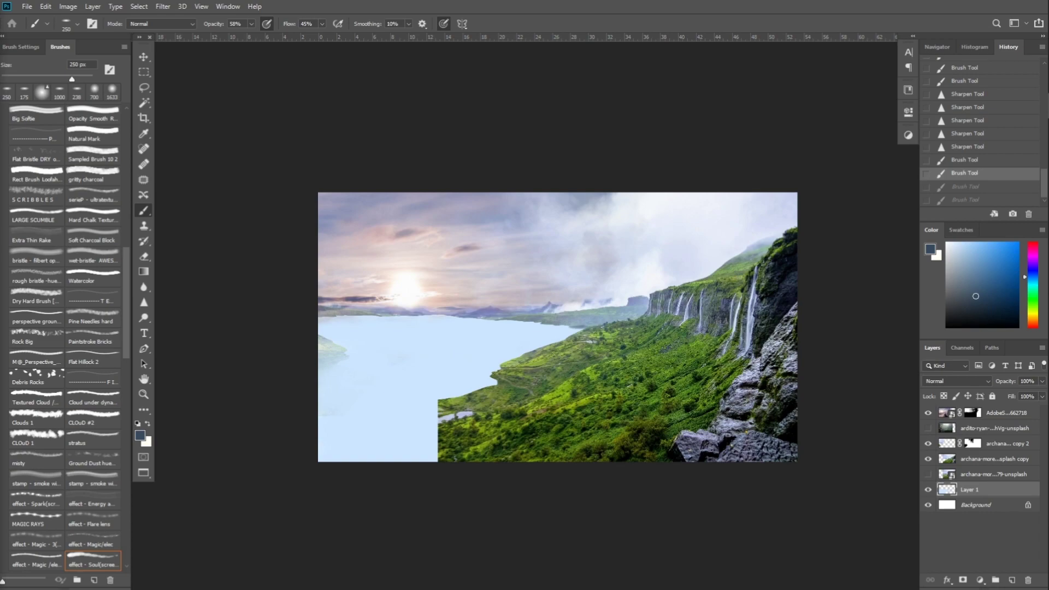
# - Hide the sunset sky layer, then duplicate the two green landscape layers and merge the duplicates into one layer
pyautogui.click(928, 413)
pyautogui.click(1007, 443)
pyautogui.keyDown('shift'); pyautogui.click(994, 459); pyautogui.keyUp('shift')
pyautogui.hotkey('ctrl', 'j')
pyautogui.hotkey('ctrl', 'e')
# - Flip the merged landscape copy vertically as a lake reflection and place it beneath the other landscape layers
pyautogui.hotkey('ctrl', 't')
pyautogui.rightClick(444, 295)
pyautogui.click(470, 440)
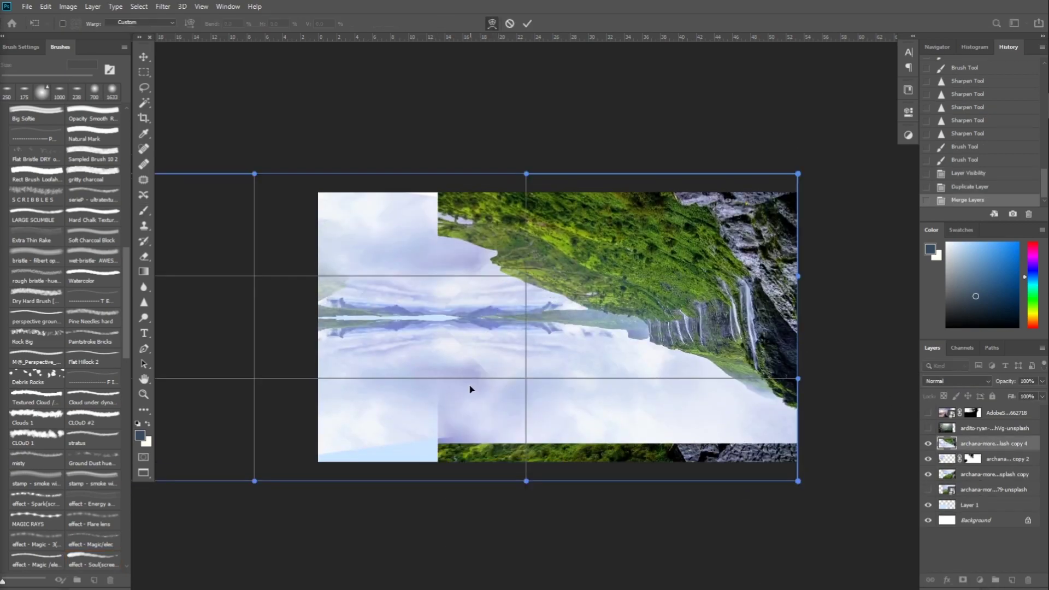
pyautogui.press('Return')
pyautogui.moveTo(970, 477); pyautogui.dragTo(972, 496)
# - Apply a Motion Blur to the reflection layer and erase parts of it to soften it into the water
pyautogui.moveTo(355, 397); pyautogui.dragTo(454, 397)
pyautogui.hotkey('ctrl', 'z')
pyautogui.click(163, 6)
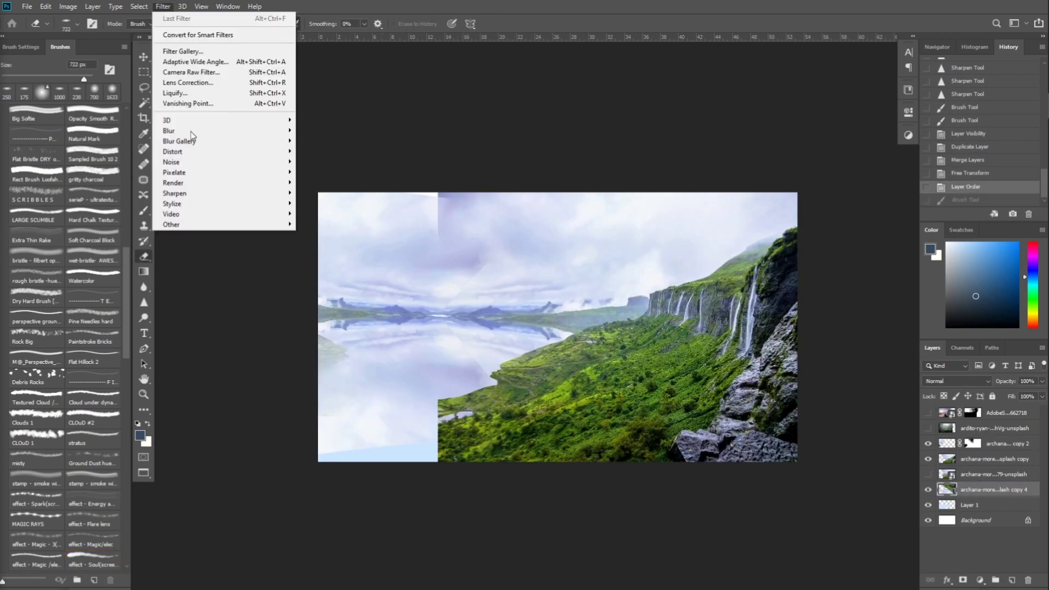
pyautogui.moveTo(170, 131)
pyautogui.click(322, 195)
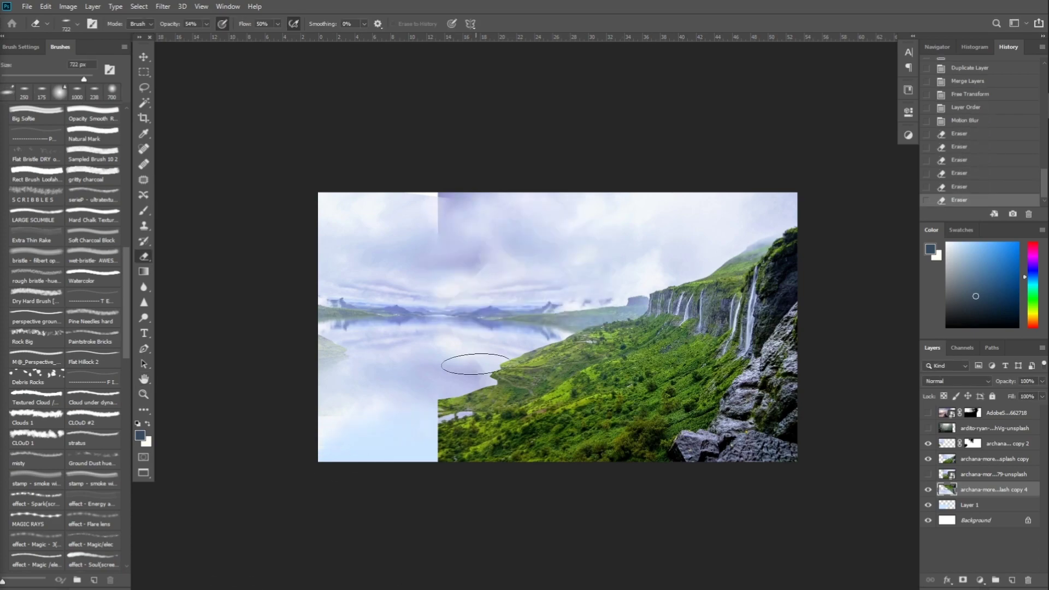
pyautogui.click(457, 363)
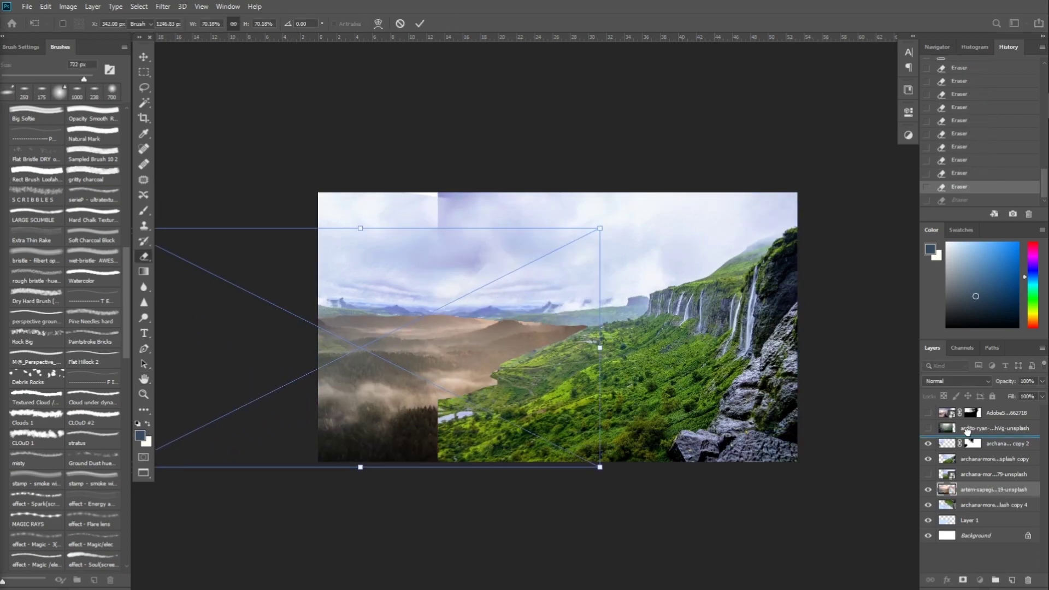
# - Show the sunset sky layer and mask the misty forest photo into the valley with the Soft Round Noise brush
pyautogui.click(927, 414)
pyautogui.scroll(15, 82, 327)
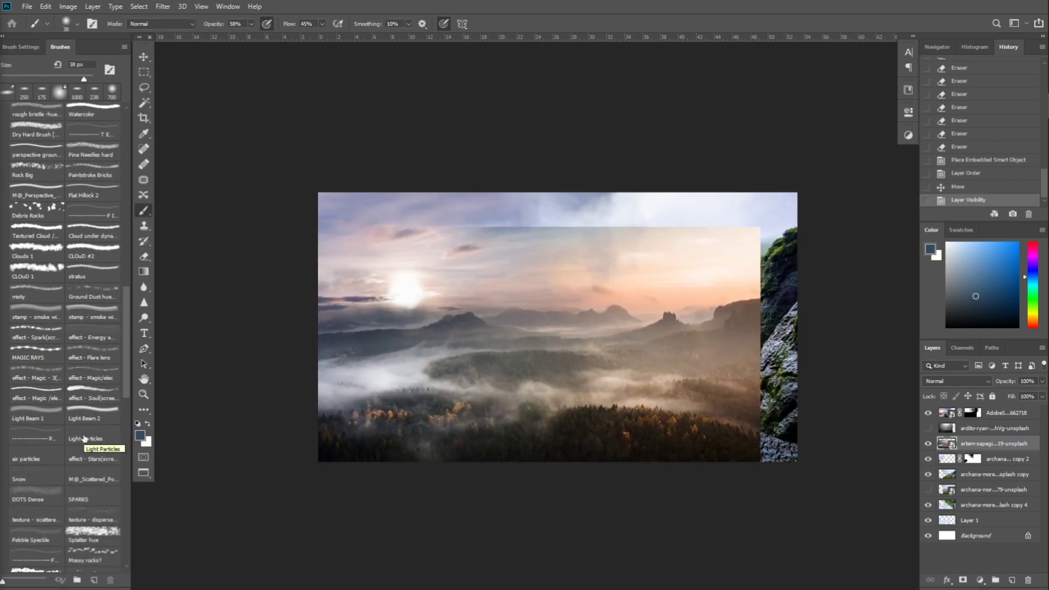
pyautogui.click(33, 205)
pyautogui.press('d')
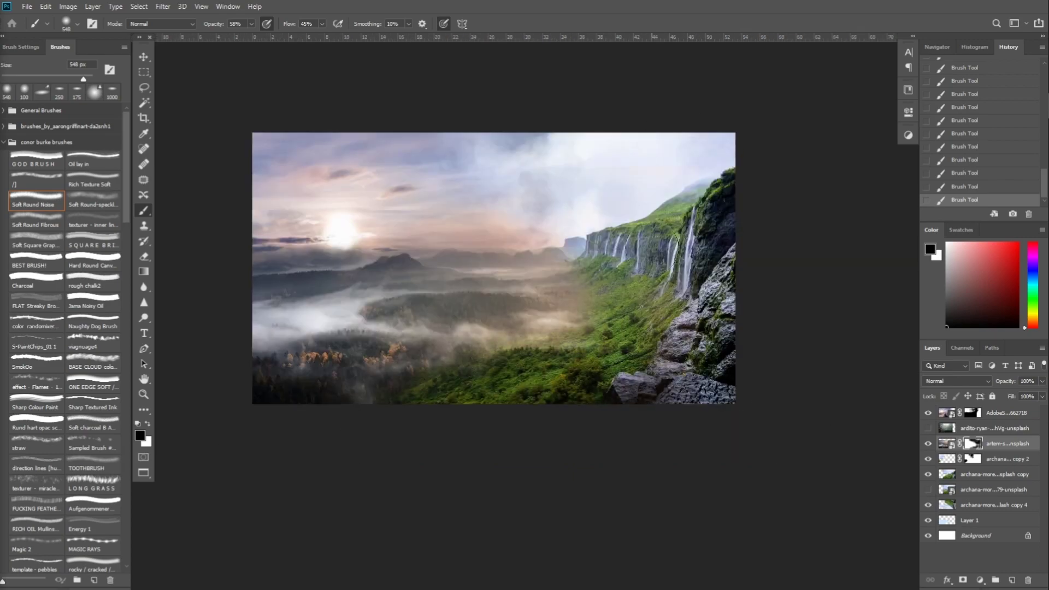
pyautogui.press('x')
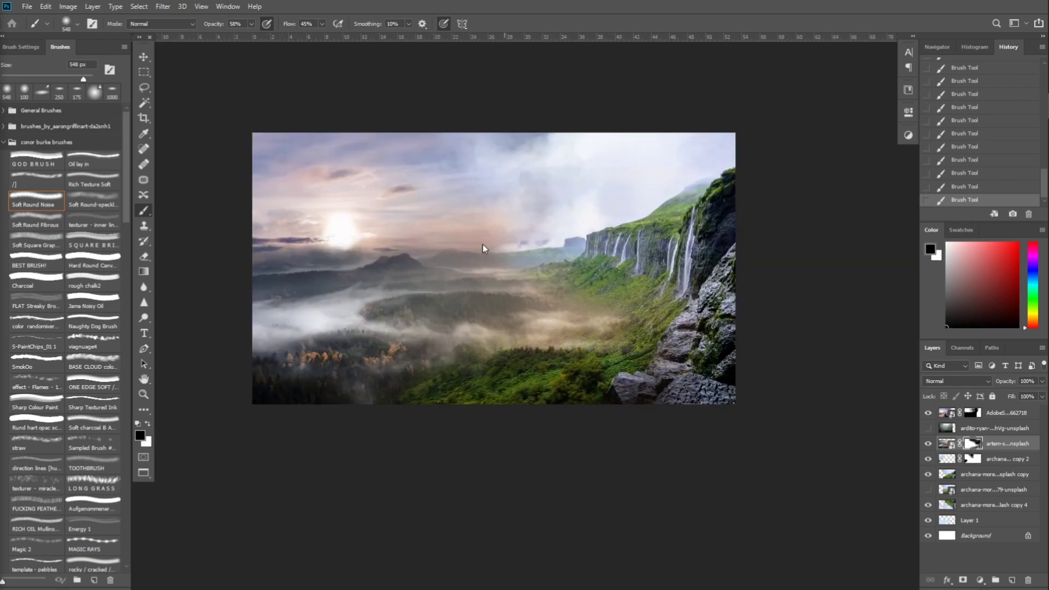
# - Blend the misty forest layer's mask beside the waterfall cliffs with a 400 px brush at 22% opacity
pyautogui.scroll(3, 509, 257)
pyautogui.press('[')
pyautogui.press('[')
pyautogui.moveTo(628, 272)
pyautogui.mouseDown()
pyautogui.moveTo(616, 168)
pyautogui.moveTo(772, 178)
pyautogui.mouseUp()
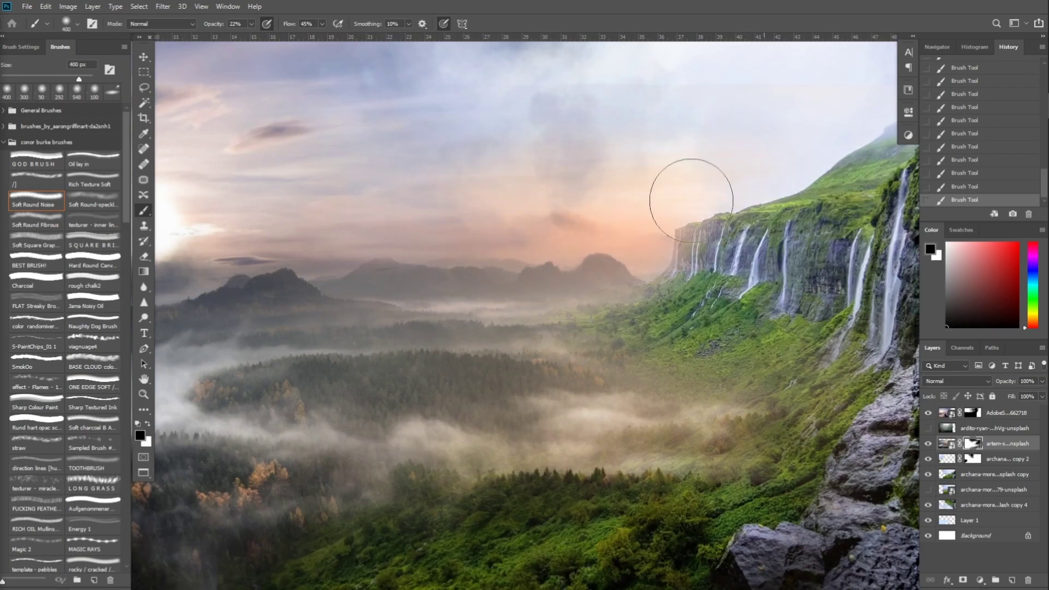
# - Outline the far end of the waterfall cliff with the Lasso to refine the misty forest layer's mask there
pyautogui.press('l')
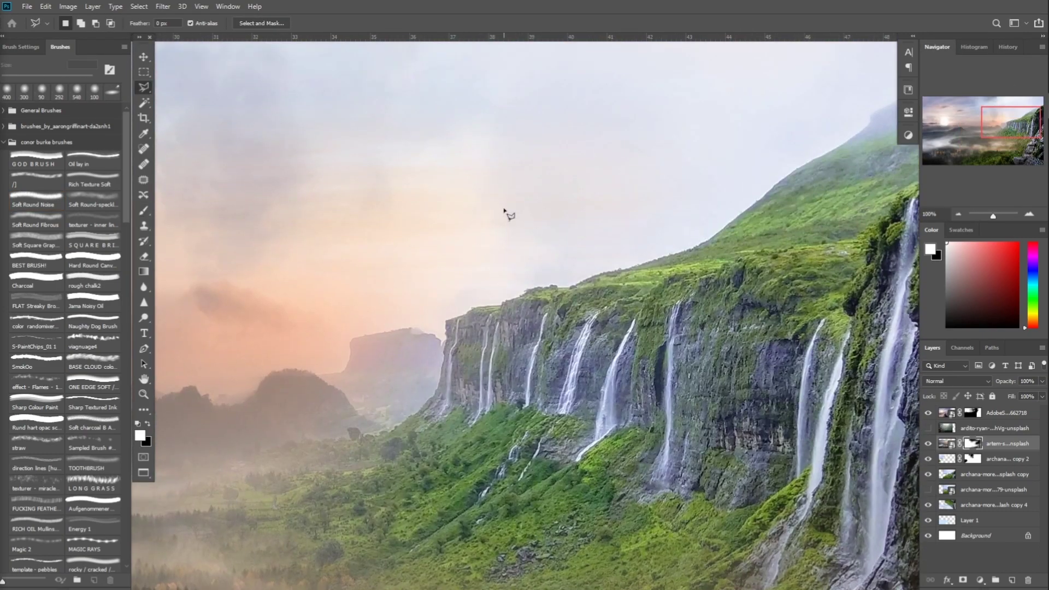
pyautogui.scroll(5, 415, 431)
pyautogui.moveTo(547, 219); pyautogui.dragTo(571, 377)
pyautogui.click(735, 108)
pyautogui.click(678, 112)
pyautogui.click(660, 112)
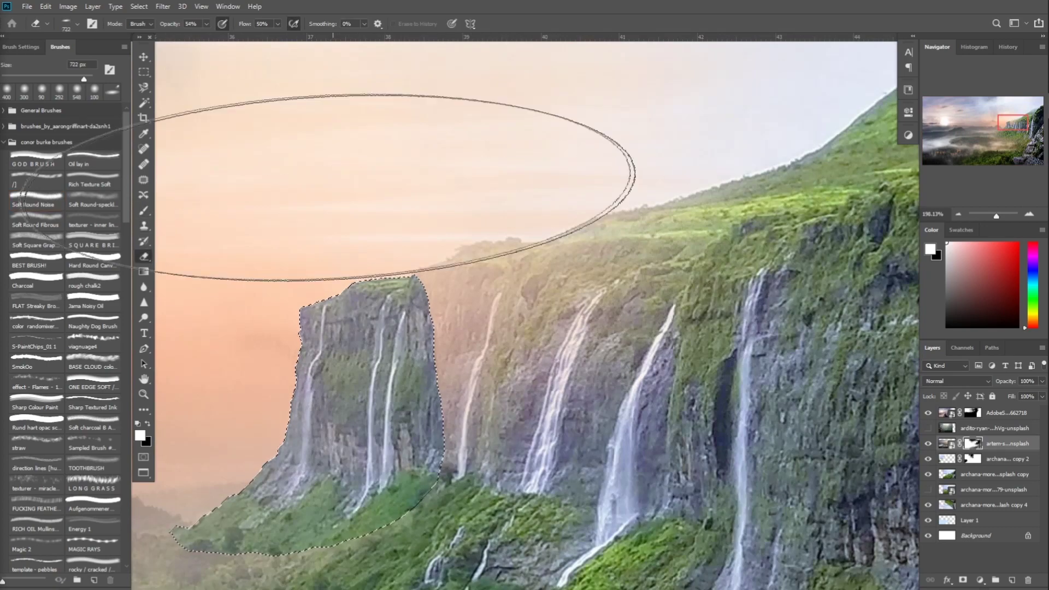
pyautogui.press('l')
pyautogui.click(464, 282)
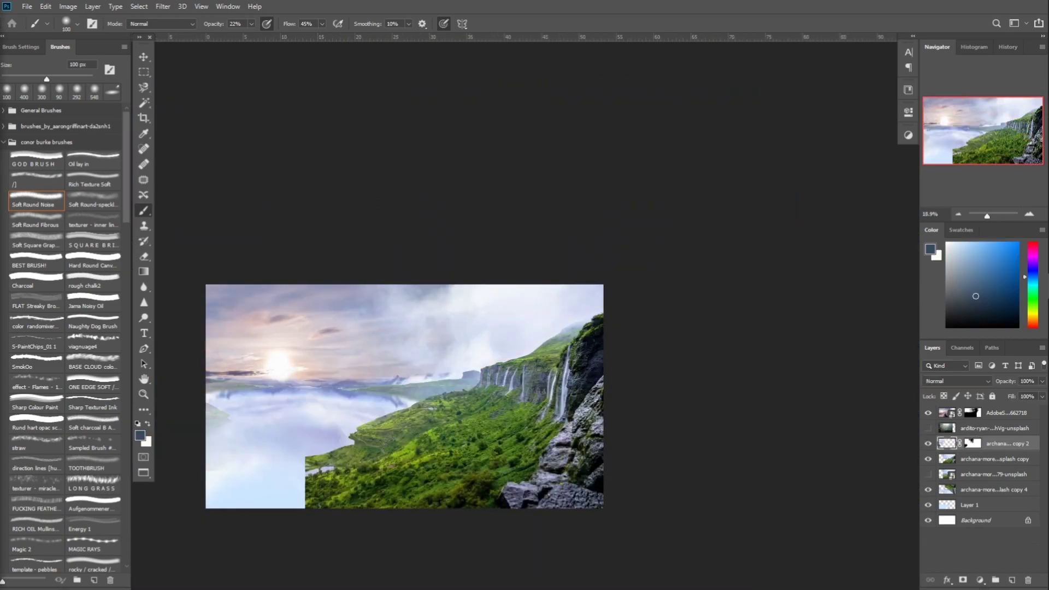
# - Select all layers from the sunset sky down to Layer 1 and move them about 6.2 in to the right
pyautogui.click(1007, 413)
pyautogui.keyDown('shift'); pyautogui.click(976, 505); pyautogui.keyUp('shift')
pyautogui.press('v')
pyautogui.moveTo(431, 437); pyautogui.dragTo(477, 437)
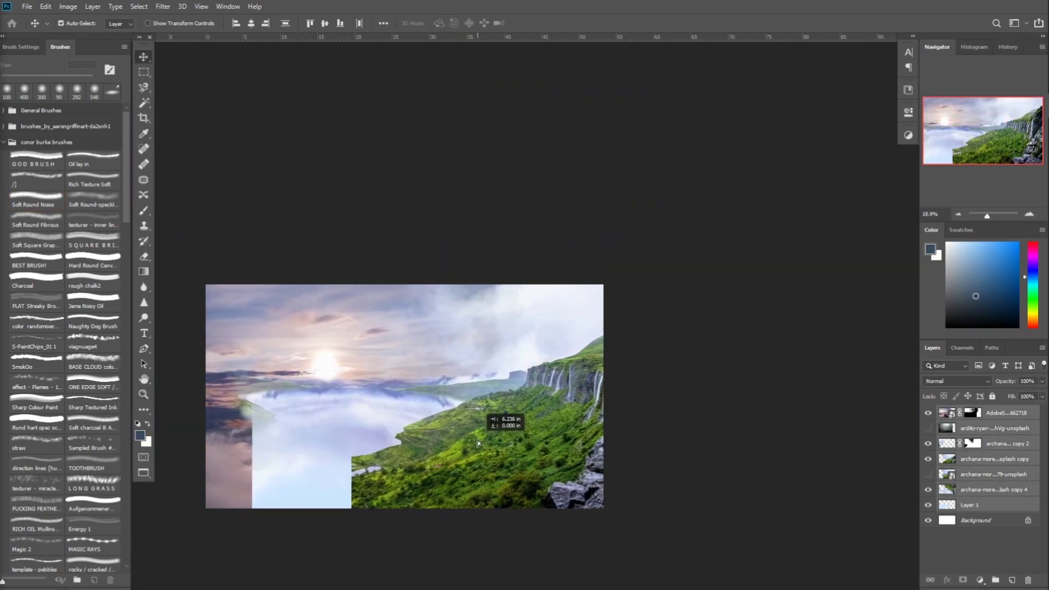
# - Duplicate the green landscape layer and transform the copy so its left edge extends further over the lake
pyautogui.click(994, 459)
pyautogui.hotkey('ctrl', 'j')
pyautogui.hotkey('ctrl', 't')
pyautogui.moveTo(351, 401)
pyautogui.mouseDown()
pyautogui.moveTo(372, 403)
pyautogui.moveTo(332, 402)
pyautogui.mouseUp()
pyautogui.press('Return')
# - Cut mountain pieces from the placed mountain photo for the left shore and erase the leftover sky around the Layer 3 slope
pyautogui.press('l')
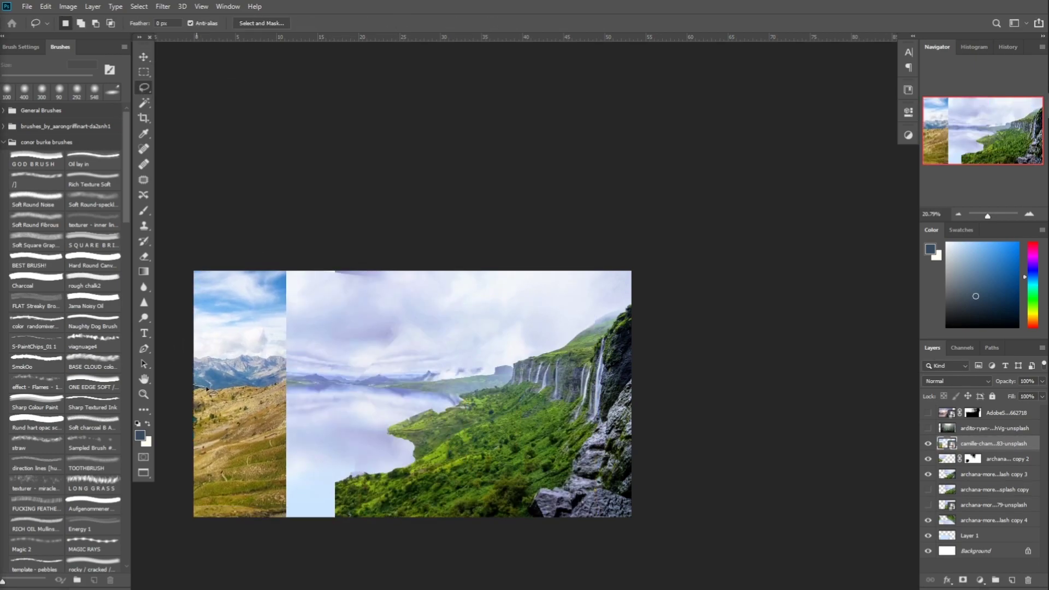
pyautogui.press('e')
pyautogui.moveTo(196, 345)
pyautogui.mouseDown()
pyautogui.moveTo(257, 345)
pyautogui.moveTo(267, 328)
pyautogui.mouseUp()
pyautogui.press('v')
pyautogui.press('l')
pyautogui.press('Delete')
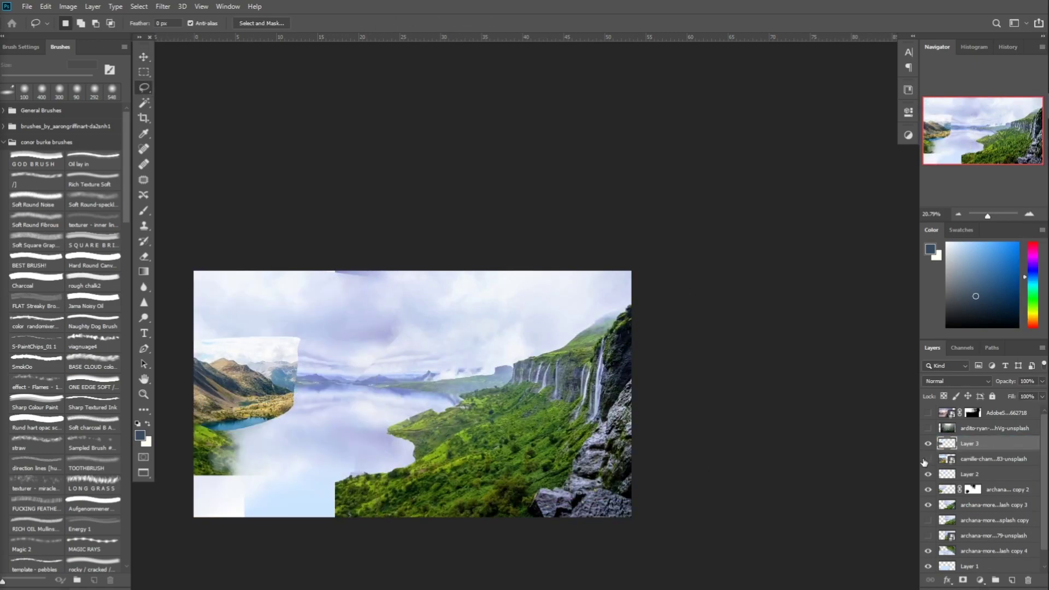
pyautogui.press('e')
pyautogui.moveTo(304, 363)
pyautogui.mouseDown()
pyautogui.moveTo(238, 323)
pyautogui.moveTo(245, 433)
pyautogui.mouseUp()
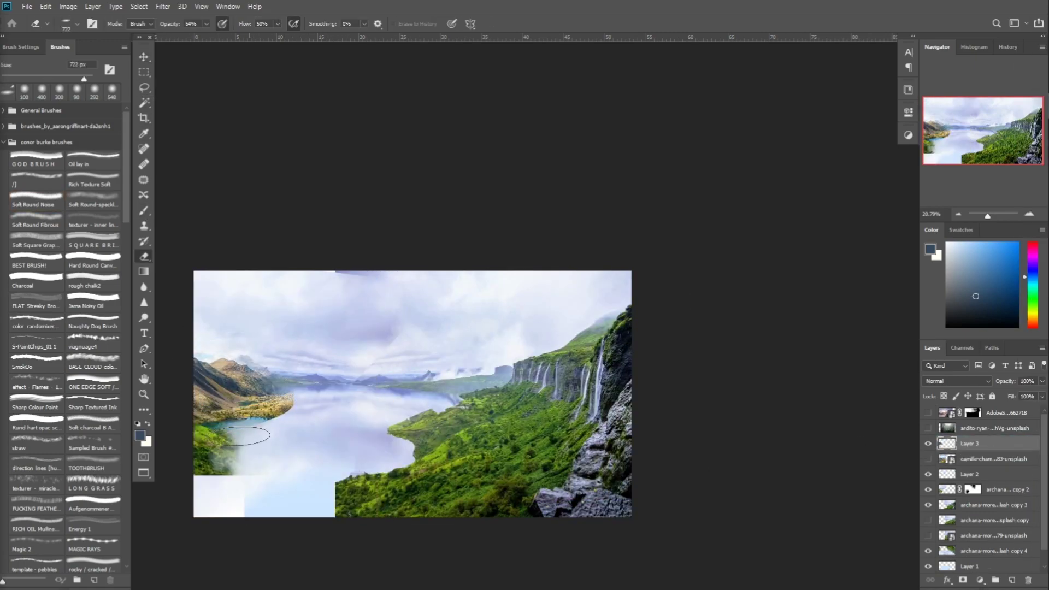
# - Move the distant mountains on Layer 2 to the right, beside the brown slope
pyautogui.click(970, 474)
pyautogui.click(144, 57)
pyautogui.moveTo(253, 372); pyautogui.dragTo(312, 382)
pyautogui.click(969, 444)
pyautogui.click(970, 474)
# - Trim the distant mountains on Layer 2 with freehand lasso selections along the ridge and shoreline
pyautogui.press('l')
pyautogui.moveTo(248, 369)
pyautogui.mouseDown()
pyautogui.moveTo(317, 375)
pyautogui.moveTo(331, 420)
pyautogui.moveTo(389, 287)
pyautogui.moveTo(235, 359)
pyautogui.moveTo(273, 378)
pyautogui.mouseUp()
pyautogui.scroll(5, 304, 399)
pyautogui.rightClick(304, 364)
pyautogui.press('Escape')
pyautogui.press('e')
pyautogui.press('l')
pyautogui.hotkey('ctrl', 'd')
pyautogui.scroll(-2, 484, 513)
pyautogui.scroll(2, 435, 487)
pyautogui.moveTo(235, 331); pyautogui.dragTo(585, 470)
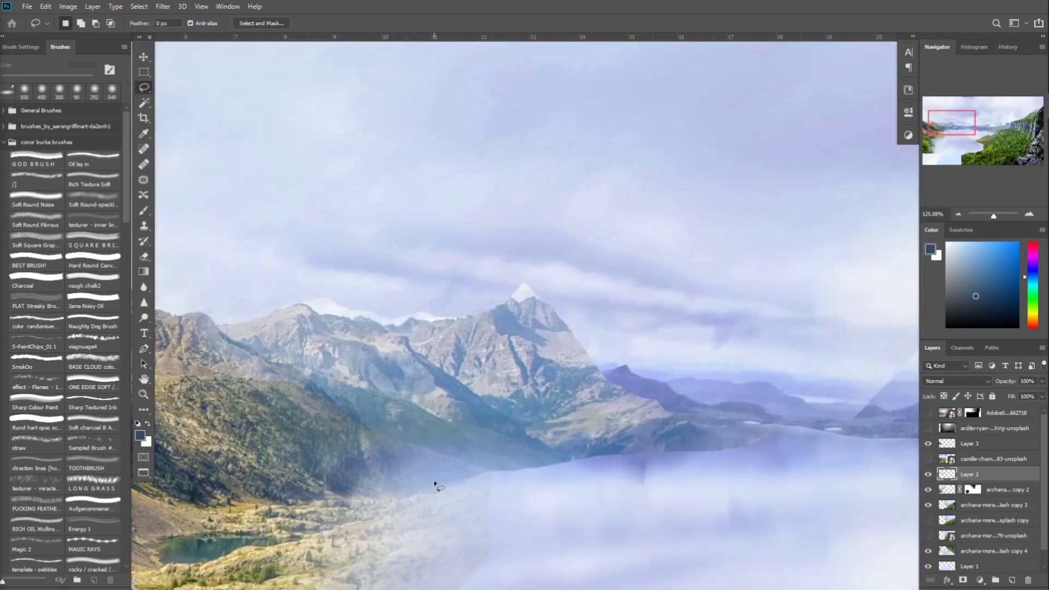
# - Try shifting the inverted selection of the distant mountains, then step back in the history to an earlier Eraser state
pyautogui.hotkey('ctrl', 'shift', 'i')
pyautogui.hotkey('ctrl', '0')
pyautogui.keyDown('ctrl'); pyautogui.moveTo(422, 159); pyautogui.dragTo(411, 204); pyautogui.keyUp('ctrl')
pyautogui.hotkey('ctrl', 'z')
pyautogui.hotkey('ctrl', 'z')
pyautogui.hotkey('ctrl', 'z')
pyautogui.click(1008, 47)
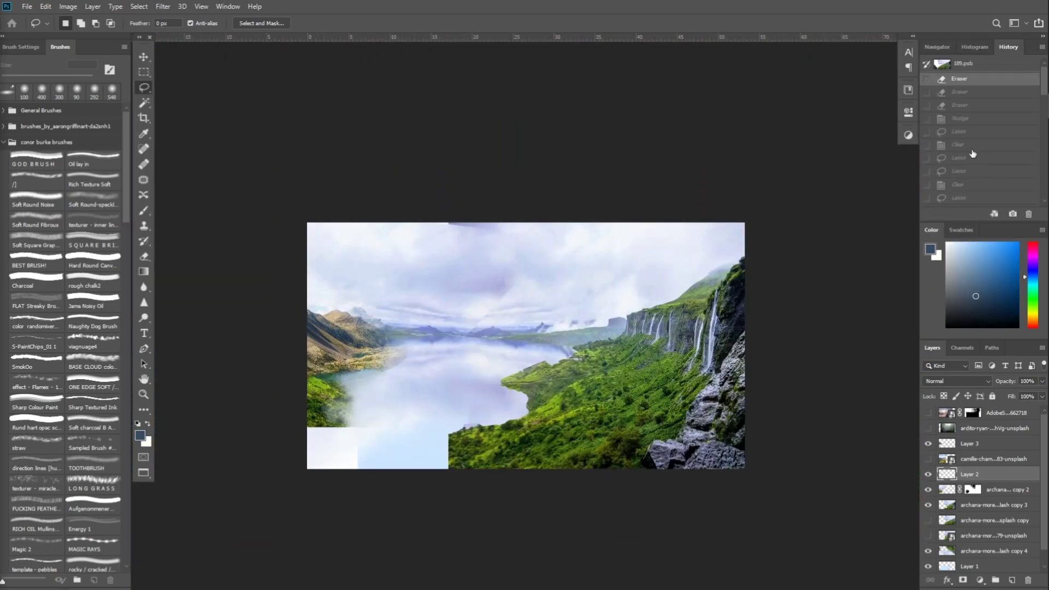
# - Hide Layer 3, paste the copied mountain piece as a new layer and position it on the left shore
pyautogui.click(928, 443)
pyautogui.hotkey('ctrl', 'v')
pyautogui.click(940, 46)
pyautogui.click(144, 56)
pyautogui.moveTo(540, 357)
pyautogui.mouseDown()
pyautogui.moveTo(354, 332)
pyautogui.moveTo(371, 331)
pyautogui.mouseUp()
# - Erase the hard edges around the pasted slope on Layer 4 and the distant mountains on Layer 2
pyautogui.press('e')
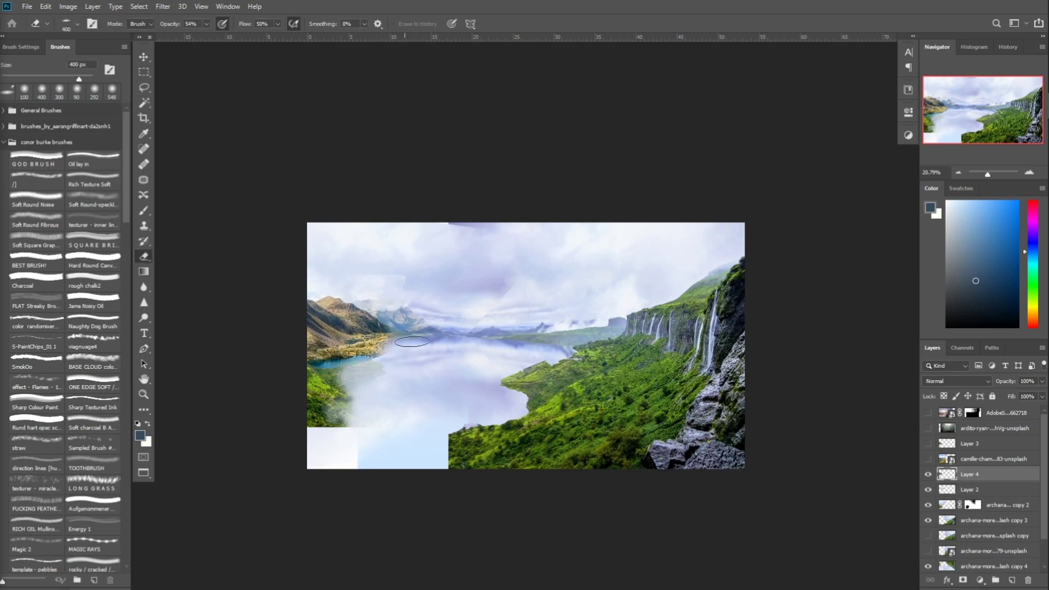
pyautogui.scroll(5, 400, 327)
pyautogui.click(943, 490)
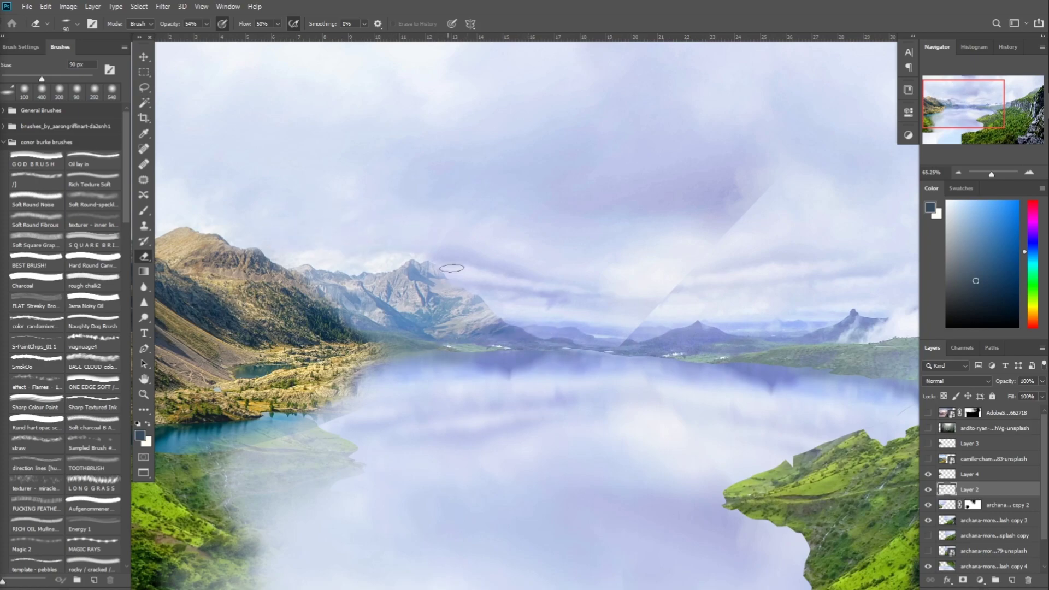
pyautogui.scroll(4, 457, 273)
pyautogui.hotkey('alt', ']')
pyautogui.press('l')
pyautogui.moveTo(262, 187); pyautogui.dragTo(309, 229)
pyautogui.moveTo(385, 18); pyautogui.dragTo(244, 60)
pyautogui.hotkey('alt', '[')
pyautogui.rightClick(415, 210)
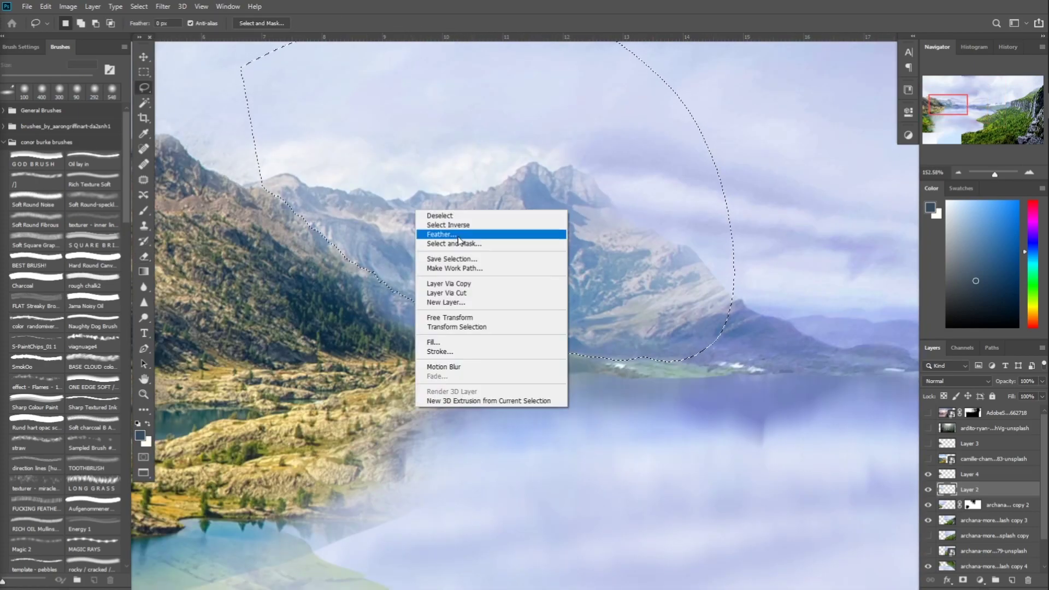
pyautogui.press('b')
pyautogui.press('e')
pyautogui.hotkey('ctrl', 'd')
# - Show Layer 3, hide Layer 4, and free-transform the distant mountains on Layer 2, distorting them to fit behind the left slope
pyautogui.scroll(-8, 350, 277)
pyautogui.press('l')
pyautogui.click(928, 444)
pyautogui.click(928, 474)
pyautogui.click(928, 489)
pyautogui.click(928, 490)
pyautogui.hotkey('ctrl', 't')
pyautogui.moveTo(319, 234); pyautogui.dragTo(332, 249)
pyautogui.moveTo(432, 234); pyautogui.dragTo(415, 246)
pyautogui.moveTo(401, 276); pyautogui.dragTo(414, 280)
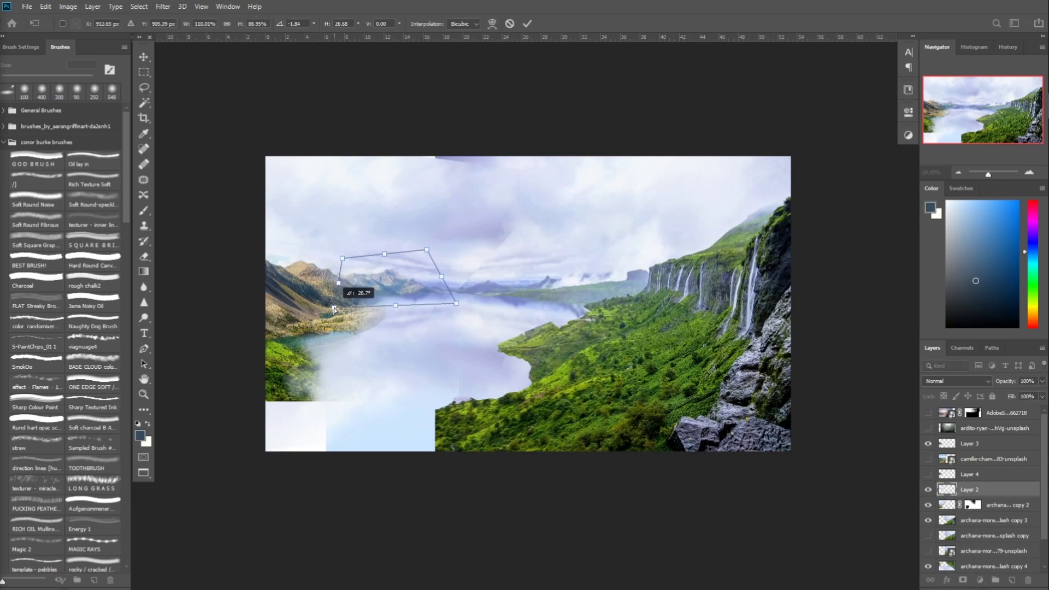
pyautogui.press('Return')
# - Lasso the unwanted far part of the left mountain piece on Layer 3 and delete it
pyautogui.scroll(8, 306, 273)
pyautogui.hotkey('alt', ']')
pyautogui.moveTo(371, 296); pyautogui.dragTo(237, 211)
pyautogui.press('Delete')
pyautogui.hotkey('alt', '[')
# - Reposition the distant mountains on Layer 2 with a free transform and erase the leftover sky edge above their ridge
pyautogui.hotkey('ctrl', 't')
pyautogui.moveTo(265, 278); pyautogui.dragTo(260, 291)
pyautogui.press('Return')
pyautogui.press('e')
pyautogui.moveTo(291, 248); pyautogui.dragTo(361, 240)
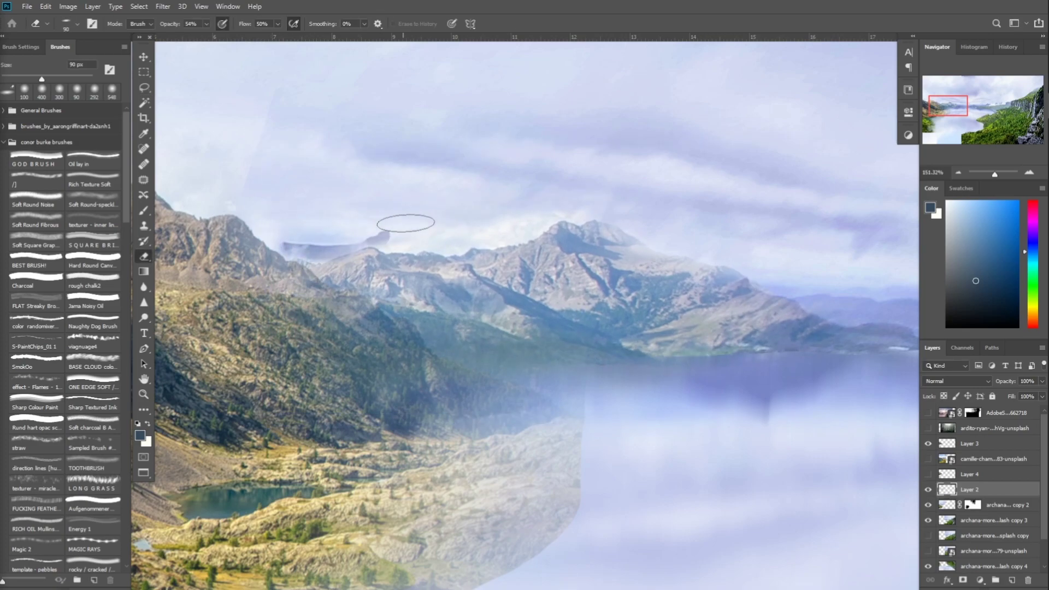
pyautogui.scroll(-8, 538, 213)
pyautogui.moveTo(613, 338); pyautogui.dragTo(493, 374)
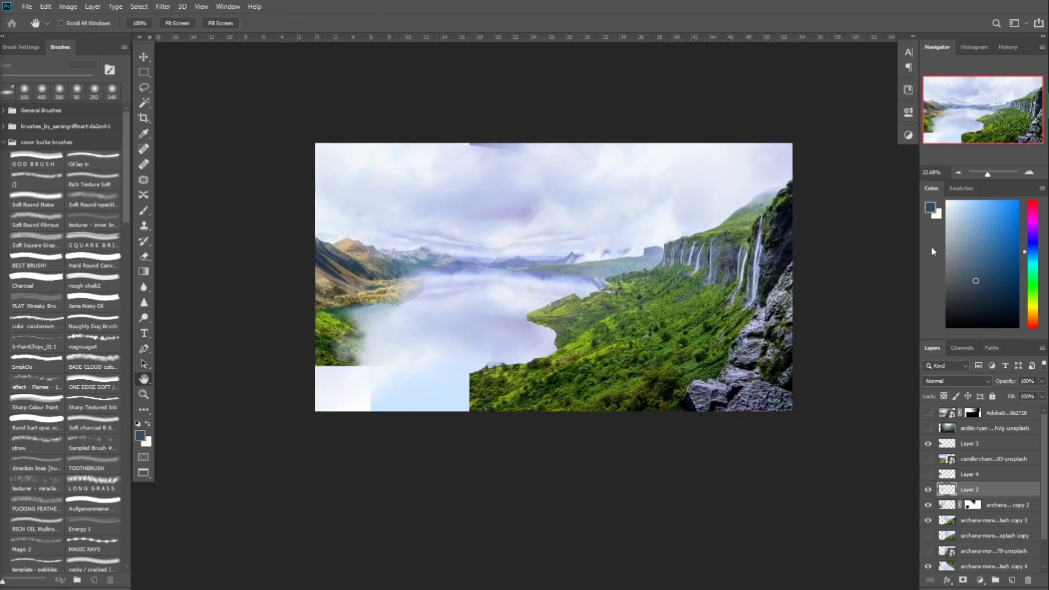
pyautogui.scroll(7, 350, 251)
pyautogui.press('l')
pyautogui.moveTo(302, 243); pyautogui.dragTo(322, 255)
pyautogui.moveTo(449, 179); pyautogui.dragTo(452, 183)
pyautogui.scroll(-4, 511, 383)
pyautogui.scroll(3, 437, 355)
# - Show the alpine lake photo beside the left shore as a clone source and set the Clone Stamp on Layer 3 to sample All Layers
pyautogui.hotkey('alt', ']')
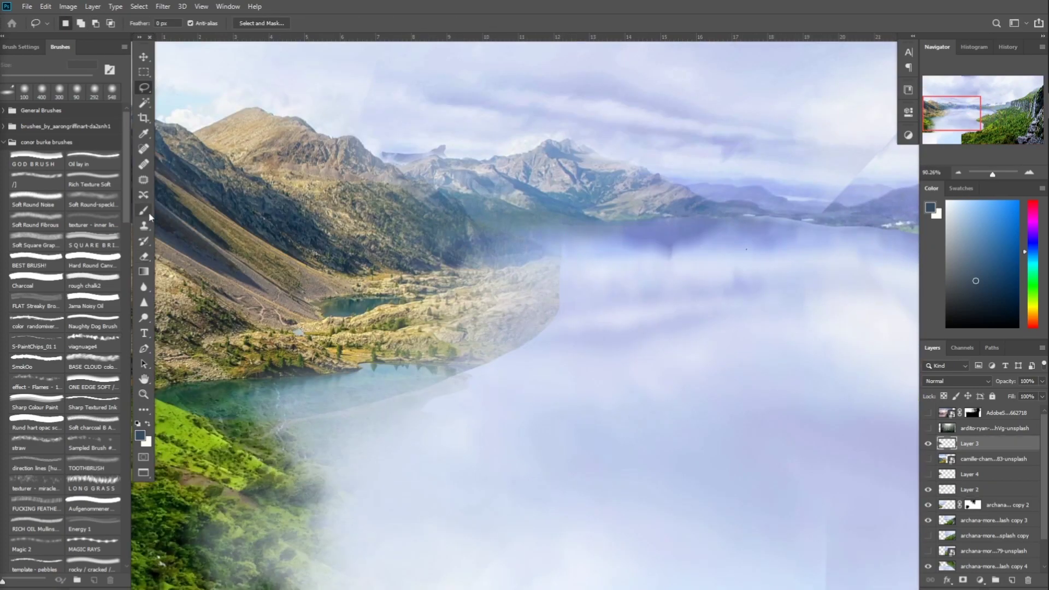
pyautogui.press('s')
pyautogui.click(978, 459)
pyautogui.click(928, 460)
pyautogui.click(928, 460)
pyautogui.click(970, 444)
pyautogui.click(436, 24)
pyautogui.click(426, 52)
pyautogui.click(928, 459)
pyautogui.scroll(-5, 683, 325)
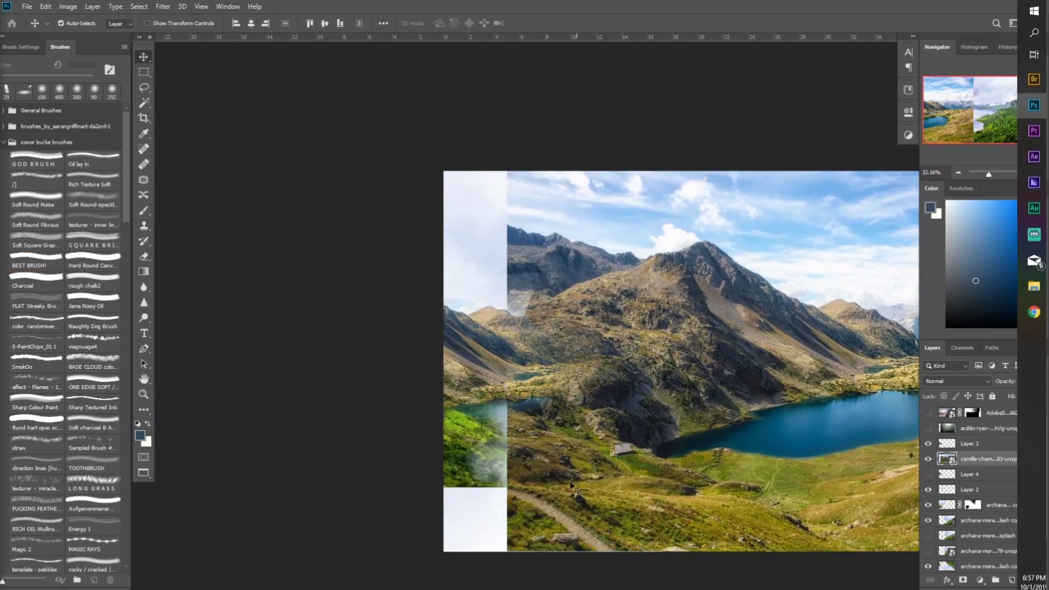
pyautogui.scroll(3, 683, 325)
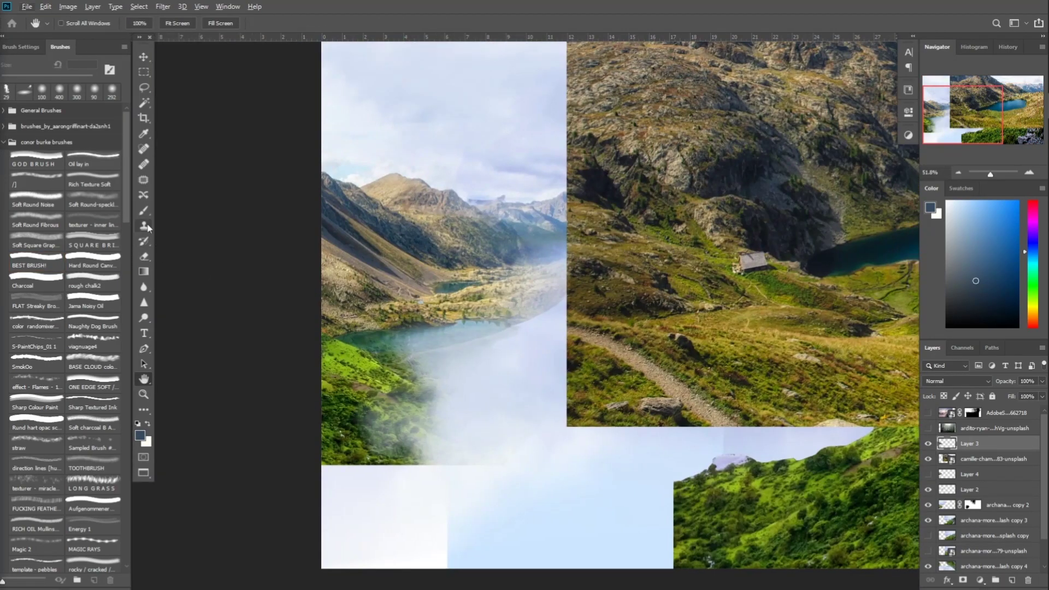
pyautogui.click(436, 24)
pyautogui.click(426, 50)
pyautogui.scroll(3, 580, 295)
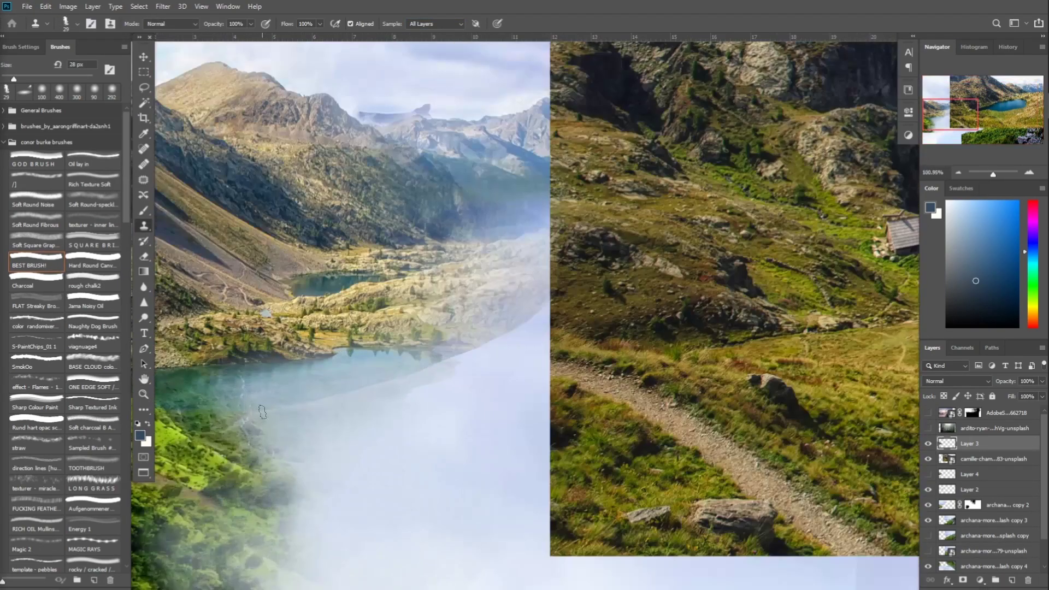
# - Try cloning over the hazy water below the left shore with different brushes and reduced opacity, undoing the strokes
pyautogui.moveTo(340, 420); pyautogui.dragTo(348, 462)
pyautogui.hotkey('ctrl', 'z')
pyautogui.moveTo(853, 273)
pyautogui.mouseDown()
pyautogui.moveTo(218, 410)
pyautogui.moveTo(853, 219)
pyautogui.mouseUp()
pyautogui.keyDown('alt'); pyautogui.click(644, 355); pyautogui.keyUp('alt')
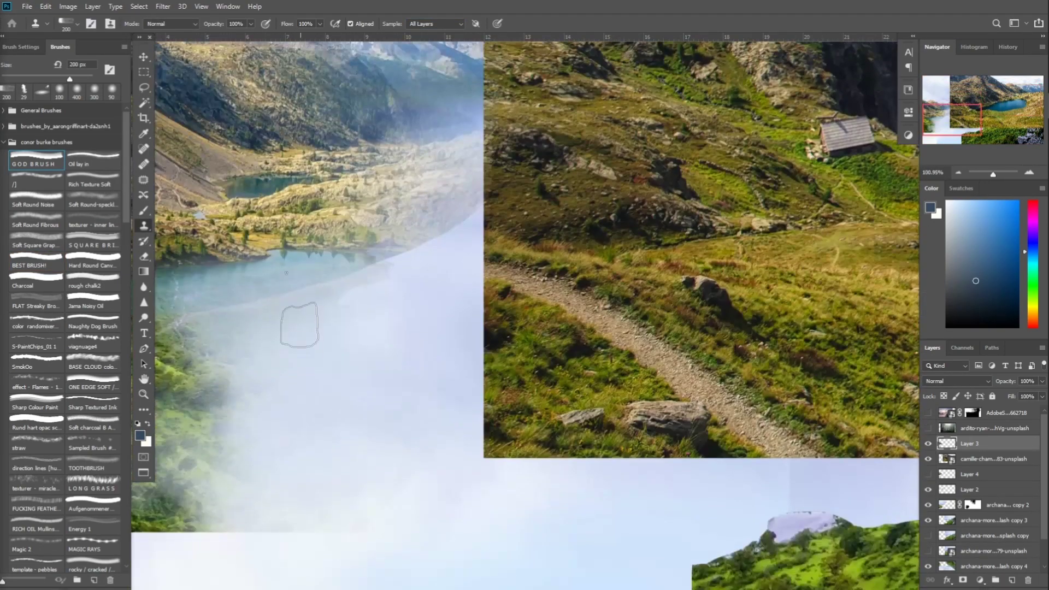
pyautogui.press('3')
pyautogui.press('5')
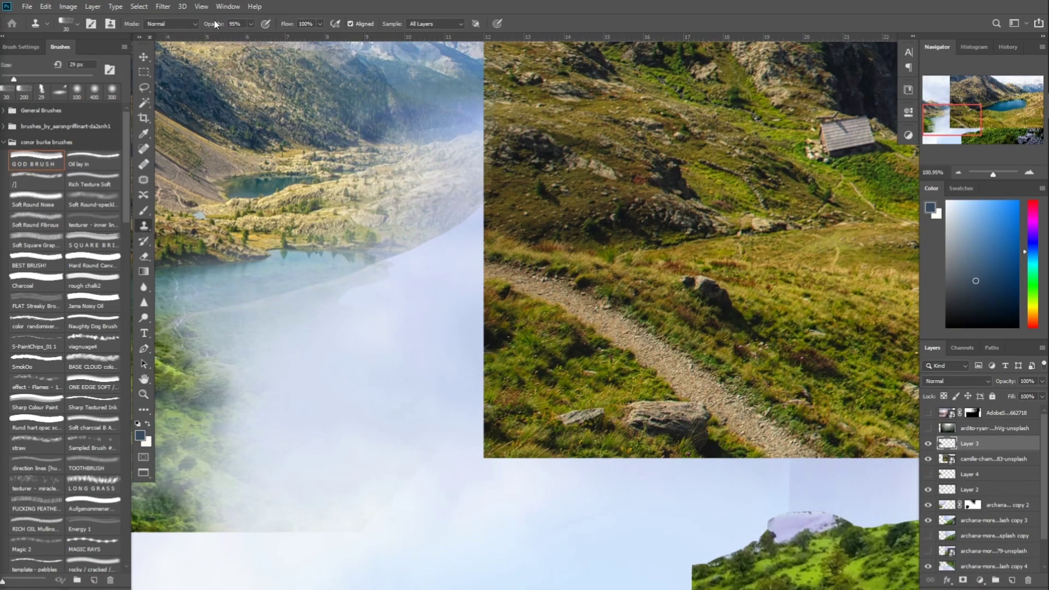
pyautogui.click(36, 180)
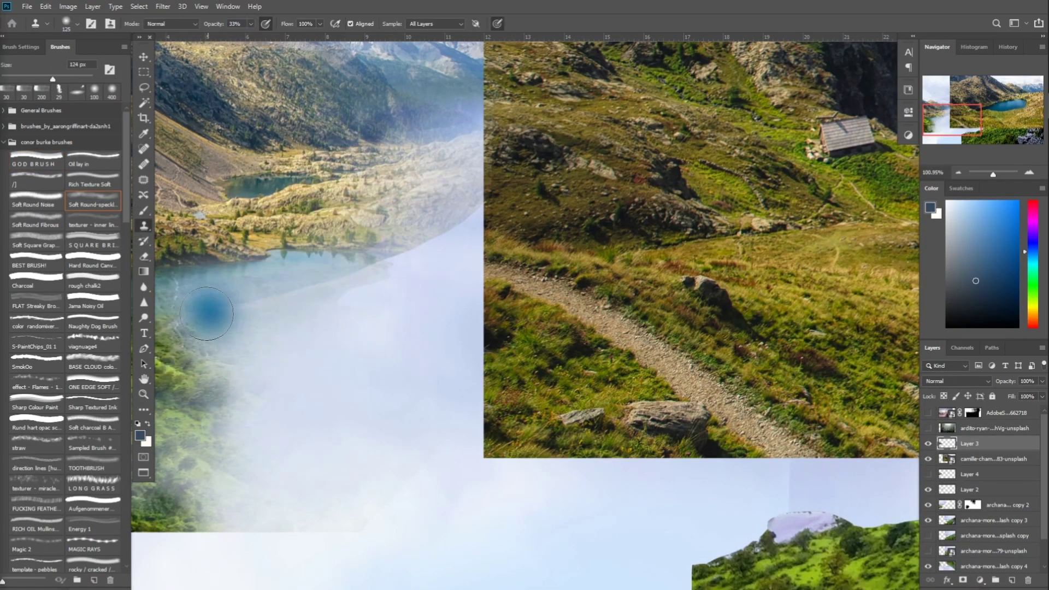
pyautogui.moveTo(257, 309); pyautogui.dragTo(330, 298)
pyautogui.hotkey('ctrl', 'z')
# - Try extending the lake water along the left shoreline with several GOD BRUSH clone strokes, then undo them
pyautogui.click(36, 159)
pyautogui.moveTo(191, 313); pyautogui.dragTo(248, 300)
pyautogui.moveTo(256, 323); pyautogui.dragTo(354, 288)
pyautogui.moveTo(188, 306); pyautogui.dragTo(358, 273)
pyautogui.moveTo(201, 238); pyautogui.dragTo(348, 206)
pyautogui.hotkey('ctrl', 'z')
pyautogui.hotkey('ctrl', 'z')
pyautogui.hotkey('ctrl', 'z')
pyautogui.hotkey('ctrl', 'z')
# - Clone lake water along the left shore on Layer 3 with a soft pressure brush from General Brushes, undoing the last stroke
pyautogui.click(4, 111)
pyautogui.click(36, 189)
pyautogui.rightClick(295, 284)
pyautogui.moveTo(256, 229); pyautogui.dragTo(256, 237)
pyautogui.press('Return')
pyautogui.press('l')
pyautogui.press('s')
pyautogui.moveTo(220, 311); pyautogui.dragTo(327, 302)
pyautogui.moveTo(960, 123); pyautogui.dragTo(950, 116)
pyautogui.moveTo(219, 372)
pyautogui.mouseDown()
pyautogui.moveTo(377, 344)
pyautogui.moveTo(350, 349)
pyautogui.moveTo(448, 316)
pyautogui.mouseUp()
pyautogui.hotkey('ctrl', 'z')
# - Add a new layer above Layer 3 and set the Clone Stamp opacity to 16%
pyautogui.click(1012, 580)
pyautogui.press('1')
pyautogui.press('6')
pyautogui.moveTo(993, 174); pyautogui.dragTo(989, 174)
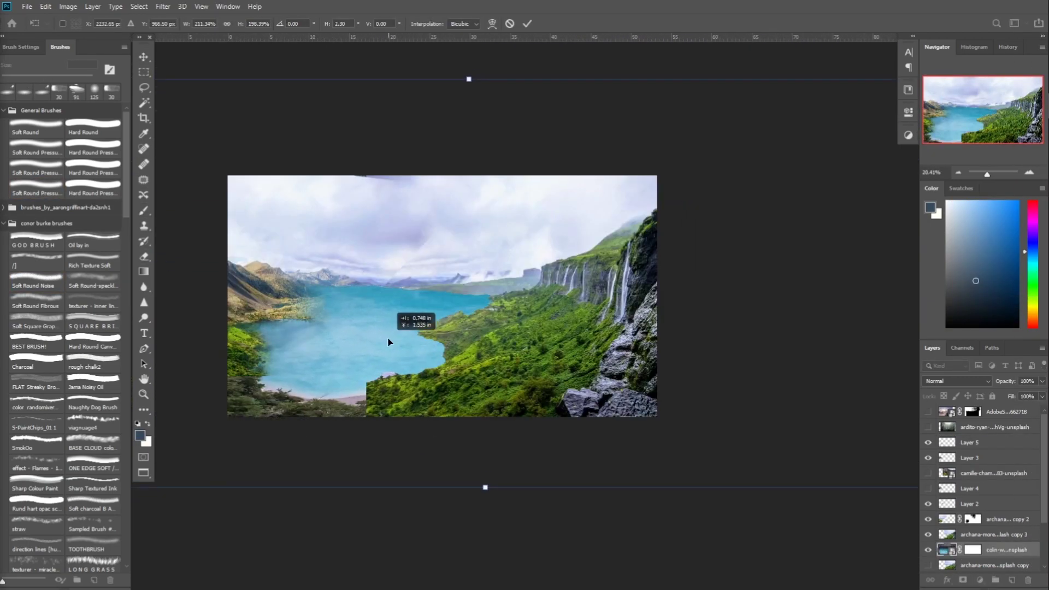
# - Apply the enlarged blue water photo beneath the shore layers and erase the green hillside's hard lower-left corner into it
pyautogui.click(528, 24)
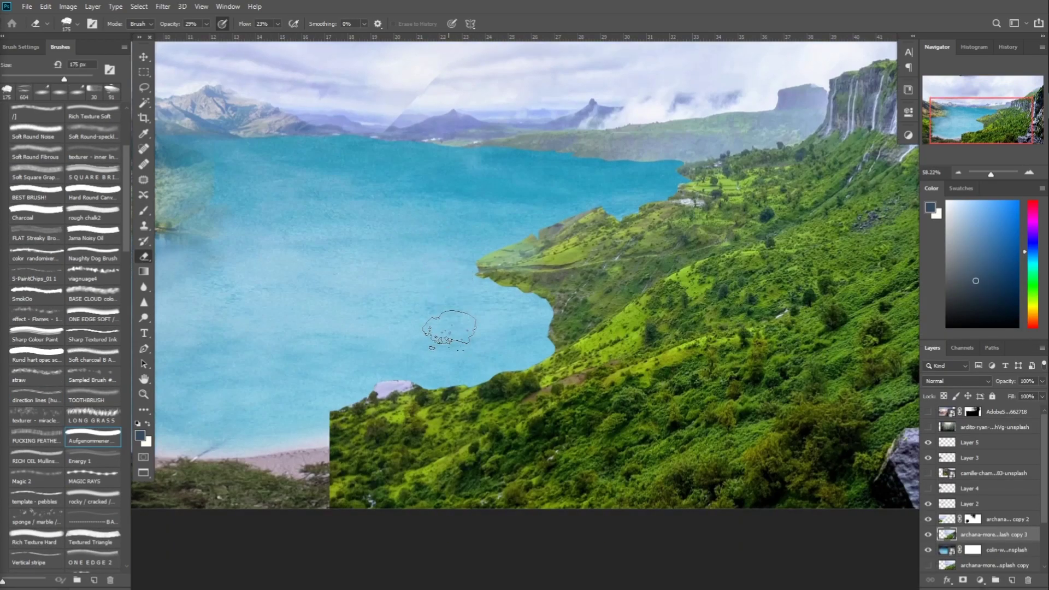
pyautogui.moveTo(445, 328)
pyautogui.mouseDown()
pyautogui.moveTo(305, 433)
pyautogui.moveTo(361, 495)
pyautogui.moveTo(391, 453)
pyautogui.mouseUp()
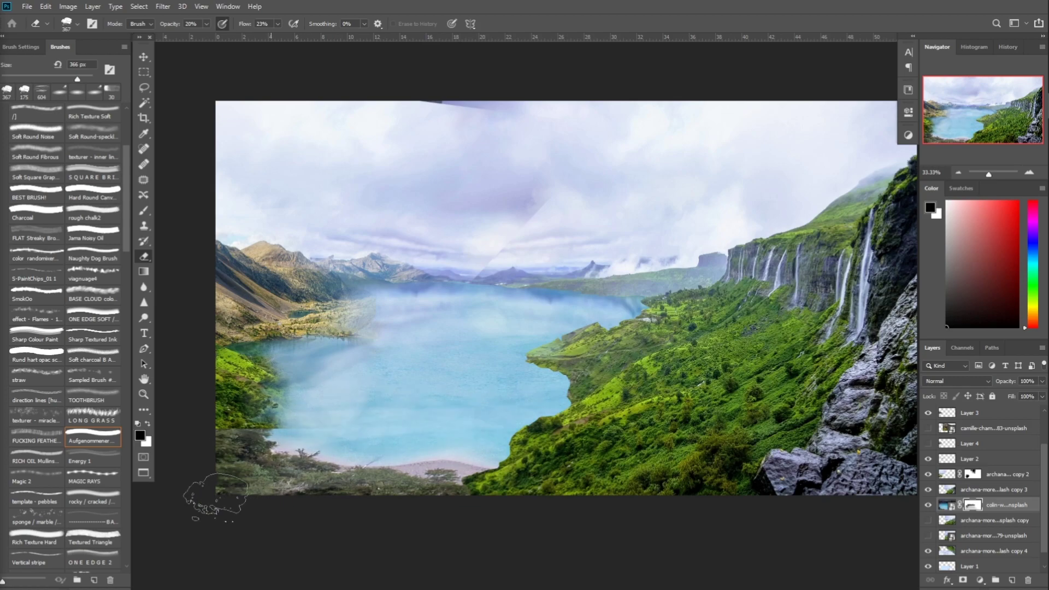
pyautogui.scroll(-3, 57, 500)
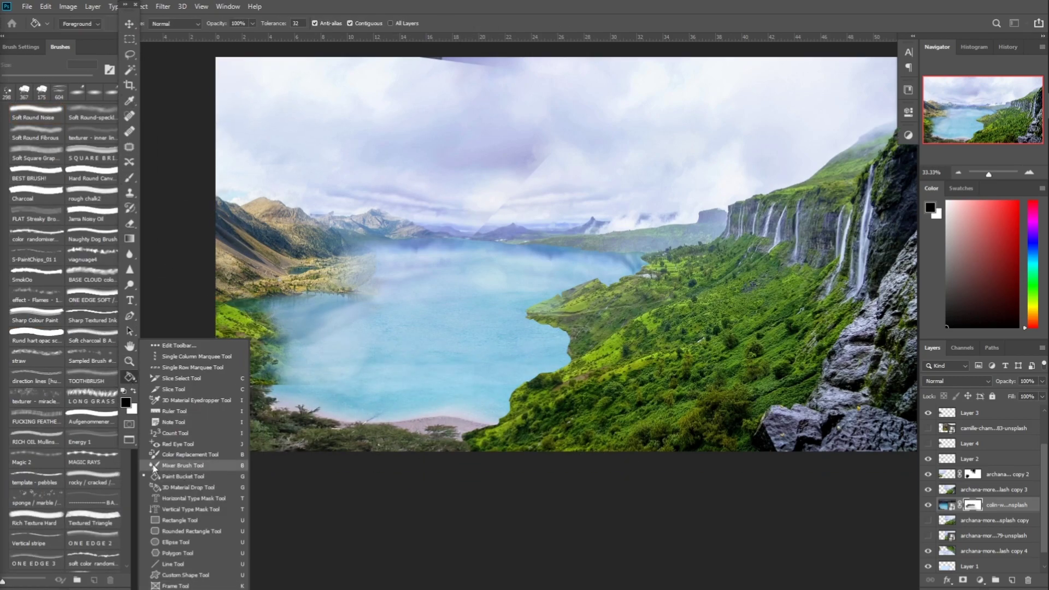
# - Try the Mixer Brush, then use the Clone Stamp on Layer 6 to blend green foliage into the lake's lower-left shore
pyautogui.click(175, 467)
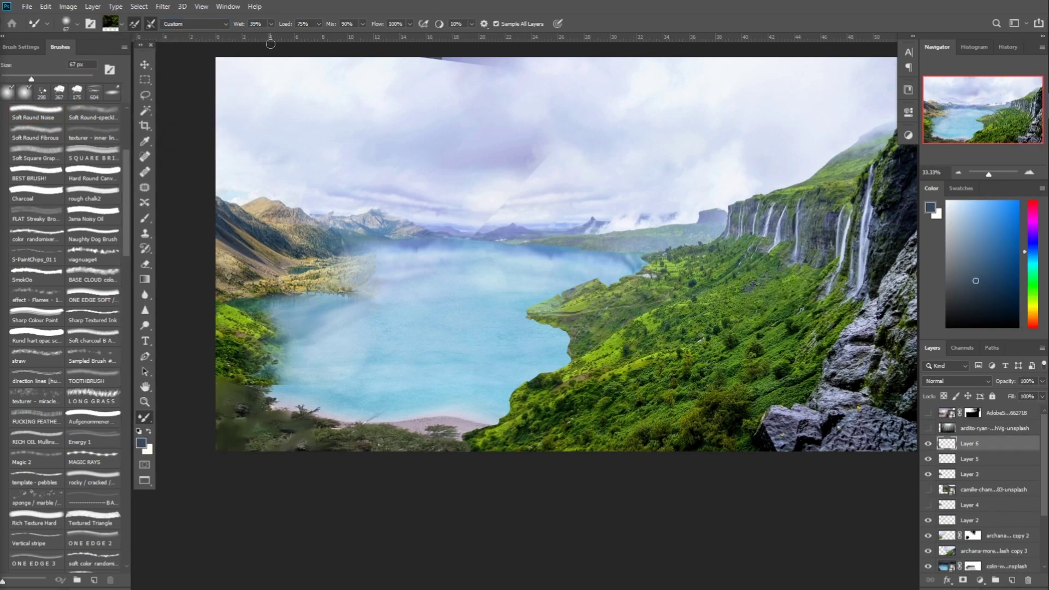
pyautogui.press('s')
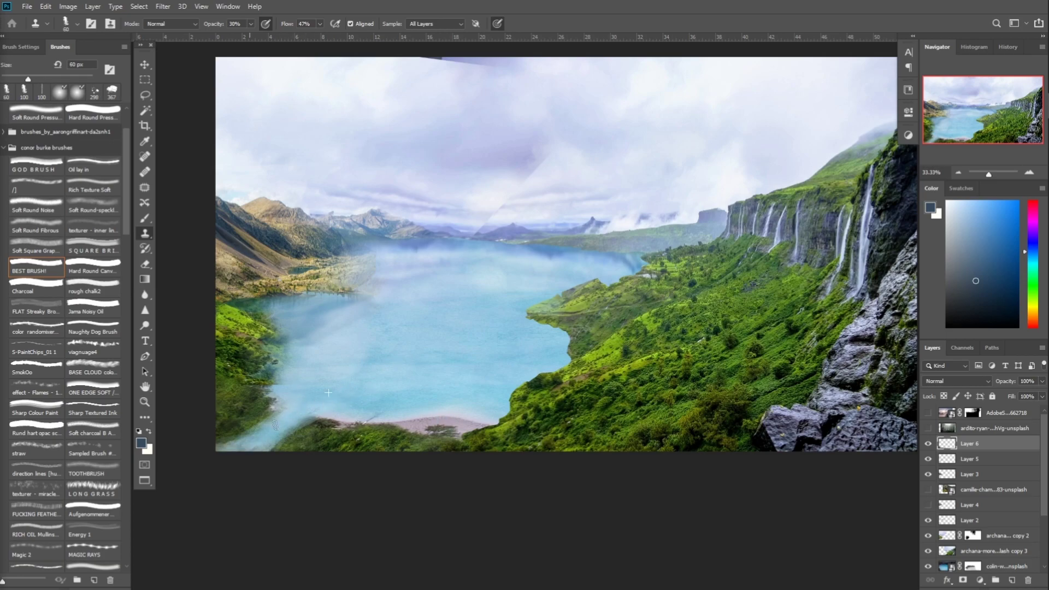
pyautogui.scroll(-3, 553, 186)
pyautogui.moveTo(353, 373); pyautogui.dragTo(339, 387)
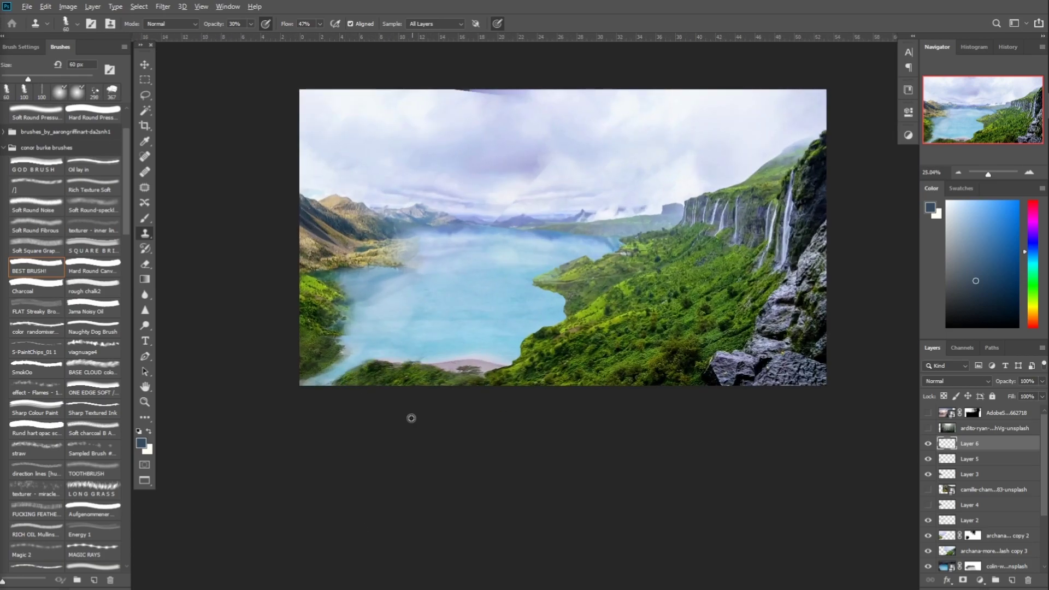
pyautogui.scroll(3, 415, 457)
# - Move the flipped waterfall cliff photo layer above Layer 6 and make it visible
pyautogui.scroll(-5, 972, 574)
pyautogui.moveTo(984, 504); pyautogui.dragTo(986, 437)
pyautogui.click(928, 443)
pyautogui.hotkey('ctrl', 't')
pyautogui.click(1025, 115)
pyautogui.press('Escape')
pyautogui.moveTo(1025, 114); pyautogui.dragTo(972, 115)
pyautogui.scroll(-3, 65, 273)
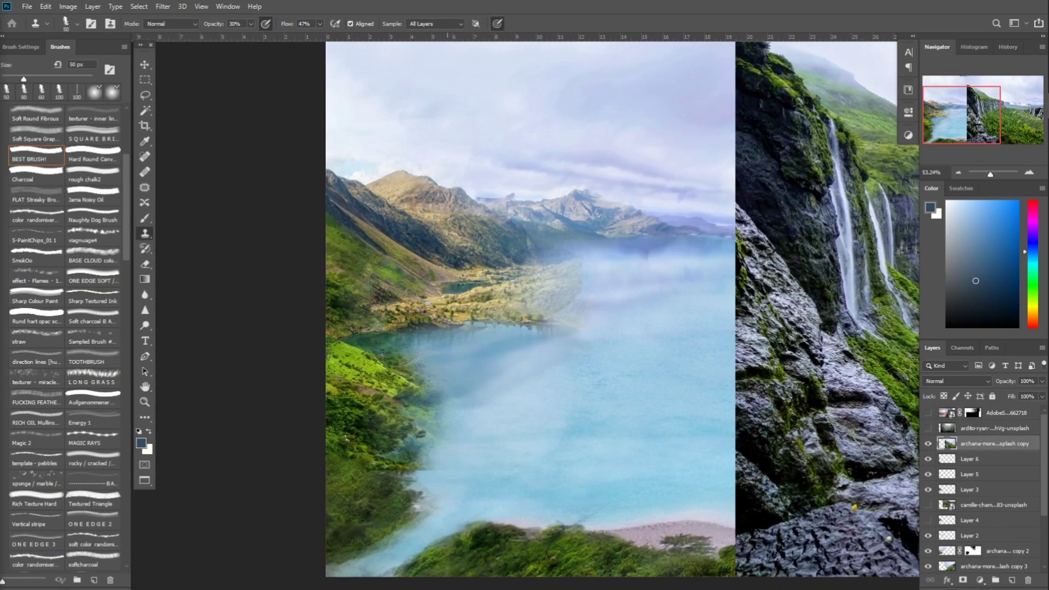
pyautogui.scroll(-2, 845, 296)
pyautogui.scroll(-2, 694, 483)
pyautogui.click(929, 444)
pyautogui.click(929, 443)
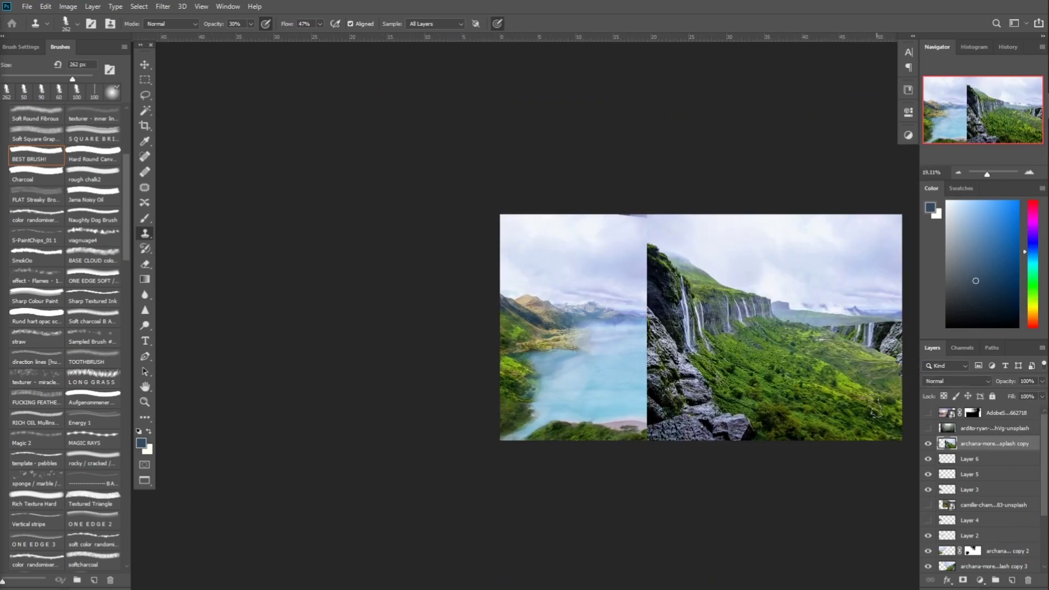
# - Rotate the flipped waterfall photo clockwise and move it up over the right side of the canvas, then select Layer 6
pyautogui.hotkey('ctrl', 't')
pyautogui.moveTo(789, 264); pyautogui.dragTo(780, 202)
pyautogui.moveTo(429, 307); pyautogui.dragTo(433, 193)
pyautogui.press('Return')
pyautogui.press('s')
pyautogui.hotkey('alt', '[')
pyautogui.scroll(2, 508, 309)
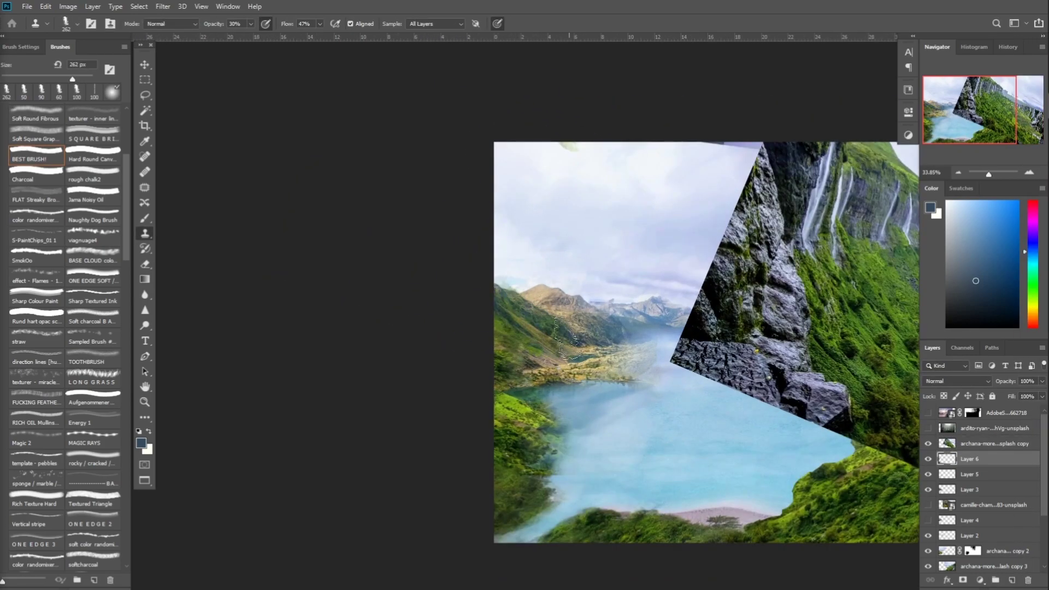
# - Clone grassy hillside from the rotated photo onto the left mountain slope on Layer 6 at 75% opacity and refine the patch
pyautogui.scroll(2, 650, 335)
pyautogui.press('7')
pyautogui.press('5')
pyautogui.press('[')
pyautogui.press('[')
pyautogui.press('[')
pyautogui.moveTo(792, 349); pyautogui.dragTo(721, 381)
pyautogui.moveTo(280, 263); pyautogui.dragTo(377, 306)
pyautogui.hotkey('ctrl', 't')
pyautogui.press('Return')
pyautogui.press('e')
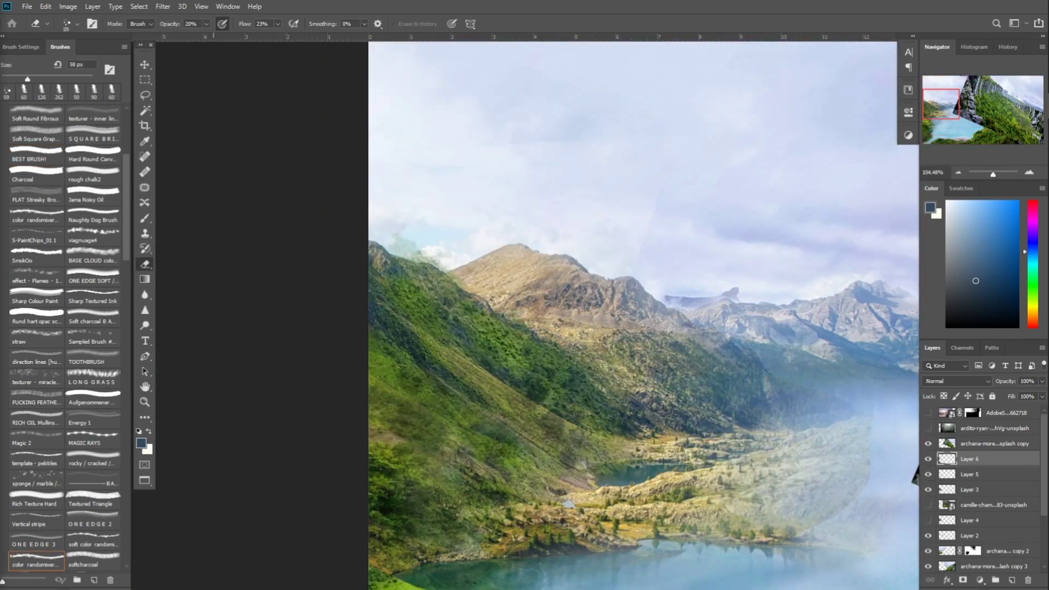
pyautogui.press('l')
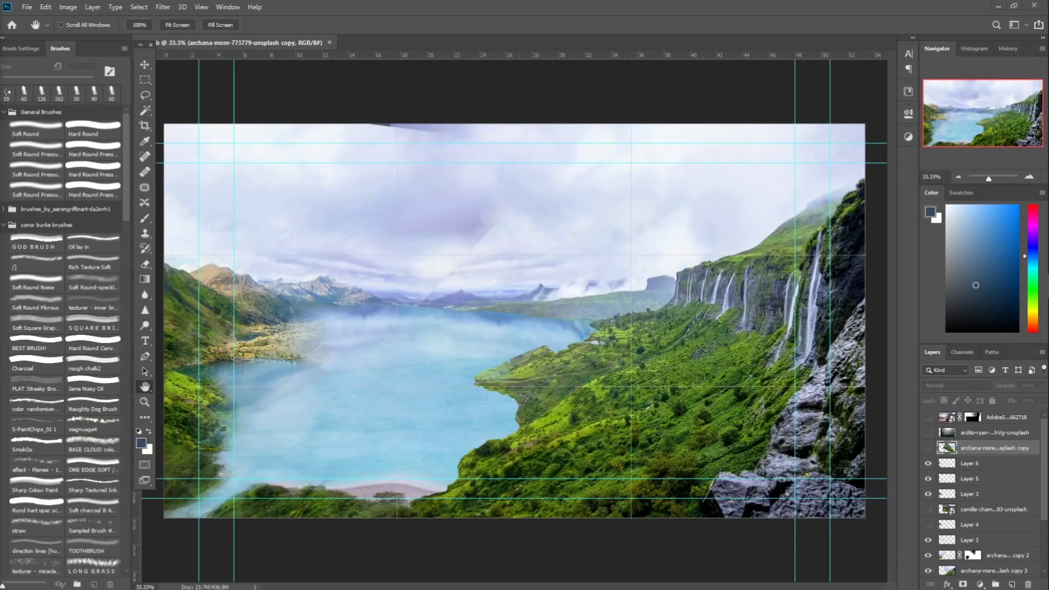
# - Show the rotated waterfall photo again and clone its greenery at the left side of Layer 6 with an 80 px brush
pyautogui.hotkey('ctrl', ',')
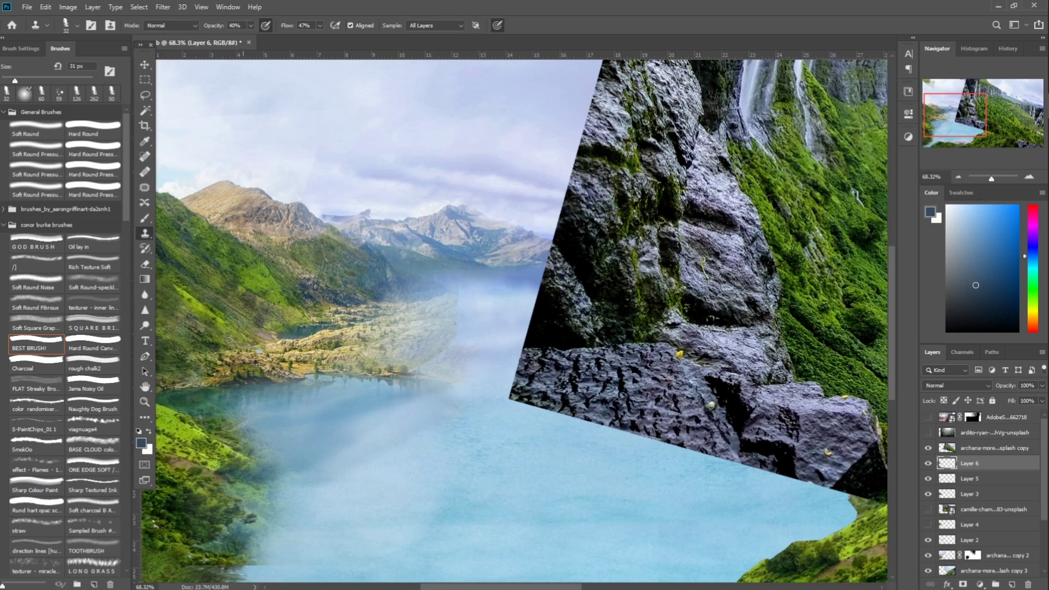
pyautogui.scroll(-3, 305, 180)
pyautogui.press(']')
pyautogui.press(']')
pyautogui.press(']')
pyautogui.press(']')
pyautogui.press(']')
pyautogui.press(']')
pyautogui.press(']')
pyautogui.moveTo(217, 259); pyautogui.dragTo(237, 245)
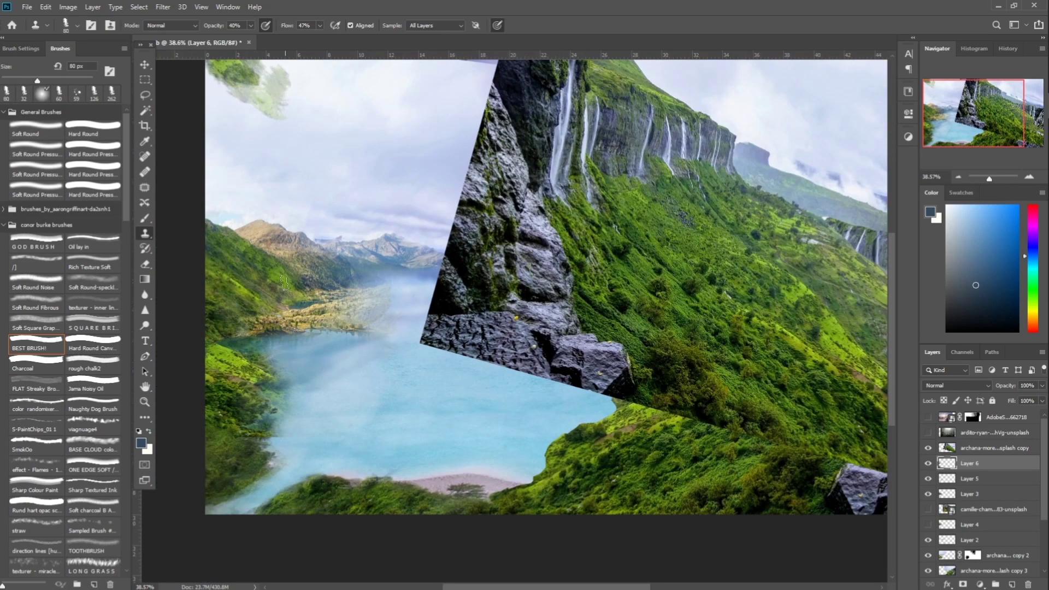
pyautogui.scroll(-1, 260, 349)
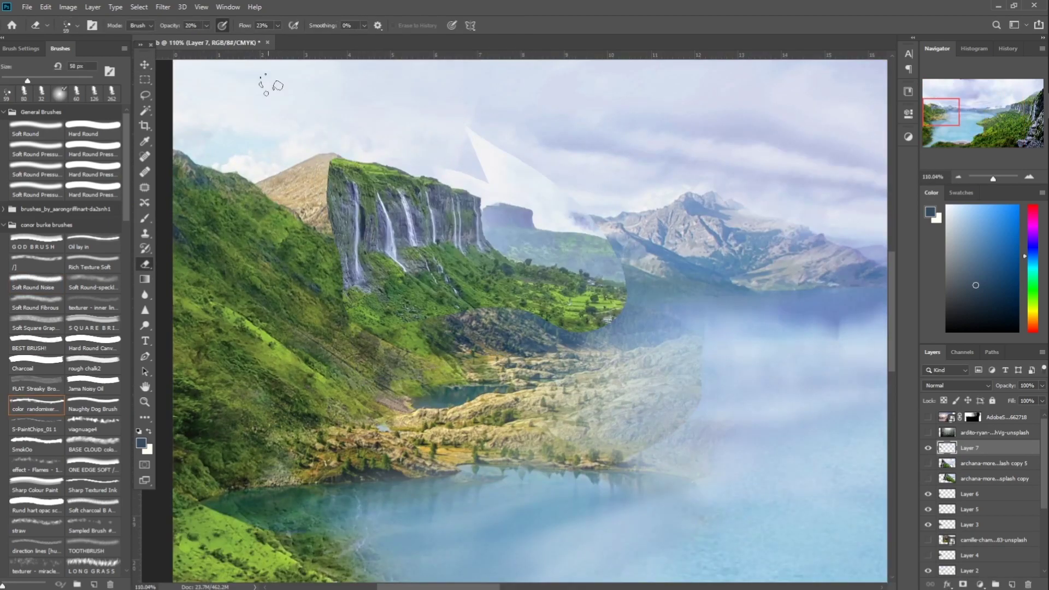
# - Erase the leftover sky and distant land around the waterfall cliff on Layer 7 with the speckled Soft Round brush, reducing it to 8 px
pyautogui.click(93, 286)
pyautogui.moveTo(590, 306); pyautogui.dragTo(462, 112)
pyautogui.press('[')
pyautogui.press('[')
pyautogui.press('[')
pyautogui.press('[')
pyautogui.press('[')
pyautogui.press('[')
pyautogui.press('[')
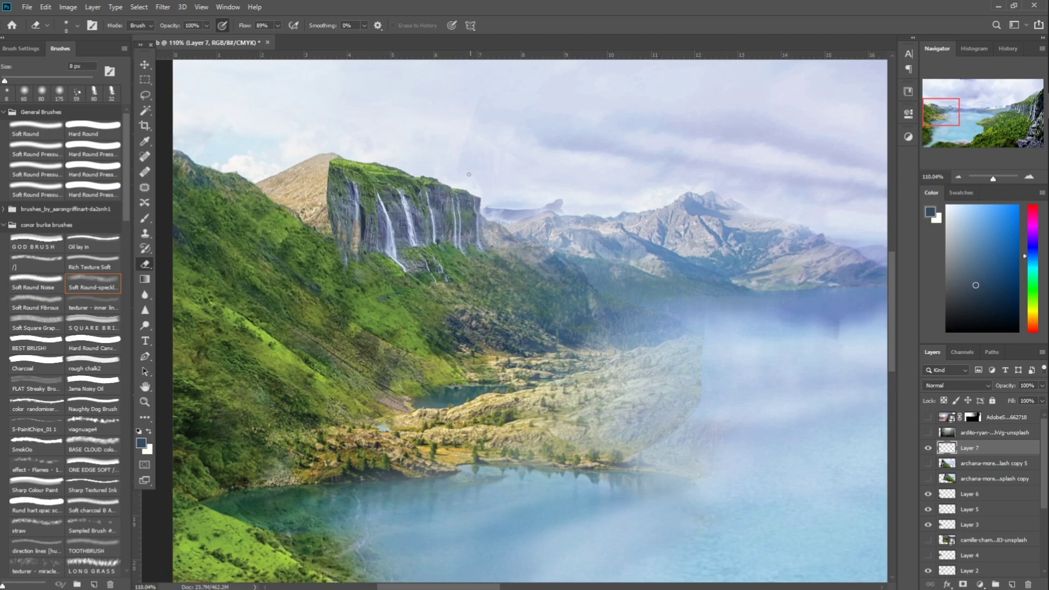
# - Trim and soften the hard left edge of the waterfall cliff on Layer 7 with a small textured eraser
pyautogui.press('l')
pyautogui.moveTo(338, 164); pyautogui.dragTo(327, 308)
pyautogui.hotkey('ctrl', 'd')
pyautogui.scroll(-5, 333, 150)
pyautogui.scroll(8, 328, 136)
pyautogui.click(144, 65)
pyautogui.press('e')
pyautogui.scroll(-1, 38, 538)
pyautogui.click(37, 535)
pyautogui.press('[')
pyautogui.press('[')
pyautogui.press('[')
pyautogui.press('[')
pyautogui.press('[')
pyautogui.press('[')
pyautogui.press('[')
pyautogui.moveTo(398, 229)
pyautogui.mouseDown()
pyautogui.moveTo(396, 255)
pyautogui.moveTo(331, 272)
pyautogui.moveTo(277, 266)
pyautogui.moveTo(375, 217)
pyautogui.moveTo(381, 260)
pyautogui.mouseUp()
# - Clone the cliff-top grass across the cliff's upper left edge toward the bare peak on Layer 7
pyautogui.click(145, 233)
pyautogui.press('[')
pyautogui.press('[')
pyautogui.press('[')
pyautogui.press('[')
pyautogui.press('[')
pyautogui.press('[')
pyautogui.press('[')
pyautogui.press('[')
pyautogui.keyDown('alt'); pyautogui.click(423, 228); pyautogui.keyUp('alt')
pyautogui.keyDown('alt'); pyautogui.click(435, 238); pyautogui.keyUp('alt')
# - Retouch the bare brown peak beside the waterfall cliff on Layer 7 with textured brushes of 11 px and 6 px at 22% opacity
pyautogui.press('b')
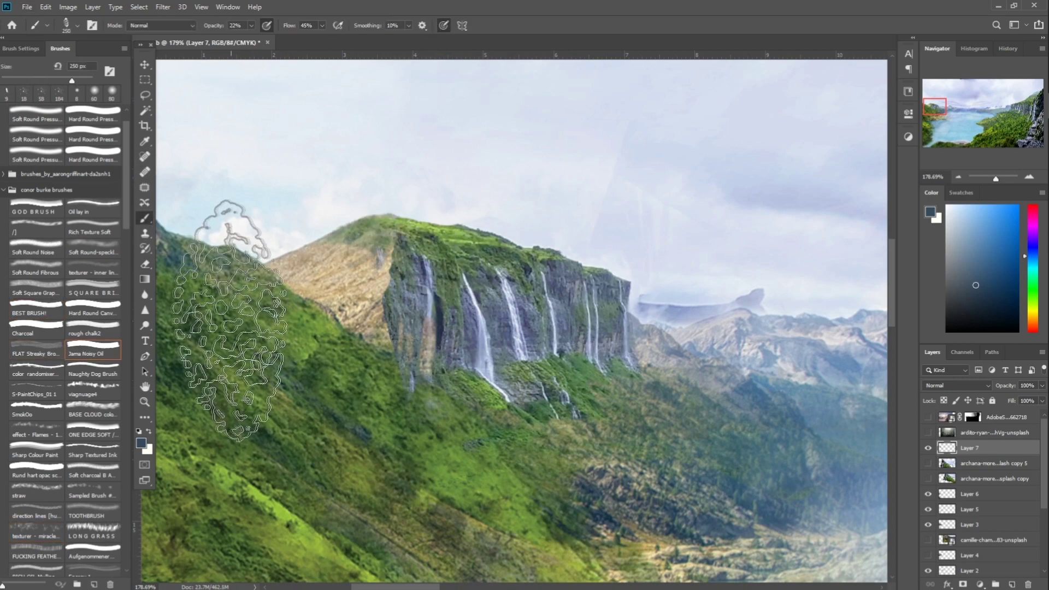
pyautogui.keyDown('alt'); pyautogui.click(476, 265); pyautogui.keyUp('alt')
pyautogui.press('[')
pyautogui.press('[')
pyautogui.press('[')
pyautogui.moveTo(350, 236); pyautogui.dragTo(273, 267)
pyautogui.moveTo(389, 238); pyautogui.dragTo(347, 273)
pyautogui.keyDown('alt'); pyautogui.click(264, 431); pyautogui.keyUp('alt')
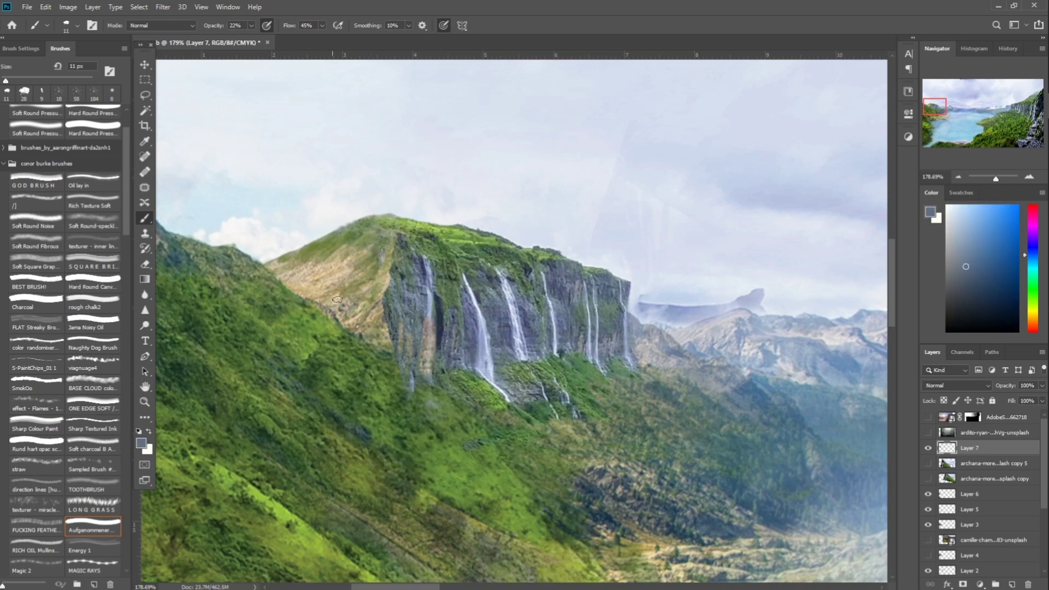
pyautogui.moveTo(274, 268); pyautogui.dragTo(352, 303)
pyautogui.press('[')
pyautogui.press('[')
pyautogui.press('[')
pyautogui.press('[')
pyautogui.press('[')
pyautogui.moveTo(306, 269); pyautogui.dragTo(344, 250)
# - Clone greenery over the bare peak on Layer 7 with the 9 px BEST BRUSH! at 40% opacity, and clear a lassoed area
pyautogui.press('j')
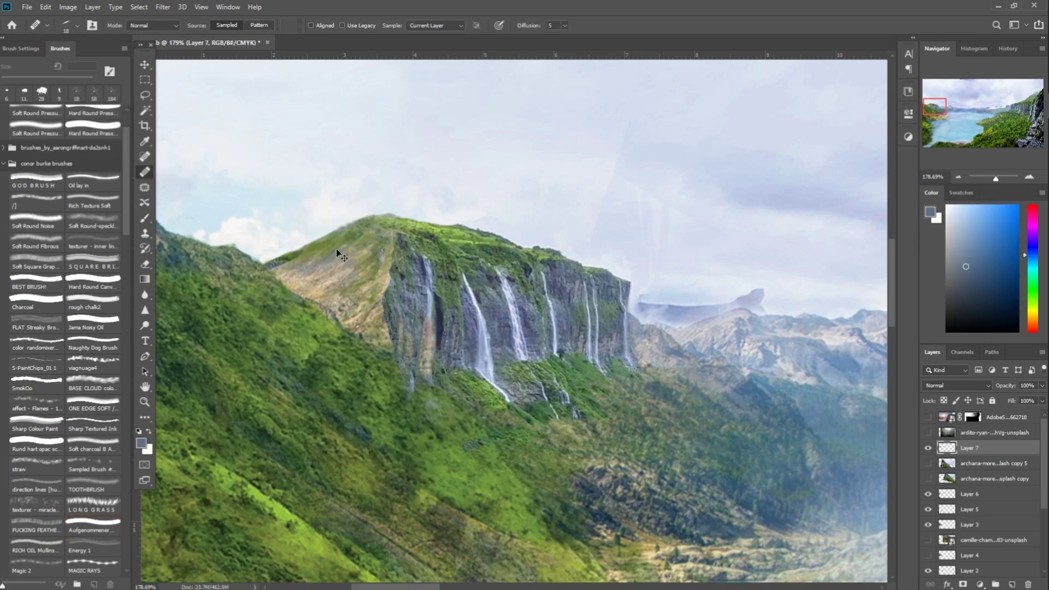
pyautogui.press('s')
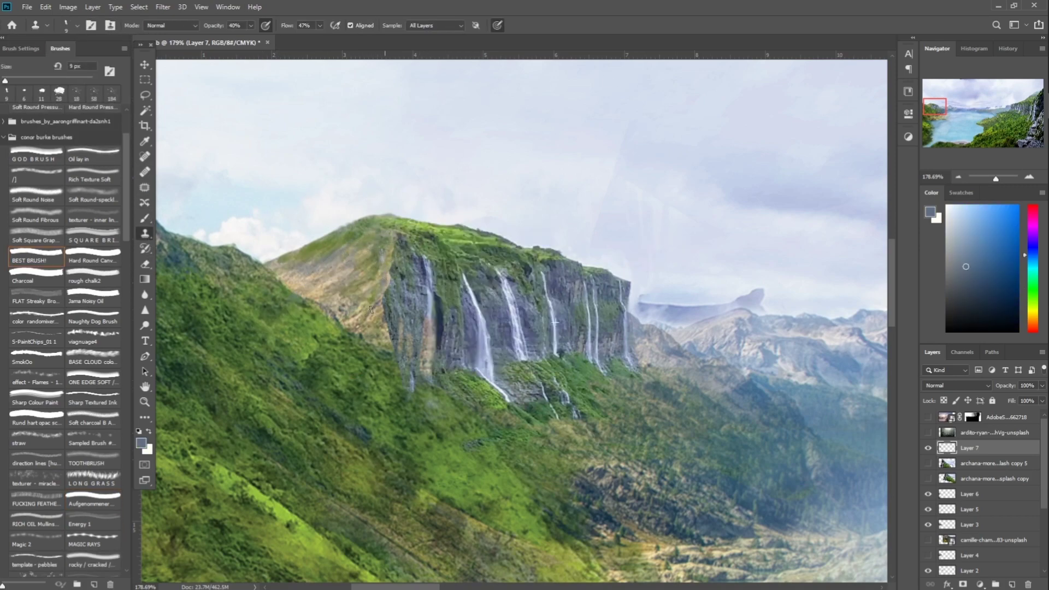
pyautogui.moveTo(328, 241)
pyautogui.mouseDown()
pyautogui.moveTo(292, 257)
pyautogui.moveTo(339, 290)
pyautogui.mouseUp()
pyautogui.moveTo(287, 268)
pyautogui.mouseDown()
pyautogui.moveTo(344, 284)
pyautogui.moveTo(339, 304)
pyautogui.mouseUp()
pyautogui.keyDown('alt'); pyautogui.click(609, 351); pyautogui.keyUp('alt')
pyautogui.moveTo(338, 232); pyautogui.dragTo(300, 250)
pyautogui.scroll(-8, 442, 310)
pyautogui.scroll(7, 561, 293)
pyautogui.press('l')
pyautogui.press('Delete')
pyautogui.moveTo(218, 300)
pyautogui.mouseDown()
pyautogui.moveTo(274, 358)
pyautogui.moveTo(579, 391)
pyautogui.mouseUp()
pyautogui.scroll(-9, 514, 321)
pyautogui.scroll(8, 331, 320)
# - Erase the outer edge of the rocky left shore on Layer 3 with a 110 px Soft Round Pressure brush
pyautogui.click(970, 494)
pyautogui.scroll(3, 342, 339)
pyautogui.click(927, 525)
pyautogui.click(928, 525)
pyautogui.click(970, 525)
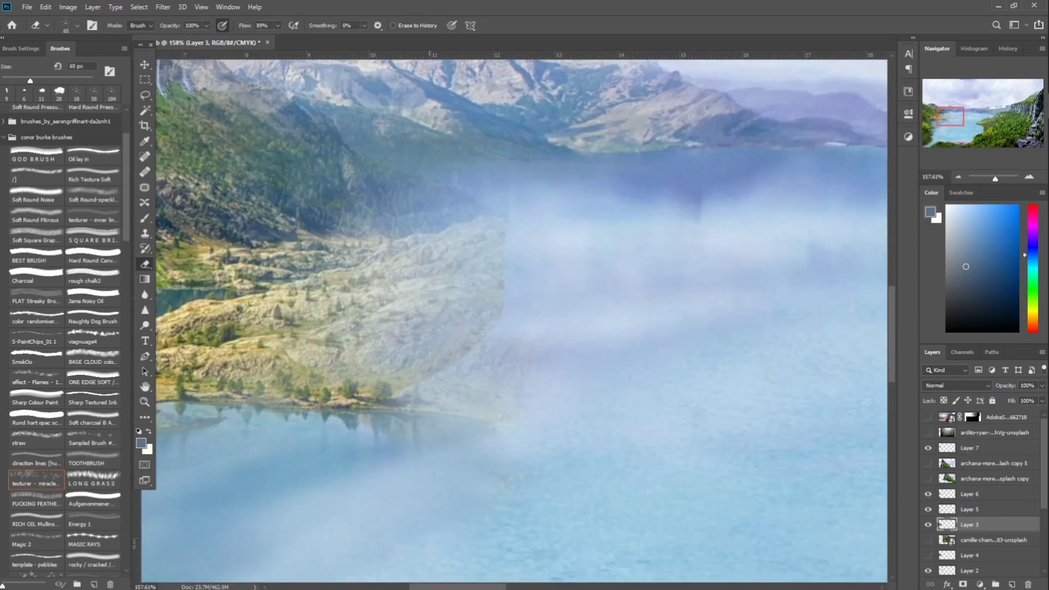
pyautogui.press('e')
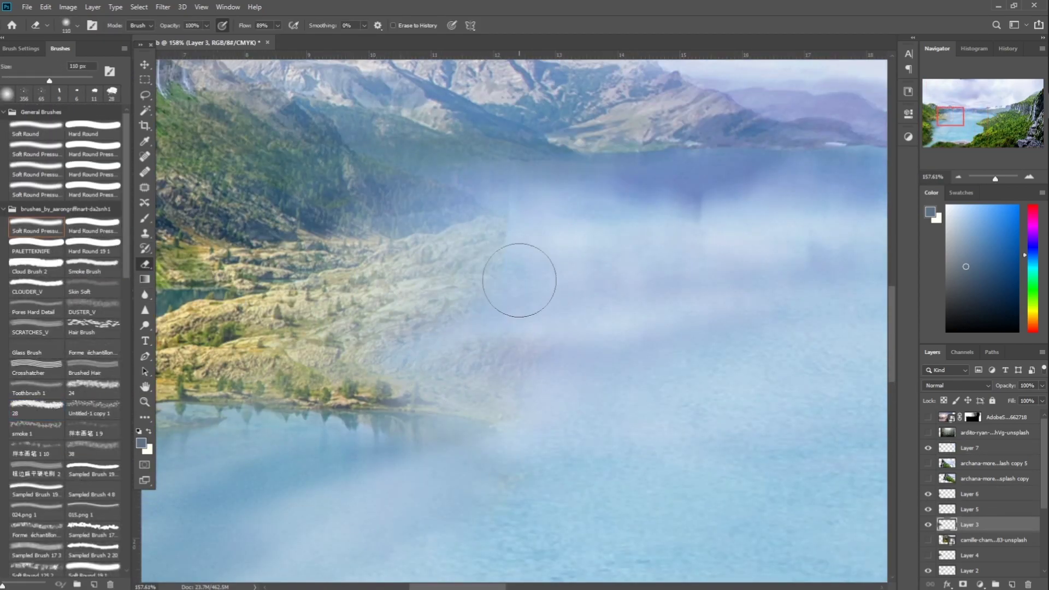
# - Lasso the hazy land edge and the water beyond the rocky shore on Layer 3 and delete that area
pyautogui.scroll(-3, 572, 234)
pyautogui.press('l')
pyautogui.moveTo(303, 279)
pyautogui.mouseDown()
pyautogui.moveTo(456, 365)
pyautogui.moveTo(306, 278)
pyautogui.mouseUp()
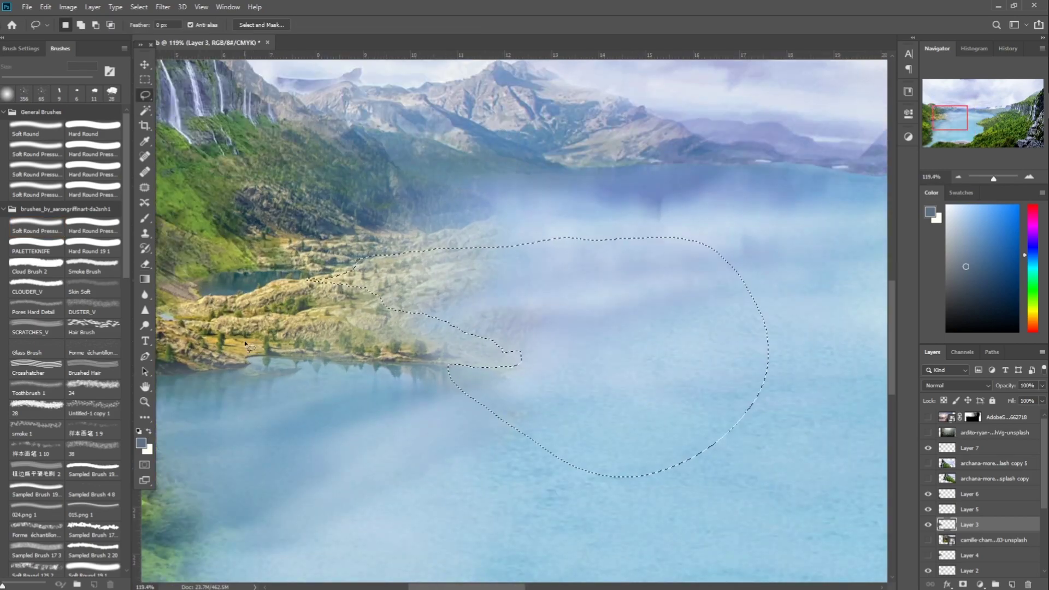
pyautogui.press('Delete')
# - Lasso the leftover area over the lake beside the left shore and delete it from Layer 5
pyautogui.scroll(-3, 670, 306)
pyautogui.moveTo(539, 358); pyautogui.dragTo(663, 311)
pyautogui.click(970, 509)
pyautogui.press('Delete')
pyautogui.hotkey('ctrl', 'd')
pyautogui.moveTo(562, 399); pyautogui.dragTo(648, 435)
pyautogui.scroll(-5, 681, 311)
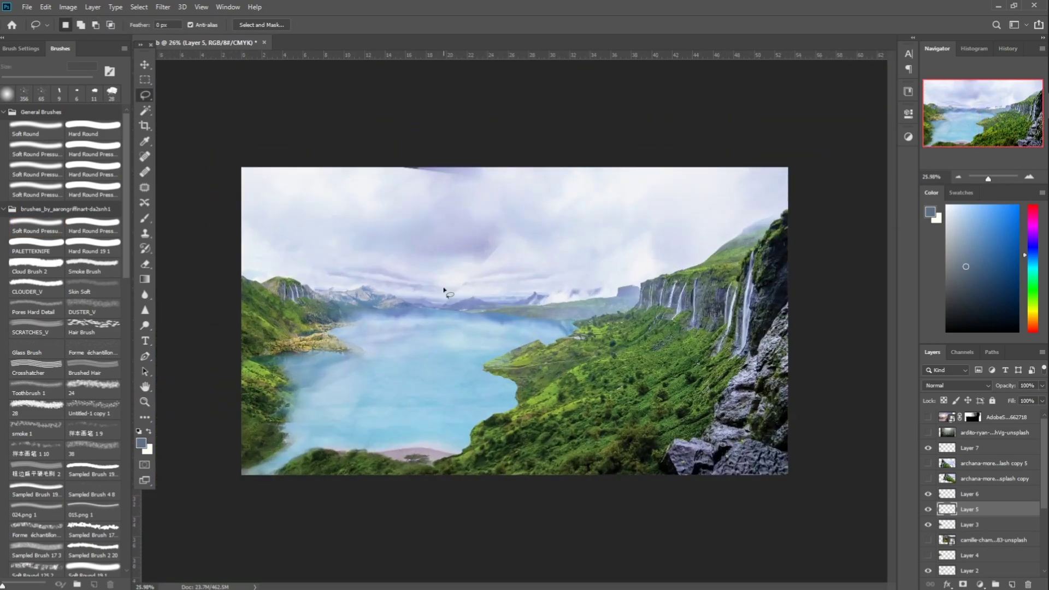
# - Place the sunset pier photo above the masked copy 2 photo layer and enlarge it to cover the whole canvas
pyautogui.scroll(-3, 961, 568)
pyautogui.click(973, 525)
pyautogui.press('d')
pyautogui.press('e')
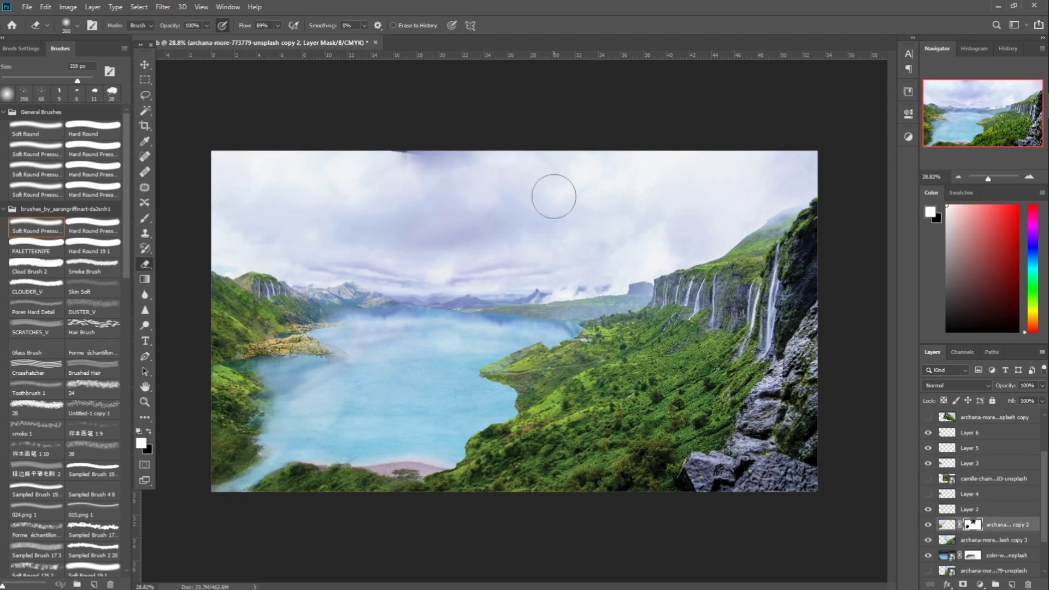
pyautogui.moveTo(1048, 105); pyautogui.dragTo(514, 322)
pyautogui.moveTo(323, 191); pyautogui.dragTo(238, 136)
pyautogui.moveTo(703, 448); pyautogui.dragTo(752, 482)
pyautogui.moveTo(753, 136); pyautogui.dragTo(855, 69)
pyautogui.moveTo(239, 483); pyautogui.dragTo(183, 529)
pyautogui.press('Return')
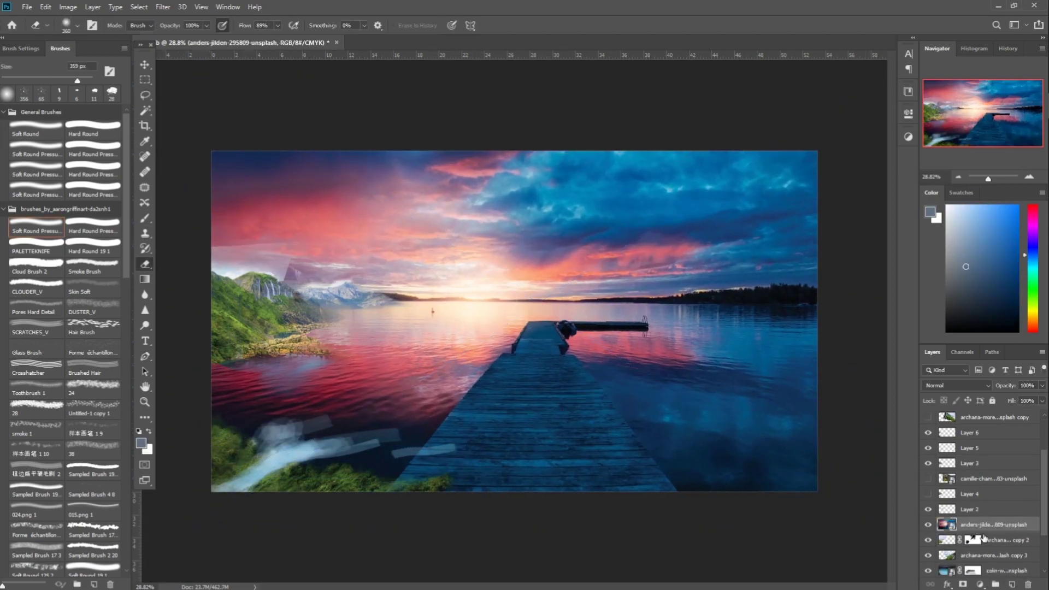
# - Select everything below the sunset photo's horizon and hide that area with a layer mask
pyautogui.scroll(-1, 986, 540)
pyautogui.press('m')
pyautogui.moveTo(204, 301); pyautogui.dragTo(904, 548)
pyautogui.keyDown('alt'); pyautogui.click(963, 584); pyautogui.keyUp('alt')
pyautogui.press('e')
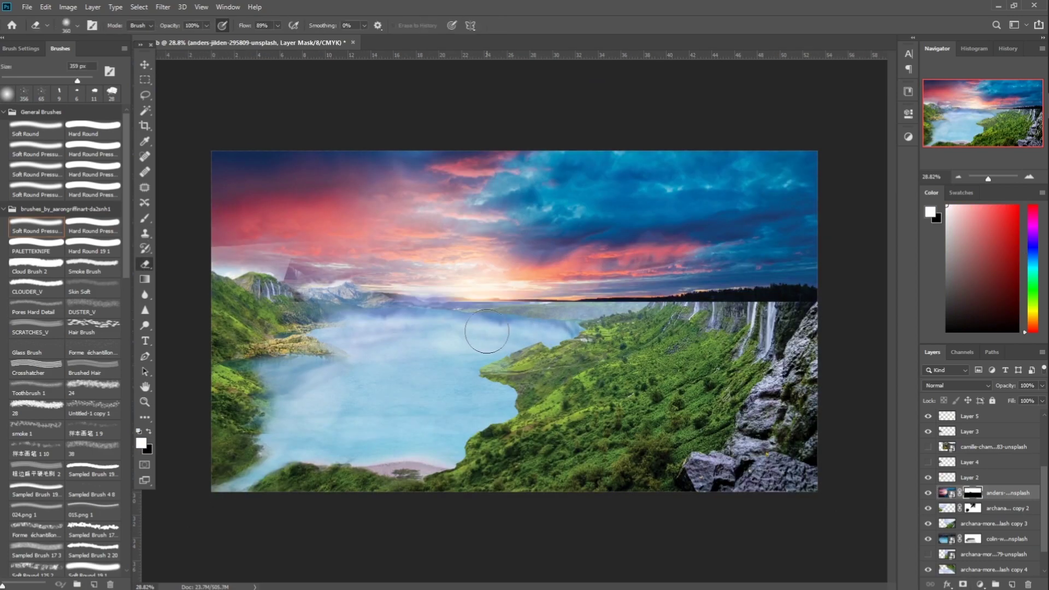
# - Outline the right waterfall cliffs on the copy 3 photo layer with the Magnetic Lasso and mask the sunset sky off them
pyautogui.click(928, 493)
pyautogui.click(994, 523)
pyautogui.press('l')
pyautogui.click(645, 310)
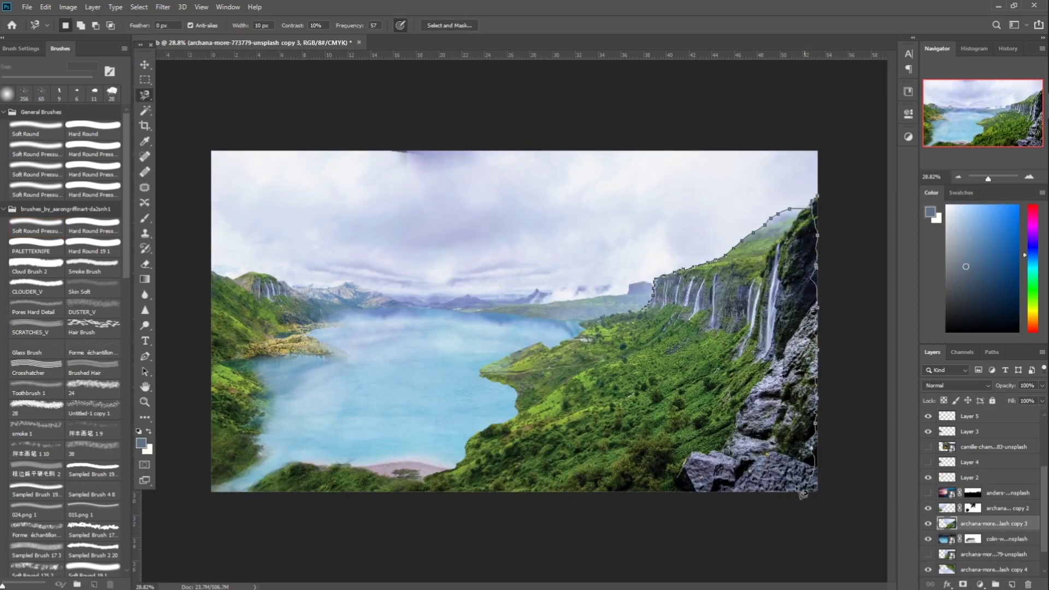
pyautogui.doubleClick(814, 483)
pyautogui.click(928, 492)
pyautogui.click(972, 493)
pyautogui.hotkey('alt', 'BackSpace')
pyautogui.hotkey('ctrl', 'd')
# - Soften the sunset sky's mask along the right cliff ridge and the horizon so it blends into the landscape
pyautogui.press('e')
pyautogui.moveTo(793, 189); pyautogui.dragTo(767, 182)
pyautogui.scroll(6, 692, 249)
pyautogui.moveTo(837, 172); pyautogui.dragTo(704, 240)
pyautogui.press('x')
pyautogui.moveTo(590, 333)
pyautogui.mouseDown()
pyautogui.moveTo(421, 328)
pyautogui.moveTo(590, 319)
pyautogui.mouseUp()
pyautogui.scroll(-6, 581, 357)
pyautogui.moveTo(797, 175)
pyautogui.mouseDown()
pyautogui.moveTo(182, 257)
pyautogui.moveTo(266, 277)
pyautogui.moveTo(210, 262)
pyautogui.moveTo(213, 273)
pyautogui.moveTo(164, 251)
pyautogui.mouseUp()
# - Lasso the leftover pale sky above the left mountains on Layer 3 and delete it
pyautogui.click(966, 266)
pyautogui.click(969, 431)
pyautogui.press('l')
pyautogui.press('Delete')
pyautogui.scroll(6, 310, 290)
pyautogui.hotkey('ctrl', 'z')
pyautogui.moveTo(229, 262); pyautogui.dragTo(468, 270)
pyautogui.moveTo(318, 260)
pyautogui.mouseDown()
pyautogui.moveTo(373, 239)
pyautogui.moveTo(320, 260)
pyautogui.mouseUp()
pyautogui.press('Delete')
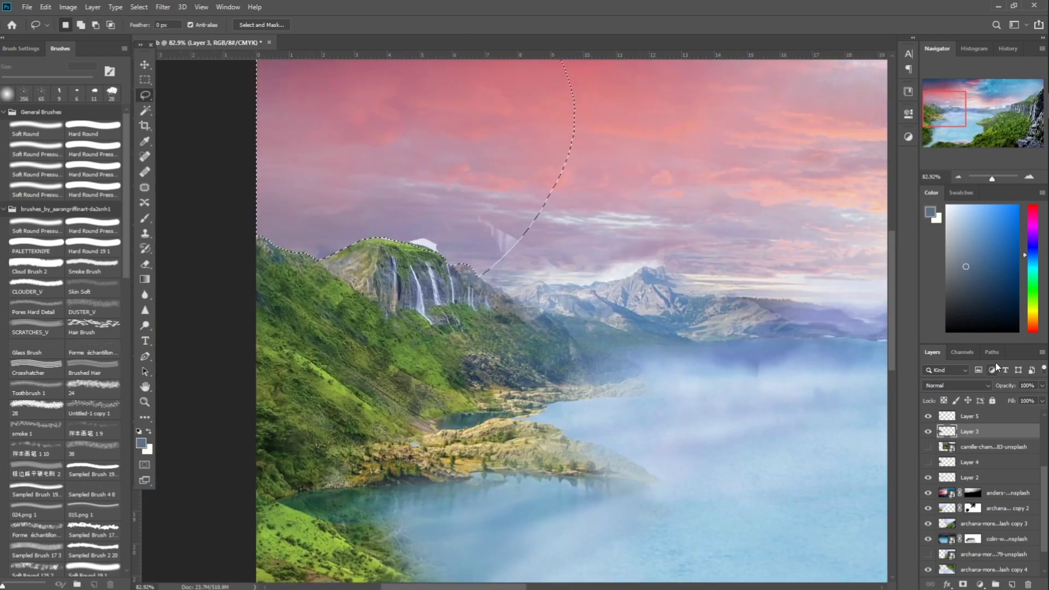
# - Clean up the leftover sky around the left peaks on Layer 2 and set up Layer 7 for erasing at 57% opacity
pyautogui.scroll(3, 984, 464)
pyautogui.hotkey('ctrl', 'd')
pyautogui.click(970, 569)
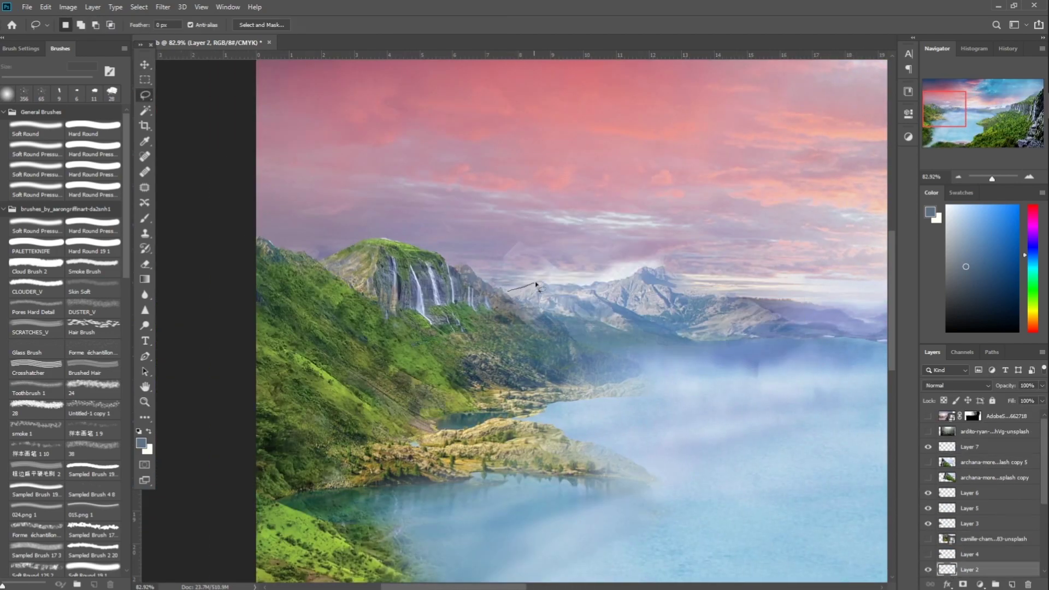
pyautogui.scroll(-5, 945, 534)
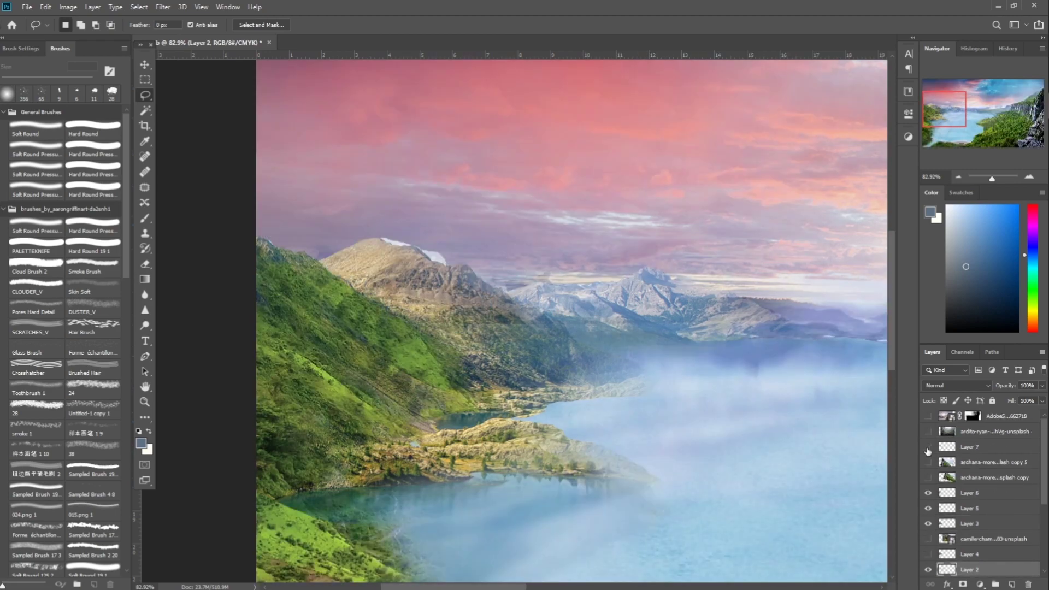
pyautogui.press('e')
pyautogui.press('x')
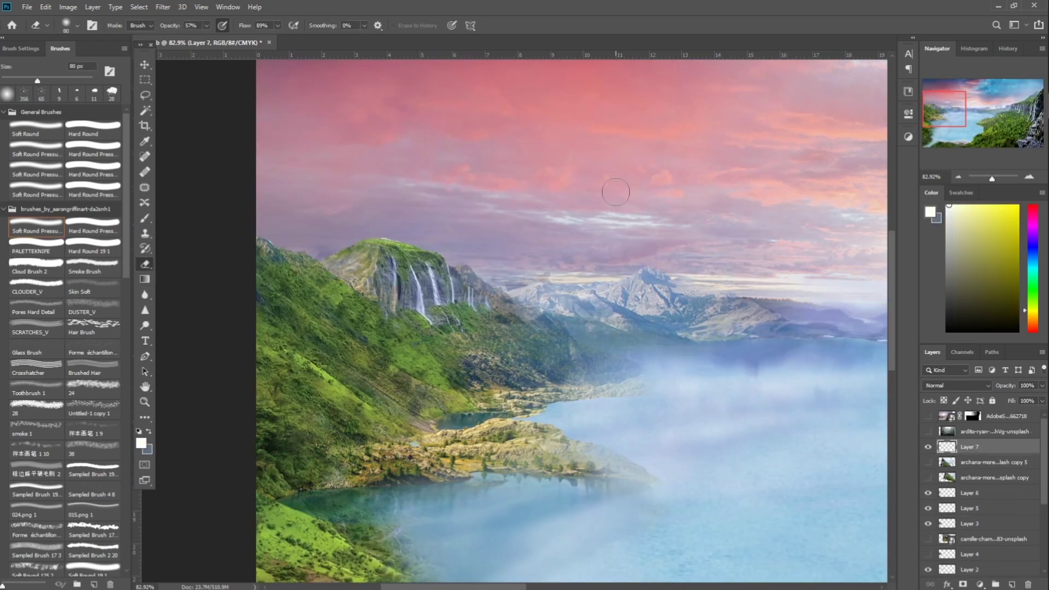
pyautogui.scroll(-6, 538, 276)
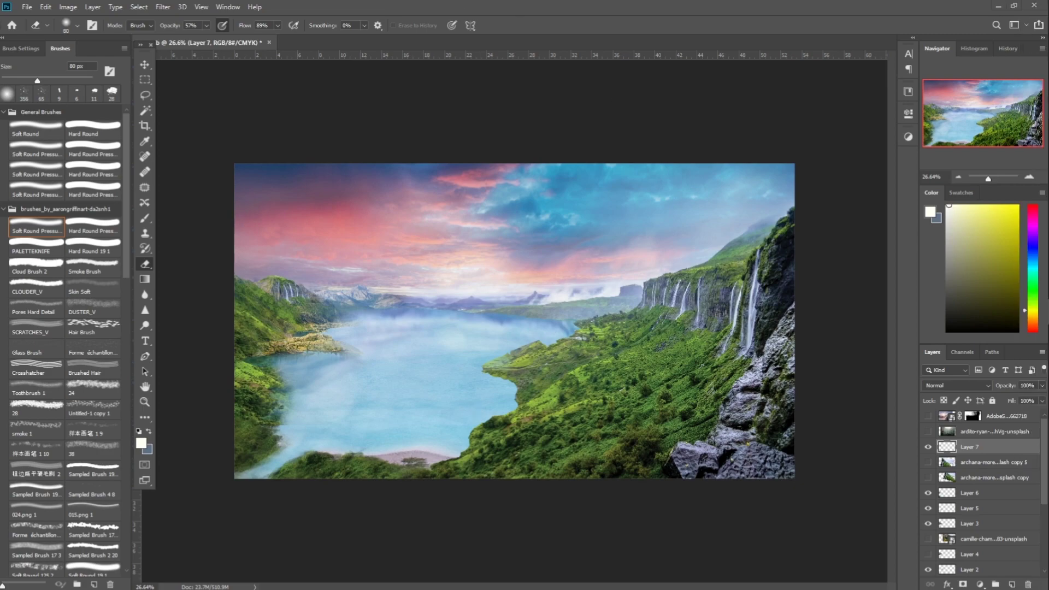
# - Reposition, stretch and skew the sunset sky photo to about 233% width and 192% height
pyautogui.click(972, 579)
pyautogui.hotkey('ctrl', 't')
pyautogui.moveTo(528, 235); pyautogui.dragTo(422, 234)
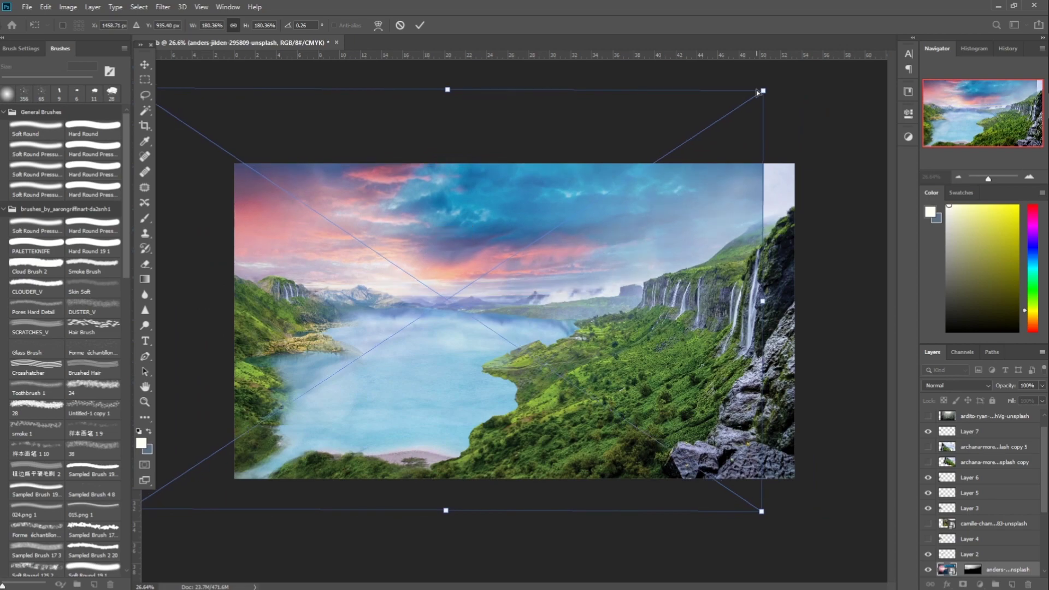
pyautogui.moveTo(762, 92); pyautogui.dragTo(815, 75)
pyautogui.moveTo(366, 285); pyautogui.dragTo(335, 255)
pyautogui.moveTo(378, 463); pyautogui.dragTo(378, 527)
pyautogui.moveTo(722, 277); pyautogui.dragTo(847, 279)
pyautogui.scroll(-4, 590, 196)
pyautogui.moveTo(486, 122); pyautogui.dragTo(485, 148)
pyautogui.moveTo(463, 468); pyautogui.dragTo(465, 453)
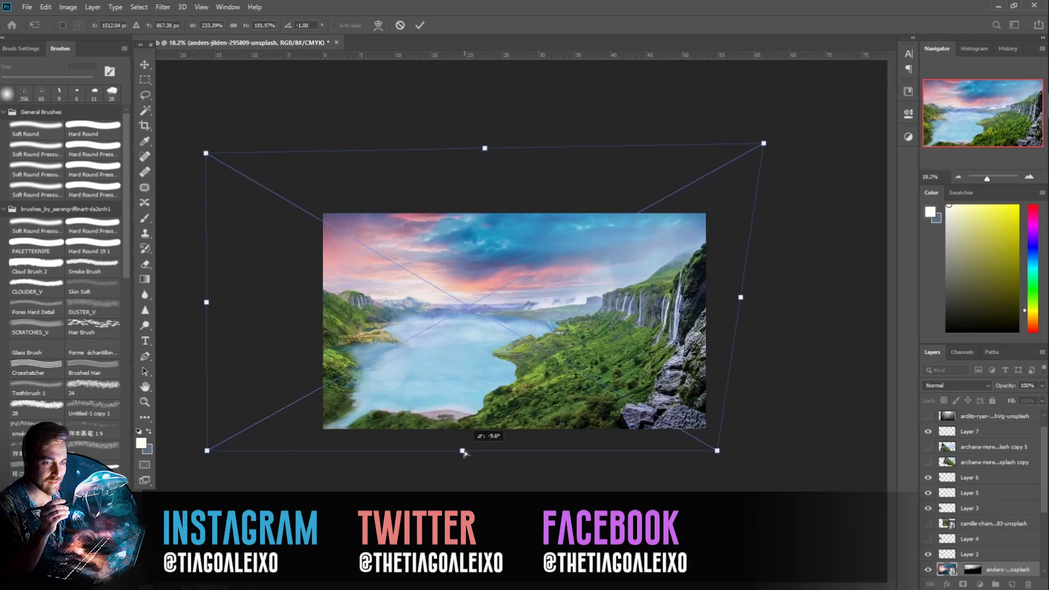
pyautogui.press('Return')
# - Duplicate the sunset sky layer and shift the copy sideways toward the left mountains
pyautogui.hotkey('ctrl', 'j')
pyautogui.hotkey('ctrl', 't')
pyautogui.moveTo(475, 276)
pyautogui.mouseDown()
pyautogui.moveTo(576, 253)
pyautogui.moveTo(386, 272)
pyautogui.mouseUp()
pyautogui.press('Return')
# - Choose a large brush and paint on the sunset sky's mask to blend the clouds above the lake
pyautogui.press('e')
pyautogui.click(970, 572)
pyautogui.press('b')
pyautogui.rightClick(216, 155)
pyautogui.click(412, 403)
pyautogui.press('x')
pyautogui.moveTo(628, 241)
pyautogui.mouseDown()
pyautogui.moveTo(562, 225)
pyautogui.moveTo(382, 232)
pyautogui.moveTo(388, 274)
pyautogui.mouseUp()
# - Duplicate the sunset sky again, move the copy slightly up, and set the brush opacity to 50%
pyautogui.hotkey('ctrl', 'j')
pyautogui.hotkey('ctrl', 't')
pyautogui.moveTo(514, 306)
pyautogui.mouseDown()
pyautogui.moveTo(421, 297)
pyautogui.moveTo(515, 274)
pyautogui.mouseUp()
pyautogui.press('Return')
pyautogui.press('5')
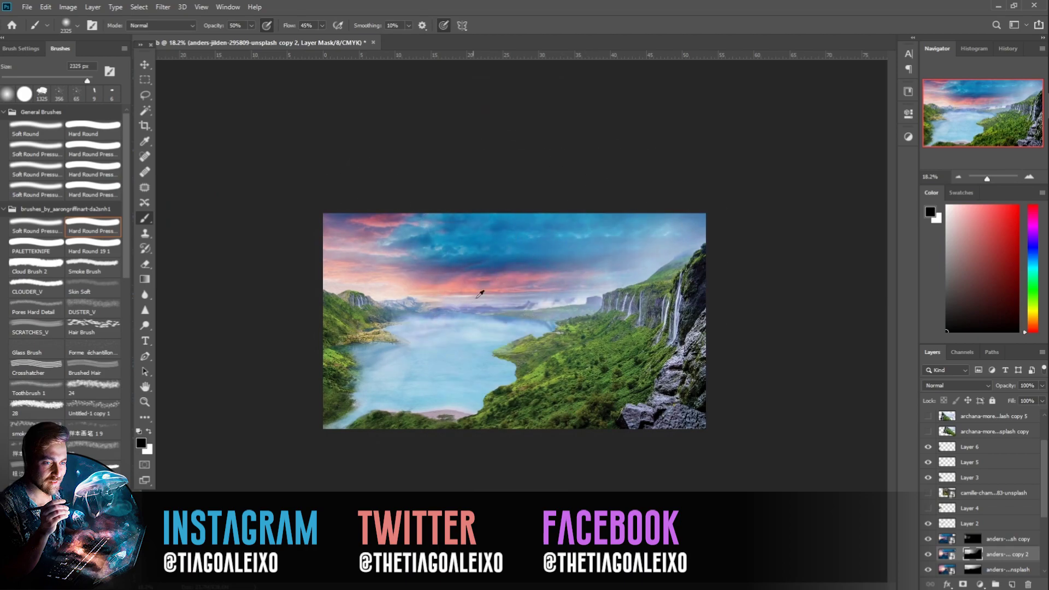
# - Paint white on the original sunset layer's mask to reveal more sky above the right cliffs
pyautogui.keyDown('alt'); pyautogui.scroll(-2, 548, 405); pyautogui.keyUp('alt')
pyautogui.keyDown('alt'); pyautogui.scroll(1, 548, 404); pyautogui.keyUp('alt')
pyautogui.click(973, 569)
pyautogui.press('x')
pyautogui.moveTo(618, 257); pyautogui.dragTo(712, 215)
# - Mask out unwanted parts of the second sunset copy with a 907 px brush and select the first copy's mask
pyautogui.keyDown('alt'); pyautogui.scroll(10, 551, 288); pyautogui.keyUp('alt')
pyautogui.keyDown('alt'); pyautogui.scroll(-10, 551, 288); pyautogui.keyUp('alt')
pyautogui.click(973, 554)
pyautogui.moveTo(437, 268); pyautogui.dragTo(526, 248)
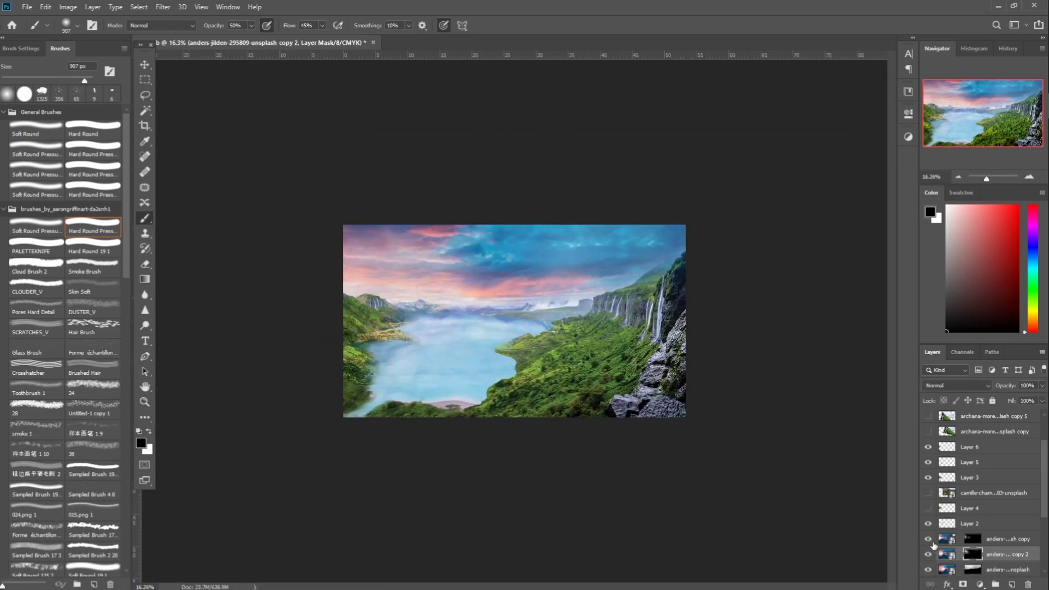
pyautogui.click(973, 539)
pyautogui.keyDown('alt'); pyautogui.scroll(-2, 328, 317); pyautogui.keyUp('alt')
pyautogui.keyDown('alt'); pyautogui.scroll(8, 314, 337); pyautogui.keyUp('alt')
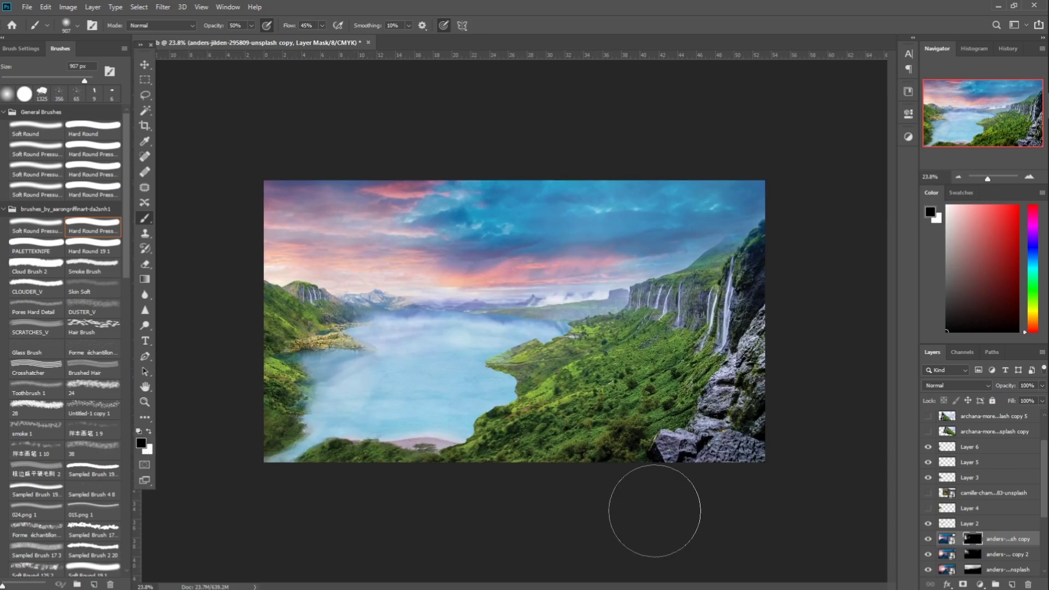
# - Duplicate the three masked sunset sky layers, merge the copies, move the result down over the lake, and set its blend mode to Soft Light
pyautogui.keyDown('shift'); pyautogui.click(1007, 569); pyautogui.keyUp('shift')
pyautogui.hotkey('ctrl', 'j')
pyautogui.hotkey('ctrl', 'e')
pyautogui.hotkey('ctrl', 't')
pyautogui.moveTo(568, 295); pyautogui.dragTo(568, 347)
pyautogui.press('Return')
pyautogui.click(956, 385)
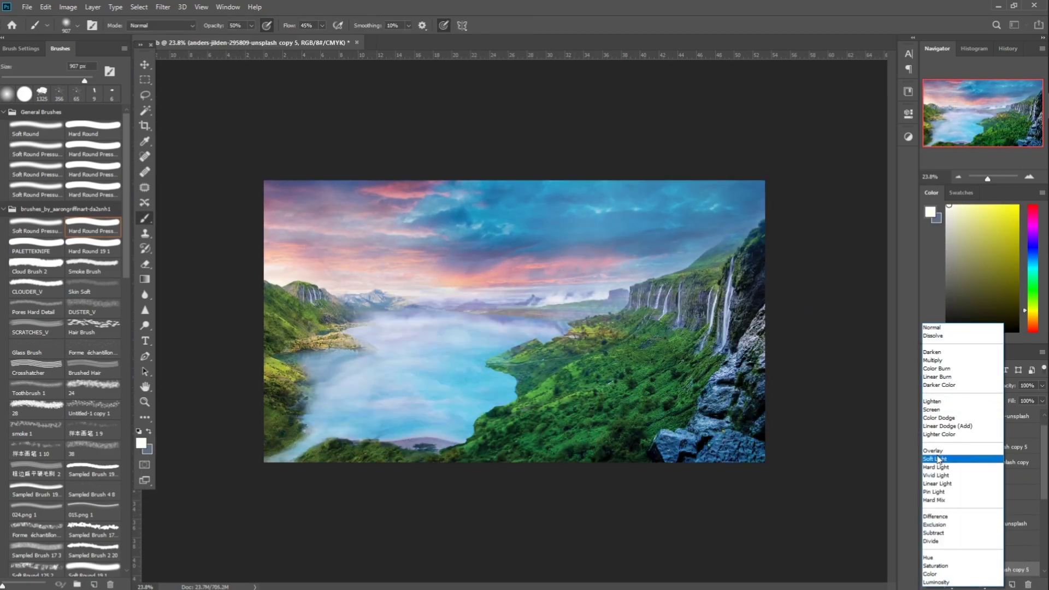
pyautogui.click(934, 459)
# - Soften the merged Soft Light sky layer over the lake with a blur filter
pyautogui.press('e')
pyautogui.click(163, 7)
pyautogui.moveTo(180, 128)
pyautogui.click(298, 172)
pyautogui.click(580, 145)
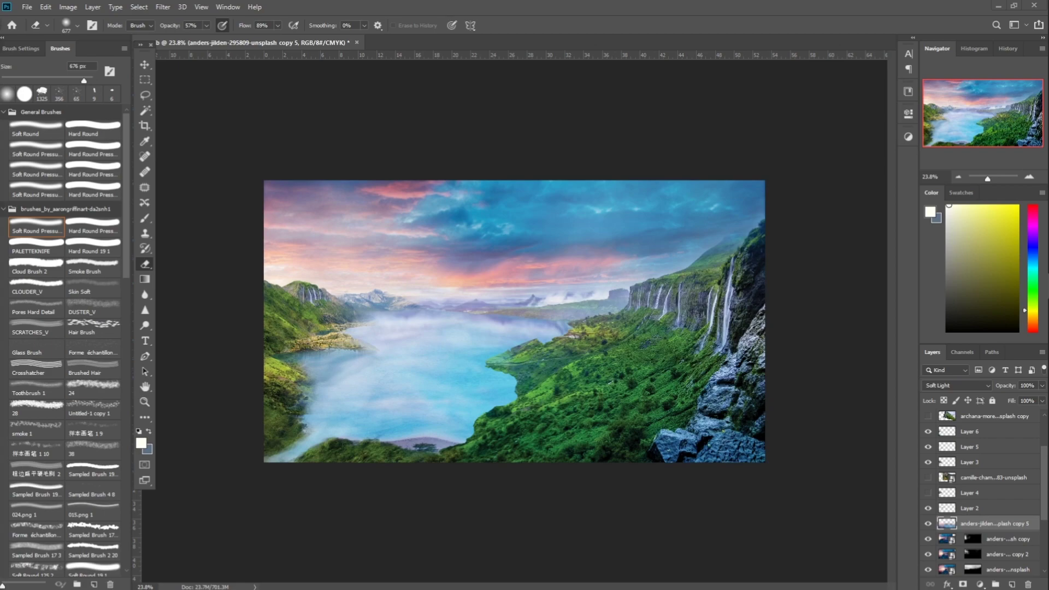
pyautogui.press('Return')
# - Copy a dark rock arch onto its own layer, delete the source photo layer, and flip the arch horizontally above the lake
pyautogui.press('l')
pyautogui.moveTo(411, 412)
pyautogui.mouseDown()
pyautogui.moveTo(458, 387)
pyautogui.moveTo(567, 425)
pyautogui.moveTo(552, 319)
pyautogui.moveTo(447, 327)
pyautogui.moveTo(467, 376)
pyautogui.mouseUp()
pyautogui.hotkey('ctrl', 'j')
pyautogui.click(984, 538)
pyautogui.press('Delete')
pyautogui.click(954, 523)
pyautogui.hotkey('ctrl', 't')
pyautogui.rightClick(538, 328)
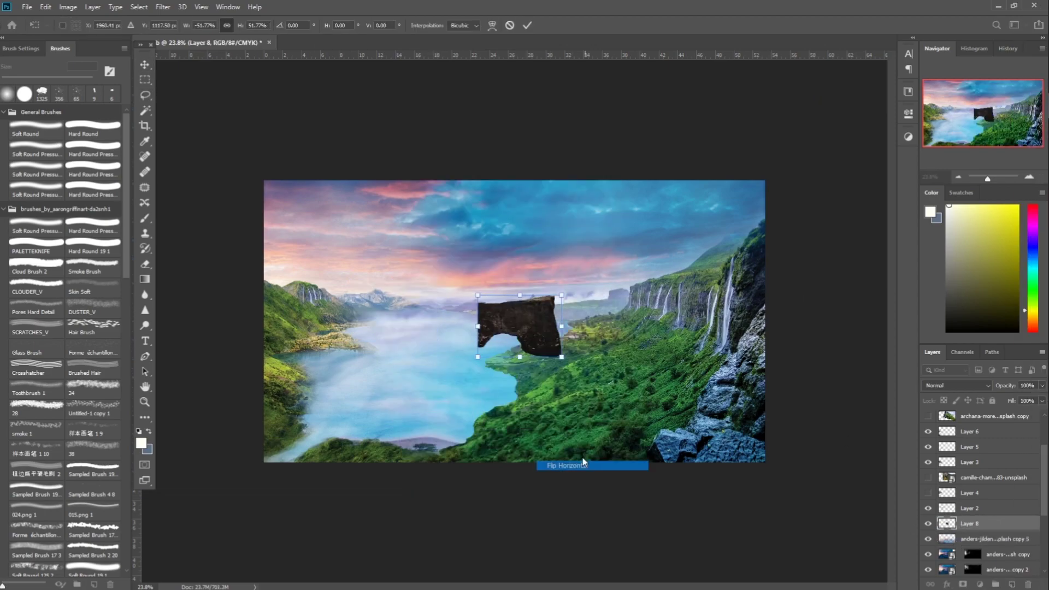
pyautogui.click(587, 465)
pyautogui.scroll(4, 579, 311)
pyautogui.scroll(-4, 579, 311)
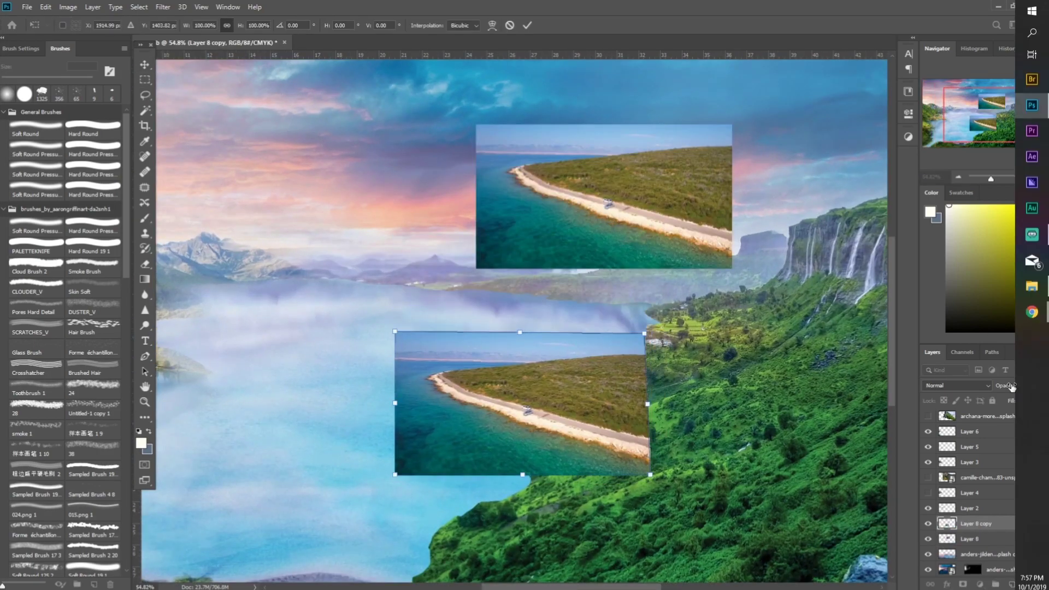
# - Align the coastline photo copy with the right bank, cut away its sea, restore 100% opacity, and reshape it
pyautogui.moveTo(572, 463); pyautogui.dragTo(568, 455)
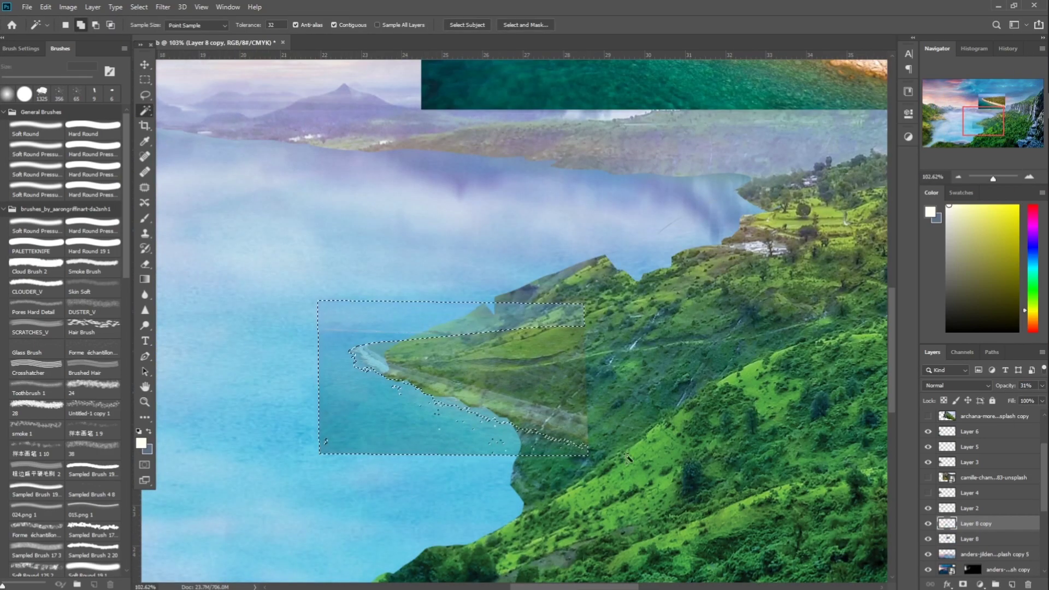
pyautogui.moveTo(1042, 385); pyautogui.dragTo(1045, 392)
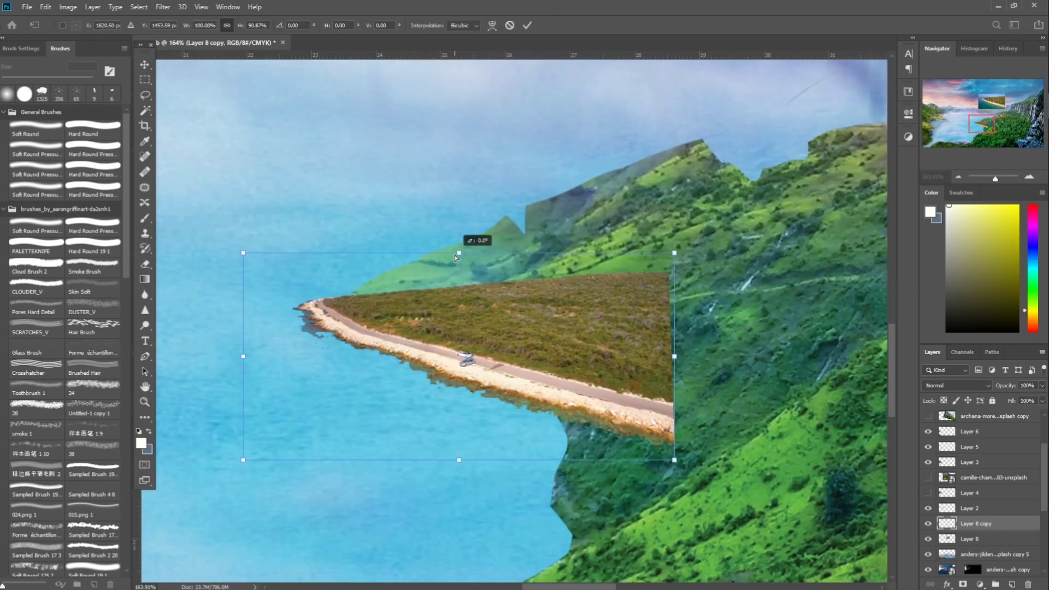
pyautogui.moveTo(459, 352)
pyautogui.mouseDown()
pyautogui.moveTo(482, 340)
pyautogui.moveTo(628, 383)
pyautogui.moveTo(689, 334)
pyautogui.mouseUp()
pyautogui.press('Return')
# - Lasso a strip of the coastline's sandy edge, copy it to a new layer, and try to fit it to the bank
pyautogui.press('e')
pyautogui.press('l')
pyautogui.moveTo(509, 371); pyautogui.dragTo(510, 377)
pyautogui.hotkey('ctrl', 'j')
pyautogui.hotkey('ctrl', 't')
pyautogui.moveTo(606, 393); pyautogui.dragTo(633, 417)
pyautogui.moveTo(726, 468); pyautogui.dragTo(659, 468)
pyautogui.press('Escape')
# - Transform the sandy strip so it follows the curve of the right bank's shoreline
pyautogui.moveTo(580, 420); pyautogui.dragTo(522, 405)
pyautogui.hotkey('ctrl', 't')
pyautogui.moveTo(676, 453)
pyautogui.mouseDown()
pyautogui.moveTo(581, 465)
pyautogui.moveTo(594, 461)
pyautogui.moveTo(572, 445)
pyautogui.mouseUp()
pyautogui.moveTo(676, 371); pyautogui.dragTo(636, 399)
pyautogui.moveTo(533, 401); pyautogui.dragTo(541, 389)
pyautogui.press('Return')
# - Erase the sandy strip's hard edges to blend it into the bank and hide the coastline photo copy
pyautogui.press('e')
pyautogui.moveTo(601, 418); pyautogui.dragTo(584, 434)
pyautogui.moveTo(481, 364); pyautogui.dragTo(546, 374)
pyautogui.click(928, 539)
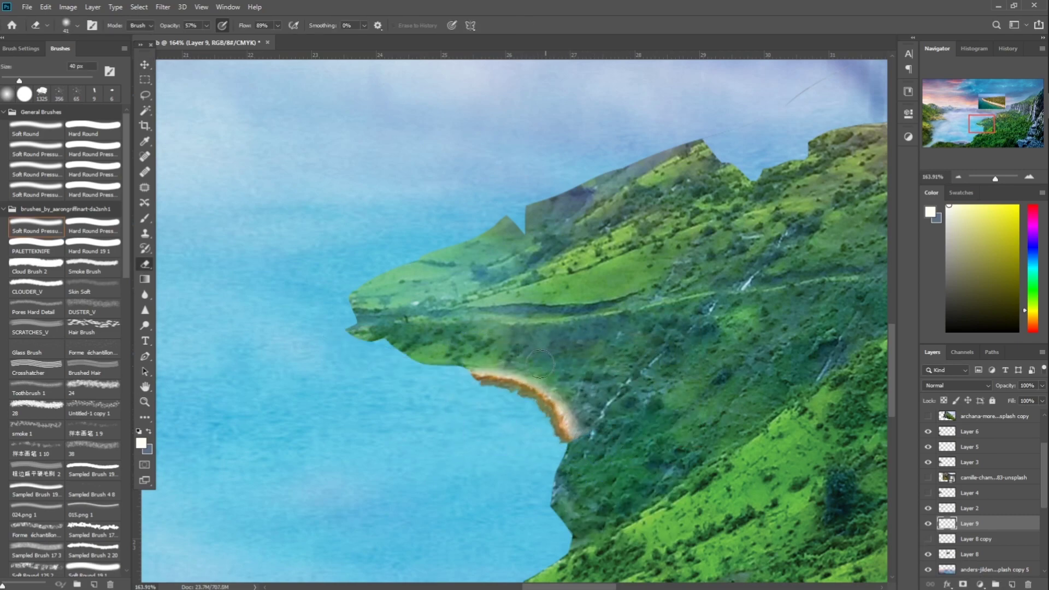
# - Place a flipped copy of the sandy strip along the headland's tip to extend the beach
pyautogui.hotkey('ctrl', 't')
pyautogui.moveTo(471, 394); pyautogui.dragTo(553, 421)
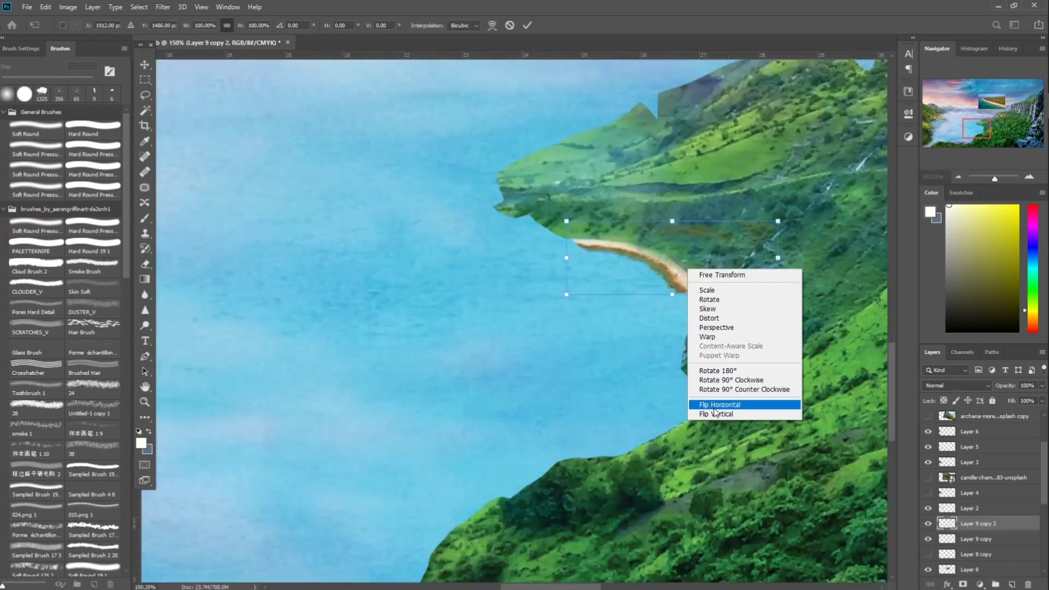
pyautogui.click(745, 398)
pyautogui.moveTo(597, 241)
pyautogui.mouseDown()
pyautogui.moveTo(476, 253)
pyautogui.moveTo(576, 253)
pyautogui.moveTo(448, 202)
pyautogui.moveTo(481, 213)
pyautogui.mouseUp()
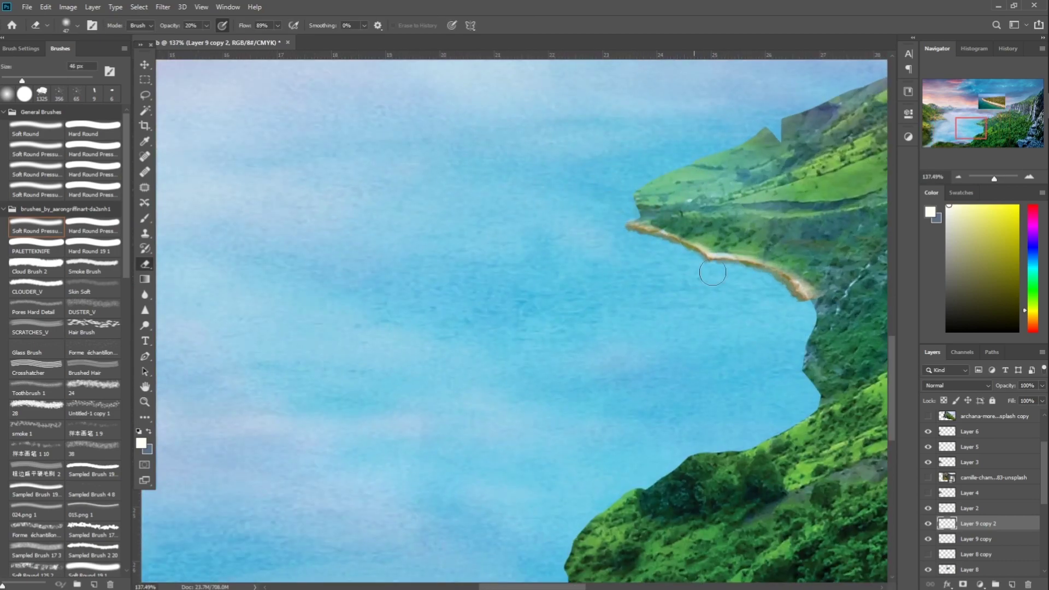
# - Duplicate the sandy strip again, flip it, and fit it further down the right bank's shoreline
pyautogui.hotkey('ctrl', 'j')
pyautogui.hotkey('ctrl', 't')
pyautogui.rightClick(768, 252)
pyautogui.click(787, 402)
pyautogui.moveTo(808, 348)
pyautogui.mouseDown()
pyautogui.moveTo(745, 368)
pyautogui.moveTo(614, 335)
pyautogui.mouseUp()
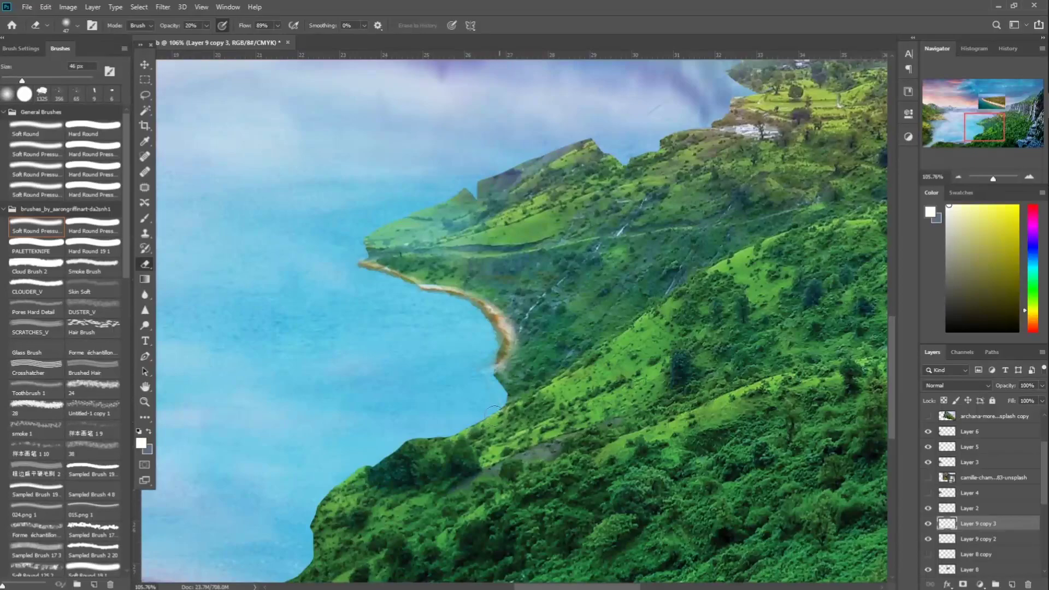
# - Delete the leftover coastline photo floating above the lake and show the hidden cut-out coastline copy
pyautogui.scroll(-8, 429, 235)
pyautogui.press('v')
pyautogui.click(556, 266)
pyautogui.press('Delete')
pyautogui.click(928, 555)
# - Move the cut-out coastline to the lake's far shore and stretch it wide and flat with Free Transform
pyautogui.hotkey('ctrl', 't')
pyautogui.click(510, 26)
pyautogui.click(517, 320)
pyautogui.hotkey('ctrl', 't')
pyautogui.scroll(6, 556, 331)
pyautogui.moveTo(596, 277); pyautogui.dragTo(693, 278)
pyautogui.moveTo(547, 276); pyautogui.dragTo(443, 278)
pyautogui.moveTo(167, 284); pyautogui.dragTo(176, 277)
# - Warp the stretched coastline so its sandy edge follows the far shore below the hazy hills
pyautogui.rightClick(306, 278)
pyautogui.click(331, 352)
pyautogui.moveTo(352, 289); pyautogui.dragTo(395, 290)
pyautogui.moveTo(611, 304); pyautogui.dragTo(608, 299)
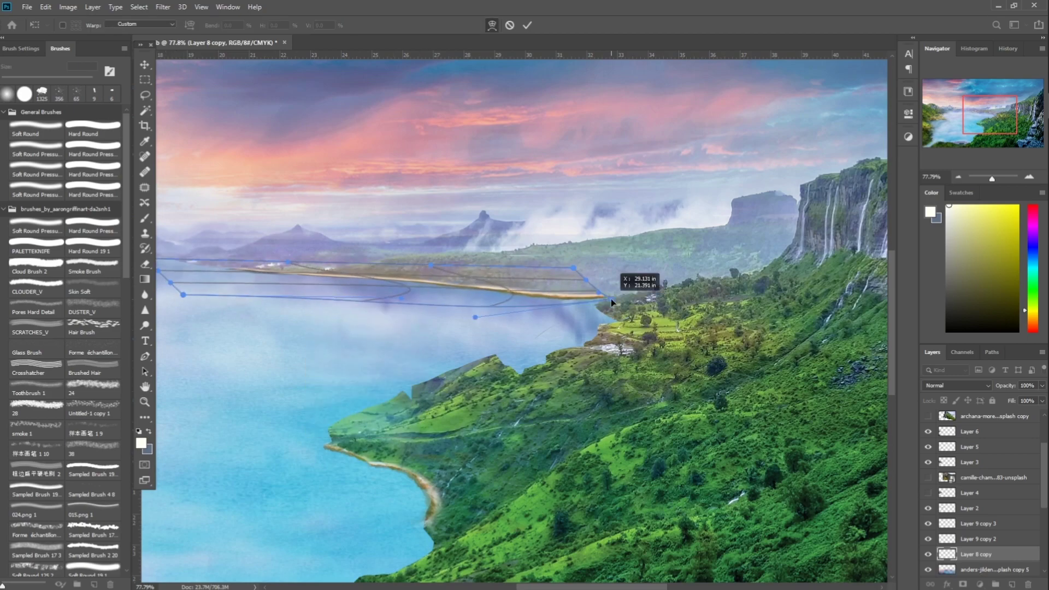
pyautogui.moveTo(328, 298); pyautogui.dragTo(503, 297)
pyautogui.press('Return')
# - Lock the transparent pixels of the new shoreline layers and tint them with a hazy blue brush
pyautogui.scroll(-3, 323, 328)
pyautogui.scroll(2, 574, 360)
pyautogui.press('e')
pyautogui.press('/')
pyautogui.press('b')
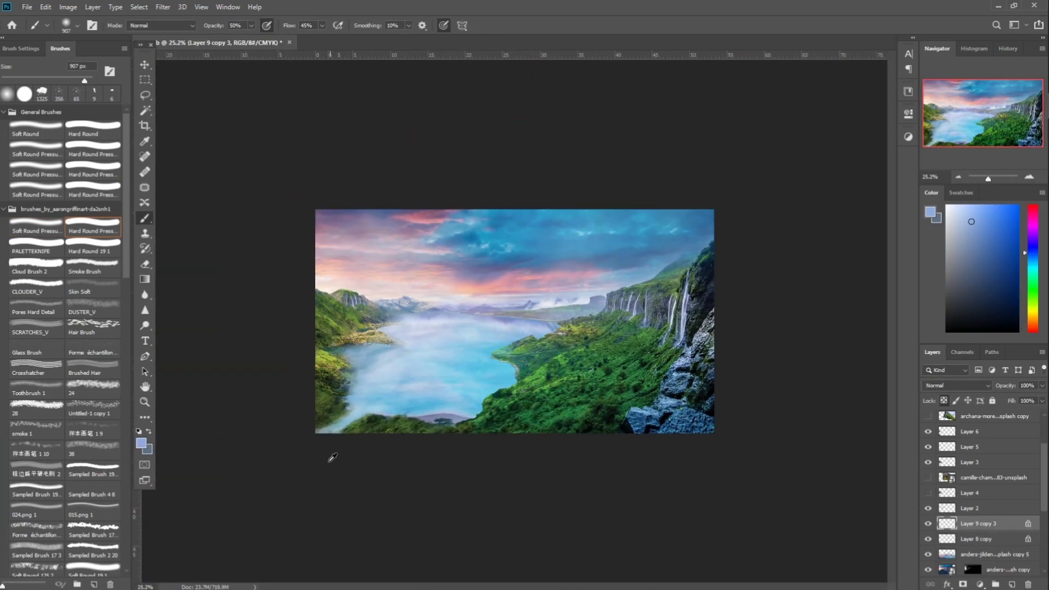
pyautogui.scroll(2, 332, 458)
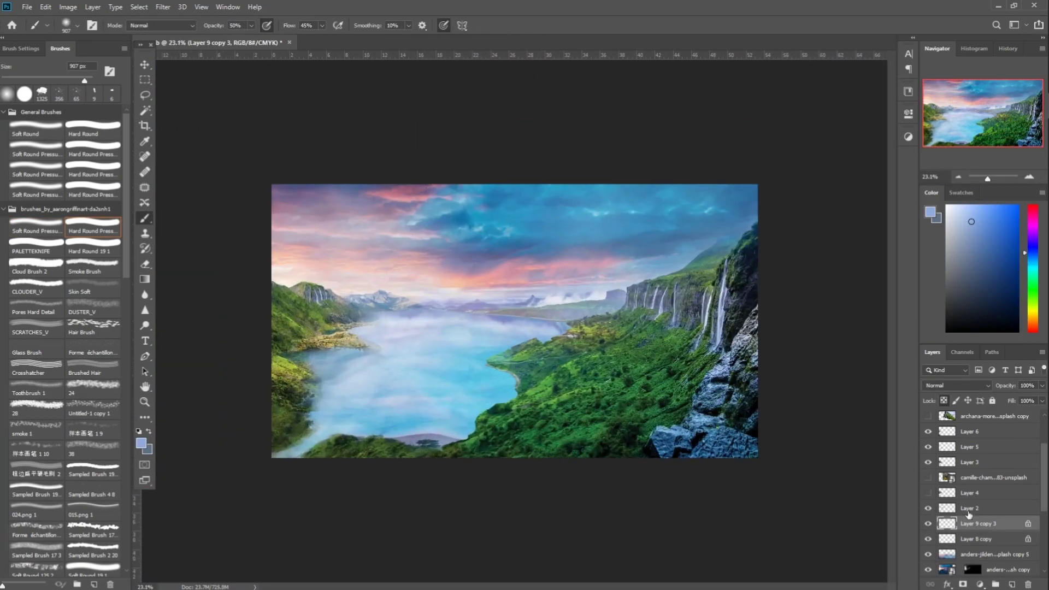
# - Lock Layer 2's transparent pixels and paint sampled haze colours over the distant mountains, trying the brush in Soft Light mode
pyautogui.click(969, 509)
pyautogui.press('/')
pyautogui.keyDown('alt'); pyautogui.click(338, 287); pyautogui.keyUp('alt')
pyautogui.keyDown('alt'); pyautogui.click(375, 313); pyautogui.keyUp('alt')
pyautogui.scroll(11, 375, 313)
pyautogui.hotkey('shift', 'alt', 'f')
pyautogui.press('d')
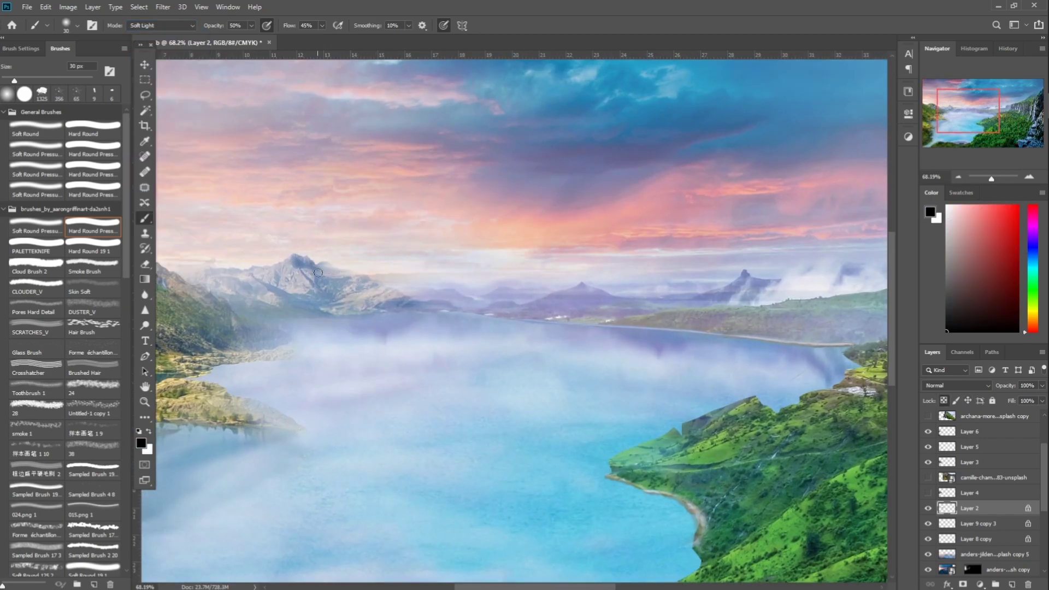
pyautogui.keyDown('alt'); pyautogui.click(574, 316); pyautogui.keyUp('alt')
pyautogui.keyDown('alt'); pyautogui.click(328, 328); pyautogui.keyUp('alt')
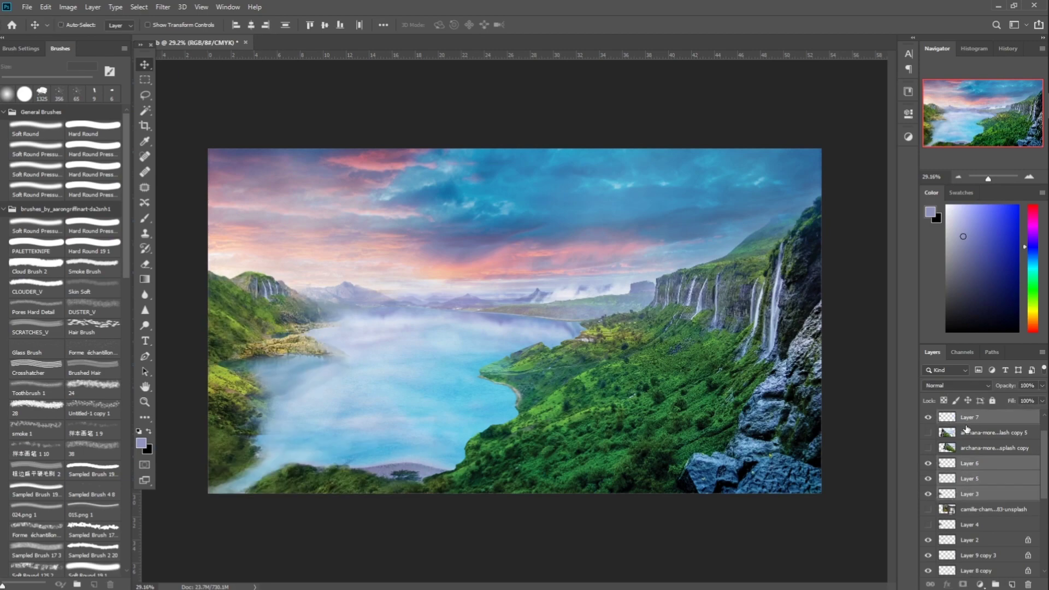
# - Merge the selected cliff and foreground layers, lock their transparent pixels, and shade the left shore with a sampled dark tone
pyautogui.press('l')
pyautogui.press('b')
pyautogui.keyDown('alt'); pyautogui.click(802, 327); pyautogui.keyUp('alt')
pyautogui.moveTo(271, 274)
pyautogui.mouseDown()
pyautogui.moveTo(329, 334)
pyautogui.moveTo(315, 456)
pyautogui.mouseUp()
pyautogui.scroll(-2, 365, 355)
# - Undo the last shading strokes, dock the History panel as an icon, and return to an earlier history state
pyautogui.hotkey('ctrl', 'z')
pyautogui.hotkey('ctrl', 'z')
pyautogui.hotkey('ctrl', 'z')
pyautogui.moveTo(1009, 48); pyautogui.dragTo(909, 159)
pyautogui.click(909, 159)
pyautogui.moveTo(801, 231); pyautogui.dragTo(801, 509)
pyautogui.click(814, 312)
pyautogui.click(908, 159)
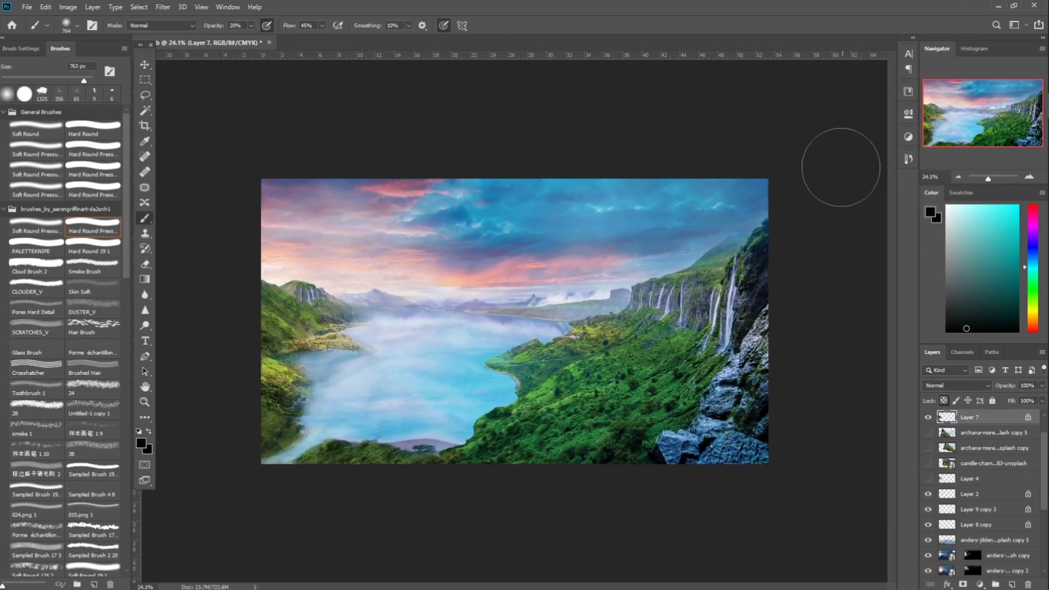
# - Select the Soft Light sky layer and erase it over the near beach with a 171 px eraser
pyautogui.press('v')
pyautogui.click(406, 458)
pyautogui.rightClick(406, 457)
pyautogui.click(464, 477)
pyautogui.press('e')
pyautogui.moveTo(371, 443); pyautogui.dragTo(460, 444)
pyautogui.scroll(-1, 525, 165)
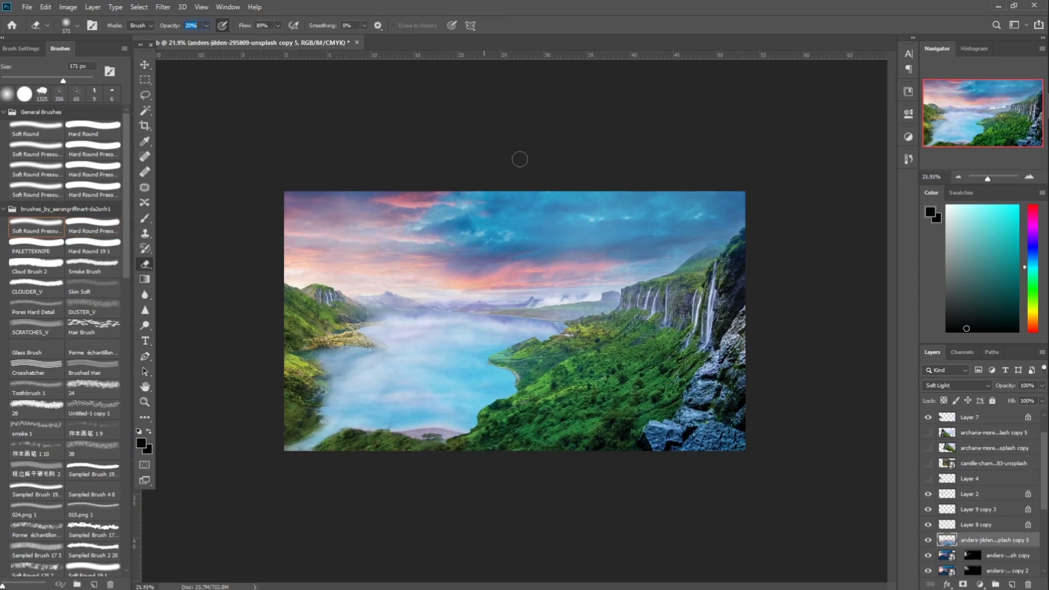
# - Lasso and delete vegetation from the archana-more copy 3 layer to reshape the near right shoreline, and clear the selection
pyautogui.press('v')
pyautogui.click(927, 448)
pyautogui.click(928, 447)
pyautogui.scroll(-4, 984, 479)
pyautogui.click(994, 494)
pyautogui.scroll(6, 511, 337)
pyautogui.press('l')
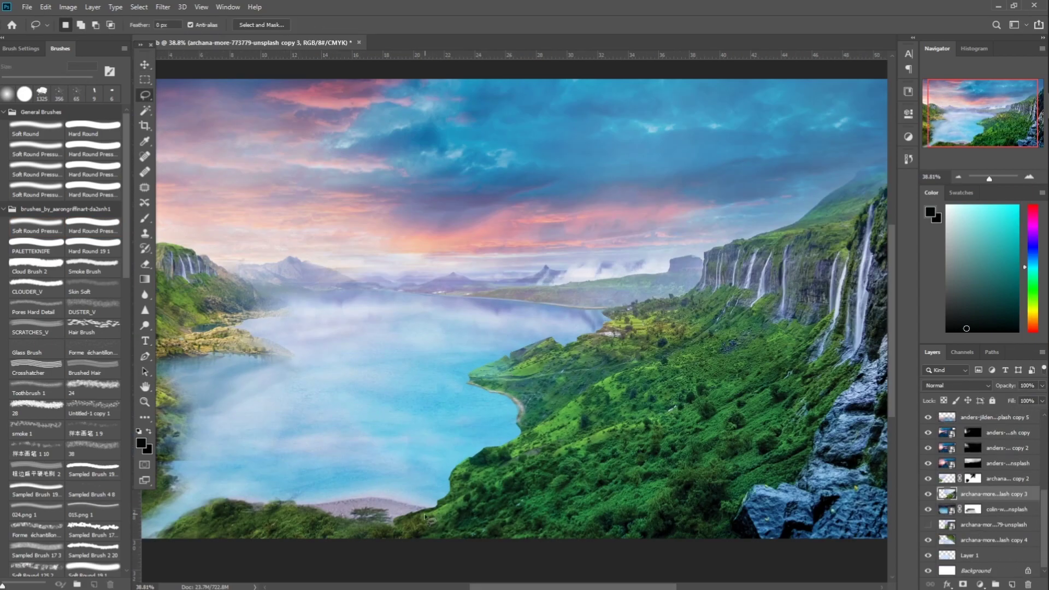
pyautogui.press('Delete')
pyautogui.scroll(-1, 519, 377)
pyautogui.moveTo(522, 474); pyautogui.dragTo(514, 481)
pyautogui.press('Delete')
pyautogui.hotkey('ctrl', 'd')
# - Sample the sand colour and paint a beach edge down the right bank at 53% brush opacity
pyautogui.scroll(6, 530, 437)
pyautogui.press('b')
pyautogui.keyDown('alt'); pyautogui.click(541, 295); pyautogui.keyUp('alt')
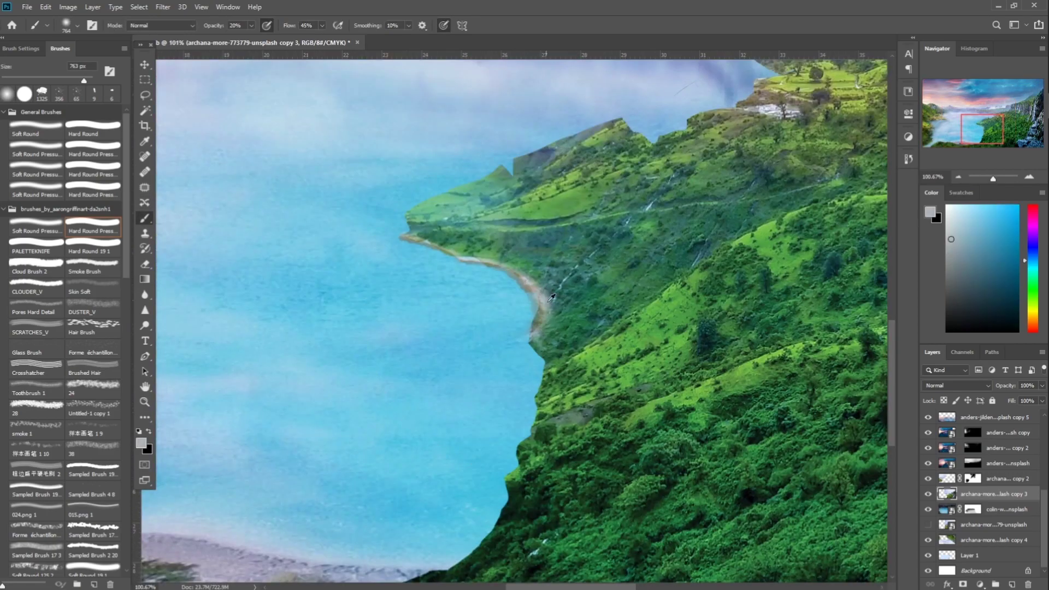
pyautogui.keyDown('alt'); pyautogui.click(541, 310); pyautogui.keyUp('alt')
pyautogui.press('5')
pyautogui.press('3')
pyautogui.moveTo(537, 328); pyautogui.dragTo(540, 407)
# - Sample a lighter sand tone and refine the right bank's beach edge with a 15 px sampled brush
pyautogui.press(']')
pyautogui.press(']')
pyautogui.press(']')
pyautogui.press(']')
pyautogui.press(']')
pyautogui.press('x')
pyautogui.press('x')
pyautogui.keyDown('alt'); pyautogui.click(534, 339); pyautogui.keyUp('alt')
pyautogui.press('[')
pyautogui.press('[')
pyautogui.press('[')
pyautogui.scroll(-3, 542, 357)
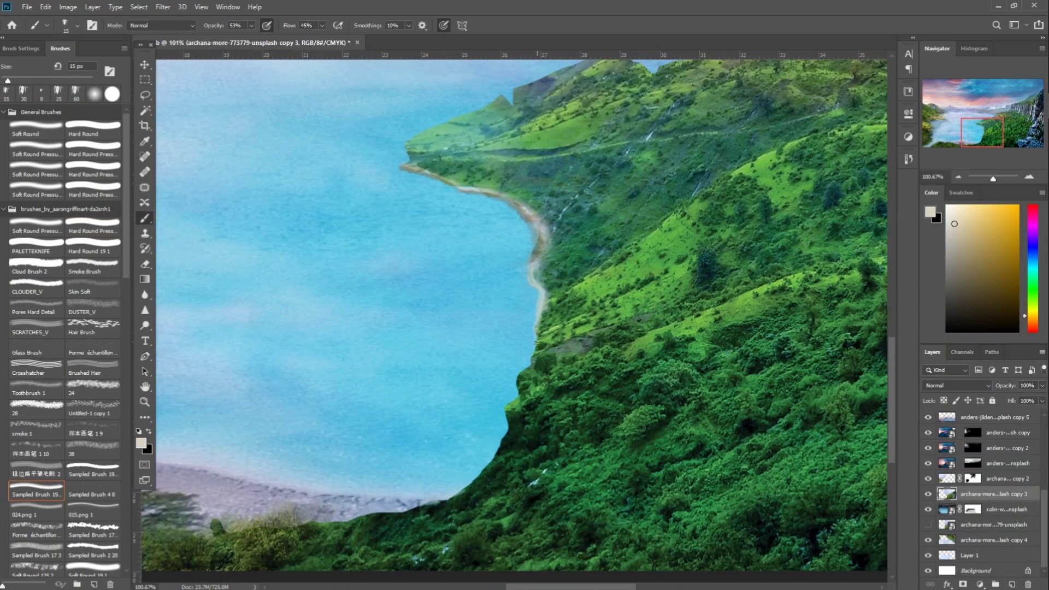
# - Paint sand along the near shore with a 35 px brush and refine the beach with the eraser and a 25 px brush
pyautogui.press(']')
pyautogui.press(']')
pyautogui.press(']')
pyautogui.press(']')
pyautogui.moveTo(392, 495); pyautogui.dragTo(533, 374)
pyautogui.hotkey('ctrl', '0')
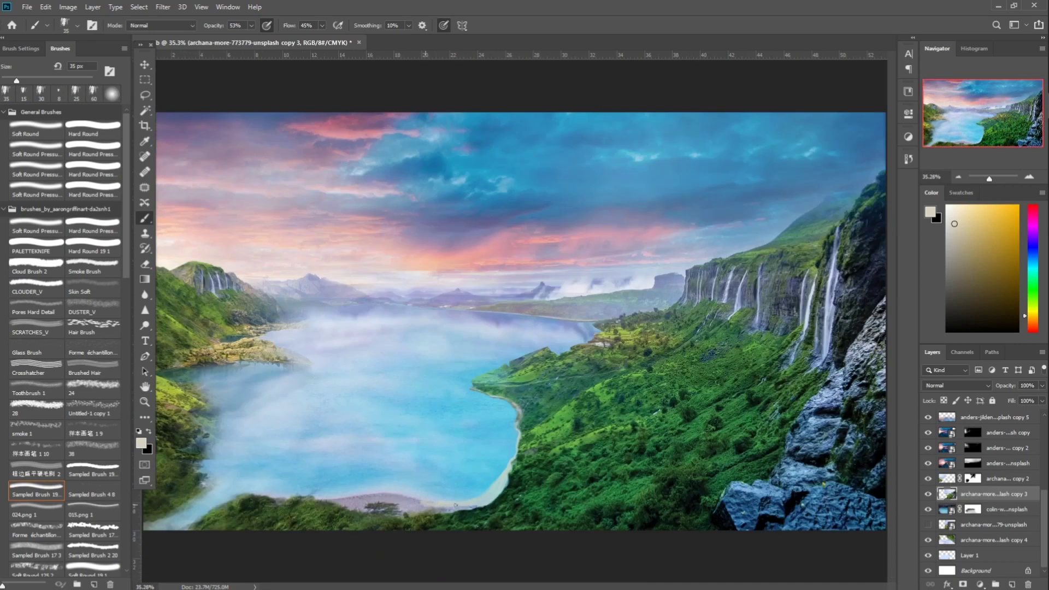
pyautogui.press('e')
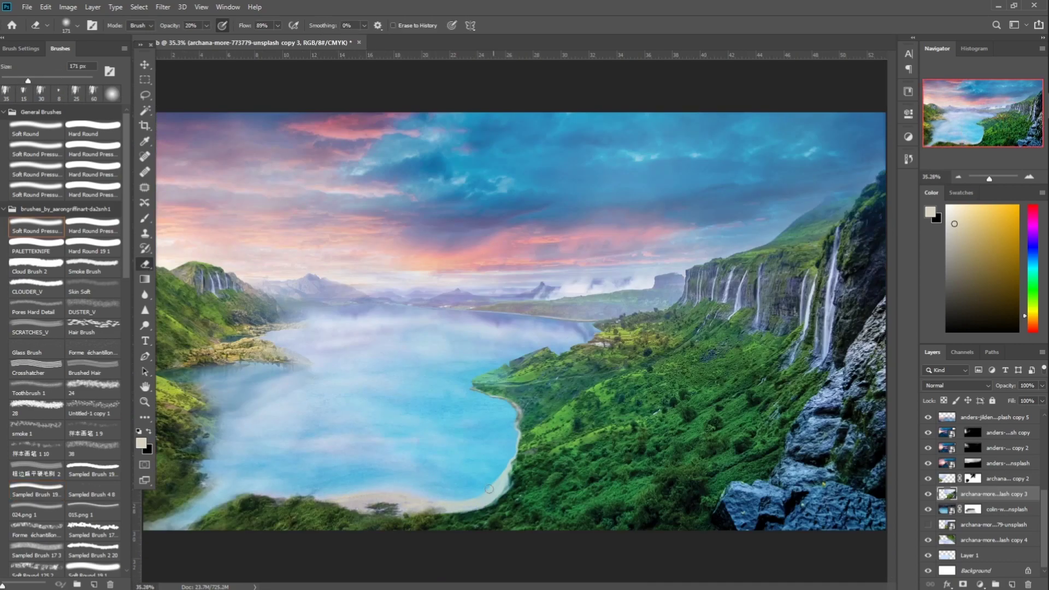
pyautogui.press('b')
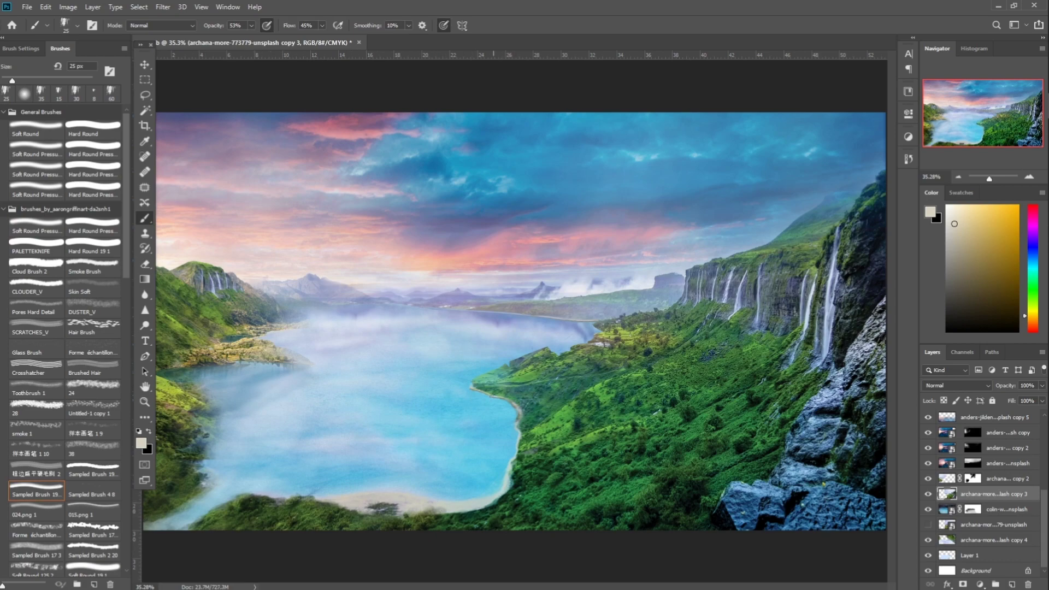
# - Lasso the translucent, jagged upper edge of the right headland on archana-more copy 4 and trim it away
pyautogui.scroll(-3, 474, 439)
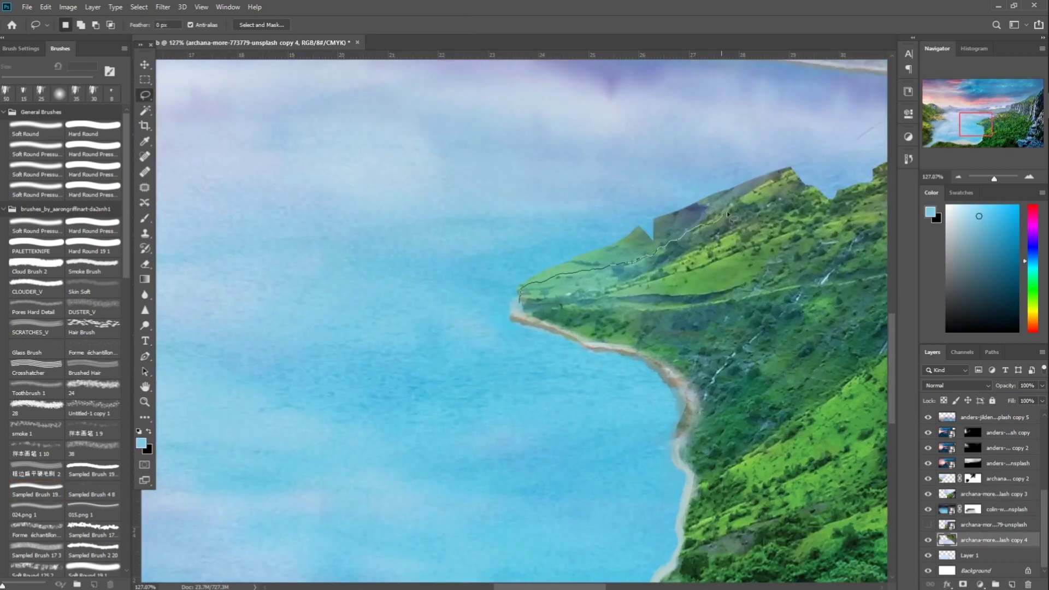
pyautogui.moveTo(731, 216); pyautogui.dragTo(819, 189)
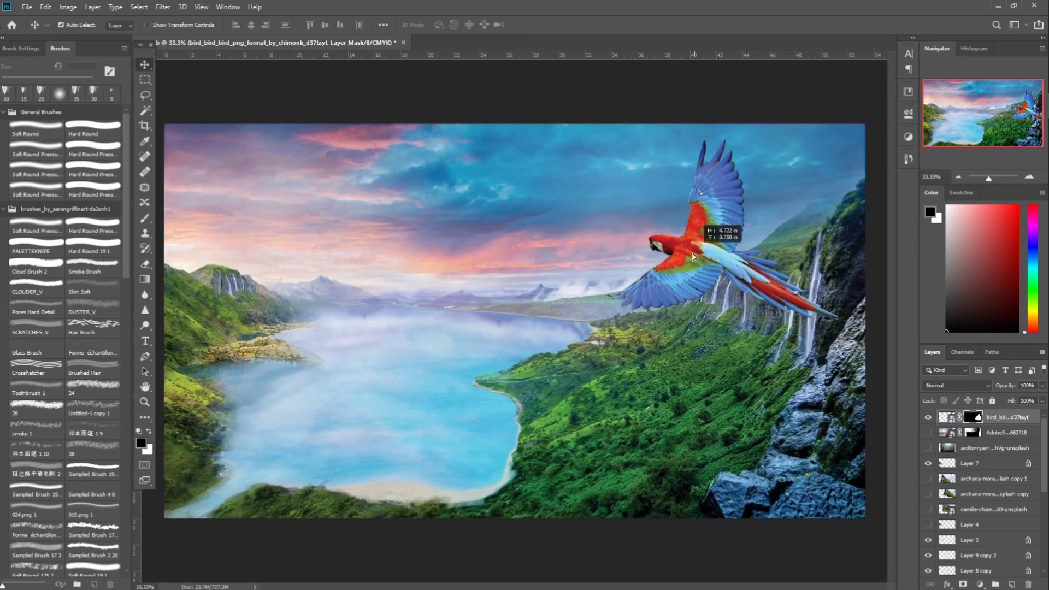
# - Move the flying parrot to the middle of the scene and transform it to about 129% width, 91% height and 5.4° rotation
pyautogui.moveTo(693, 254); pyautogui.dragTo(631, 320)
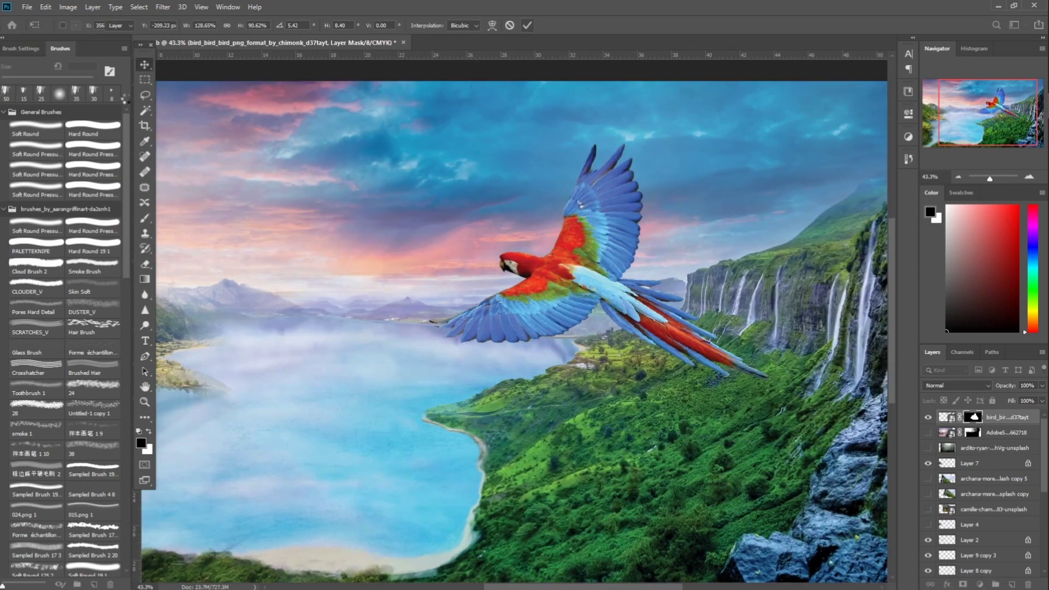
pyautogui.press('Return')
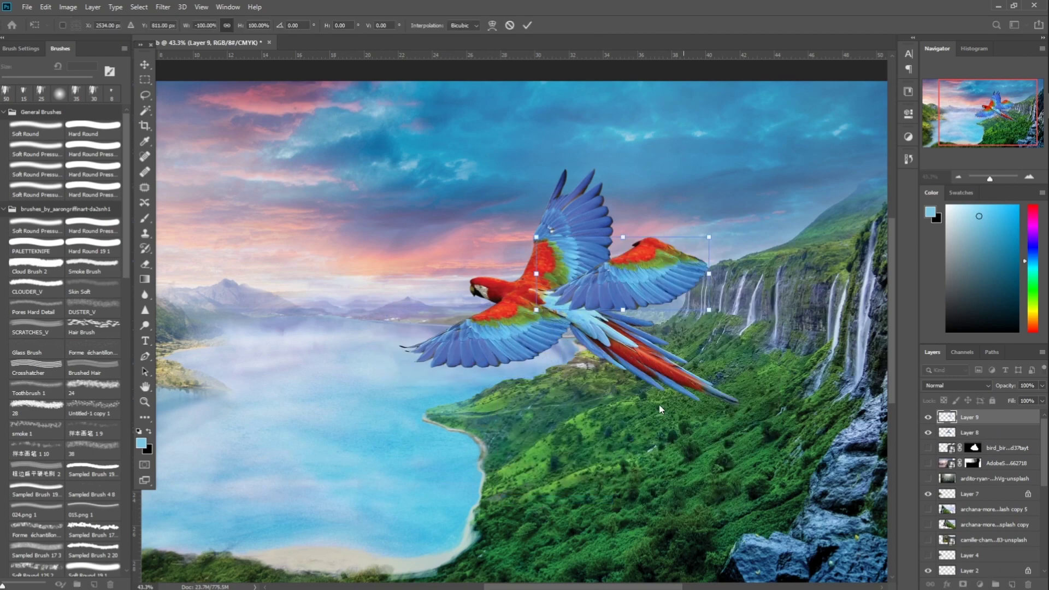
# - Skew and scale the duplicated wing on Layer 9 to about 124% width and 41% height against the raised wing, and merge it into the parrot
pyautogui.rightClick(677, 257)
pyautogui.click(650, 436)
pyautogui.moveTo(710, 274); pyautogui.dragTo(592, 147)
pyautogui.moveTo(543, 218); pyautogui.dragTo(522, 270)
pyautogui.moveTo(583, 170); pyautogui.dragTo(571, 233)
pyautogui.press('Return')
pyautogui.hotkey('ctrl', 't')
pyautogui.moveTo(527, 304); pyautogui.dragTo(514, 290)
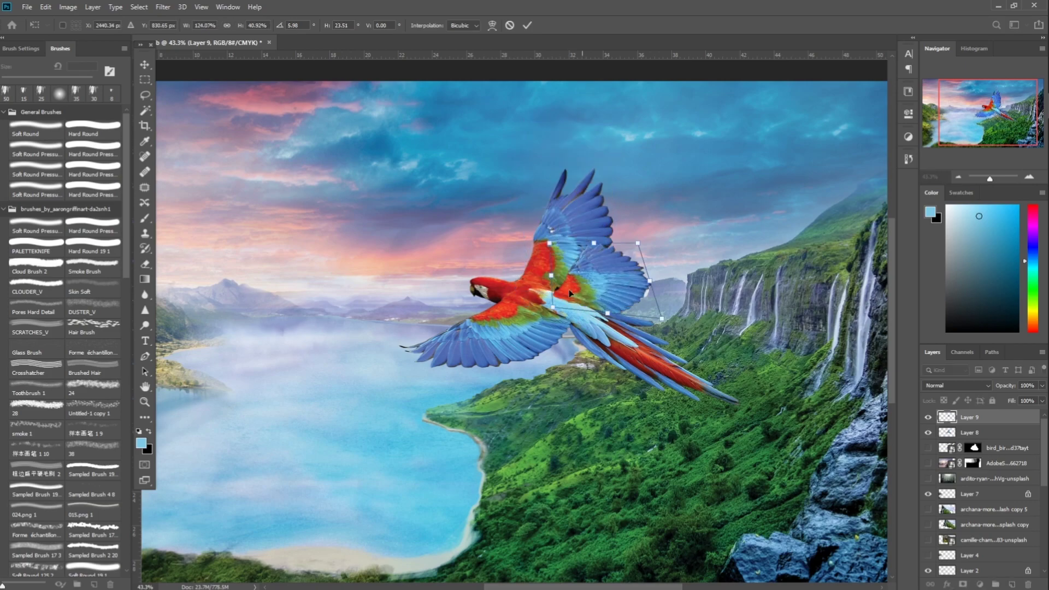
pyautogui.press('Return')
pyautogui.hotkey('ctrl', 'e')
# - Scale the merged parrot down in repeated transforms and place it over the distant shore beside the waterfall cliffs
pyautogui.scroll(-3, 561, 337)
pyautogui.hotkey('ctrl', 't')
pyautogui.moveTo(709, 247); pyautogui.dragTo(670, 255)
pyautogui.press('Return')
pyautogui.hotkey('ctrl', 'h')
pyautogui.moveTo(597, 305); pyautogui.dragTo(605, 281)
pyautogui.hotkey('ctrl', 't')
pyautogui.moveTo(685, 312); pyautogui.dragTo(680, 323)
pyautogui.moveTo(676, 240); pyautogui.dragTo(657, 264)
pyautogui.moveTo(538, 312); pyautogui.dragTo(543, 299)
pyautogui.press('Return')
pyautogui.hotkey('ctrl', 'h')
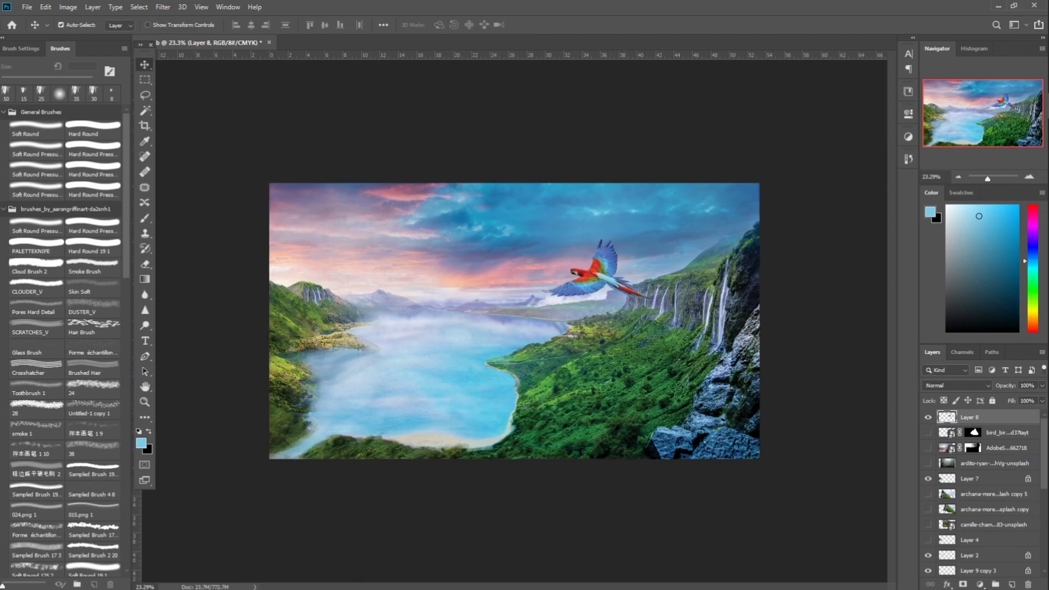
# - Stamp a small black bird flock above the distant mountains on a new layer with the 441 px S10914.jpeg brush, and raise Layer 8 above it
pyautogui.press('b')
pyautogui.hotkey('ctrl', 'shift', 'alt', 'n')
pyautogui.press('x')
pyautogui.click(385, 283)
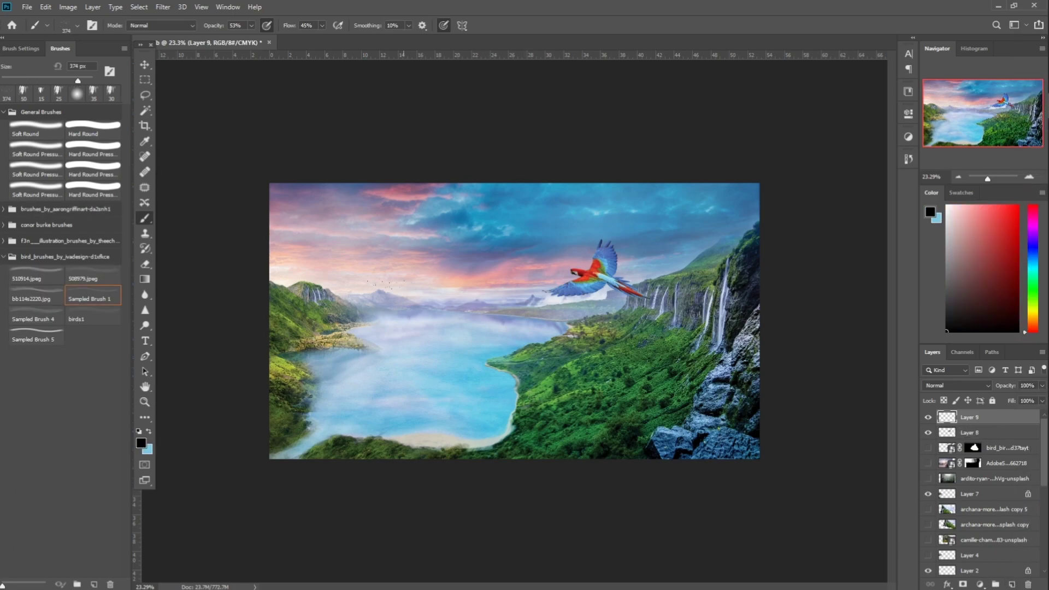
pyautogui.hotkey('ctrl', 'z')
pyautogui.click(973, 436)
pyautogui.hotkey('ctrl', ']')
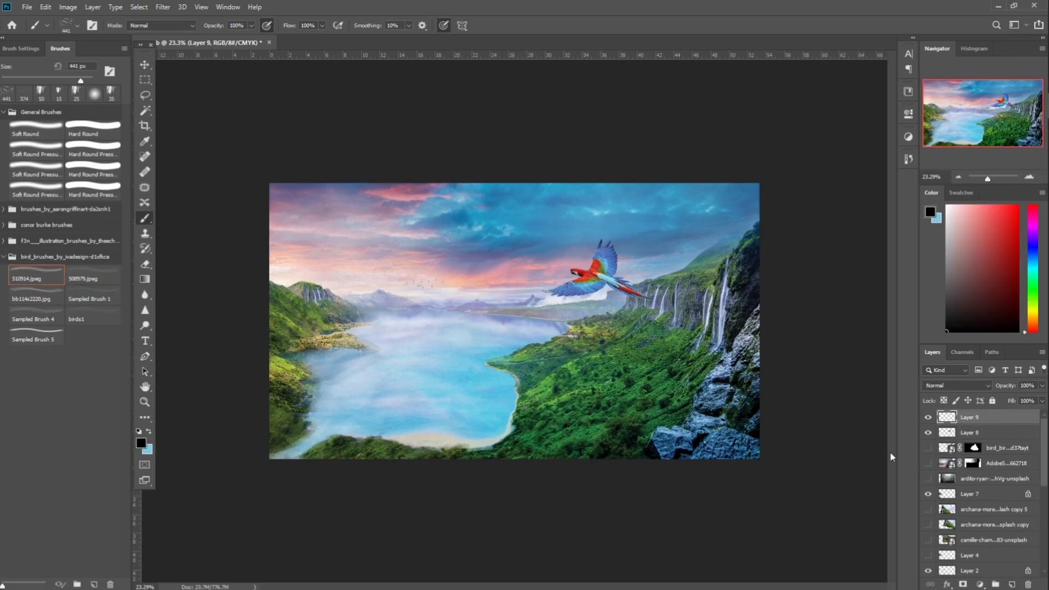
# - Delete the hidden source layers: the bird, Adobe Stock, ardito-ryan, archana-more copies, camille-cham and Layer 4
pyautogui.click(948, 449)
pyautogui.press('Delete')
pyautogui.click(928, 449)
pyautogui.press('Delete')
pyautogui.click(928, 448)
pyautogui.press('Delete')
pyautogui.click(949, 463)
pyautogui.press('Delete')
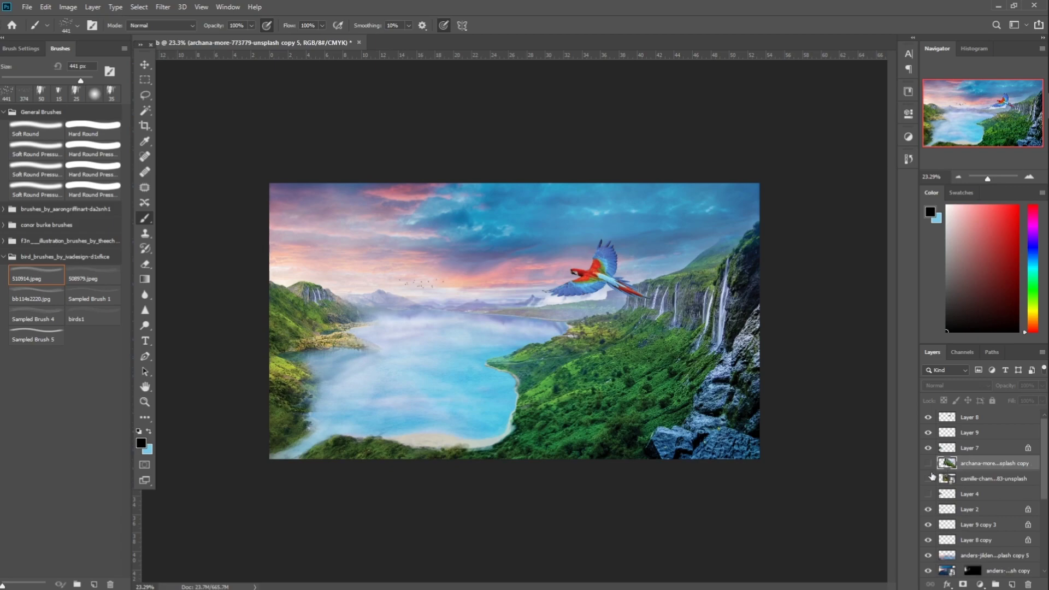
pyautogui.press('Delete')
pyautogui.press('Delete')
pyautogui.click(928, 464)
pyautogui.press('Delete')
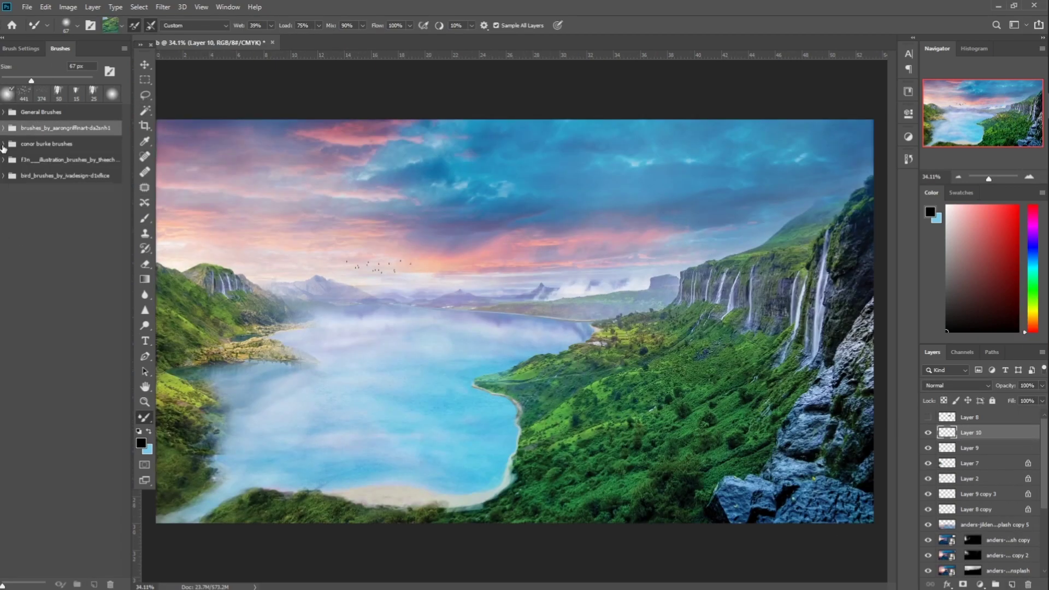
# - Paint a rough dark green arch rising from the lake on Layer 10 with the Mixer Brush at sizes from 19 to 100 px
pyautogui.moveTo(358, 396); pyautogui.dragTo(344, 297)
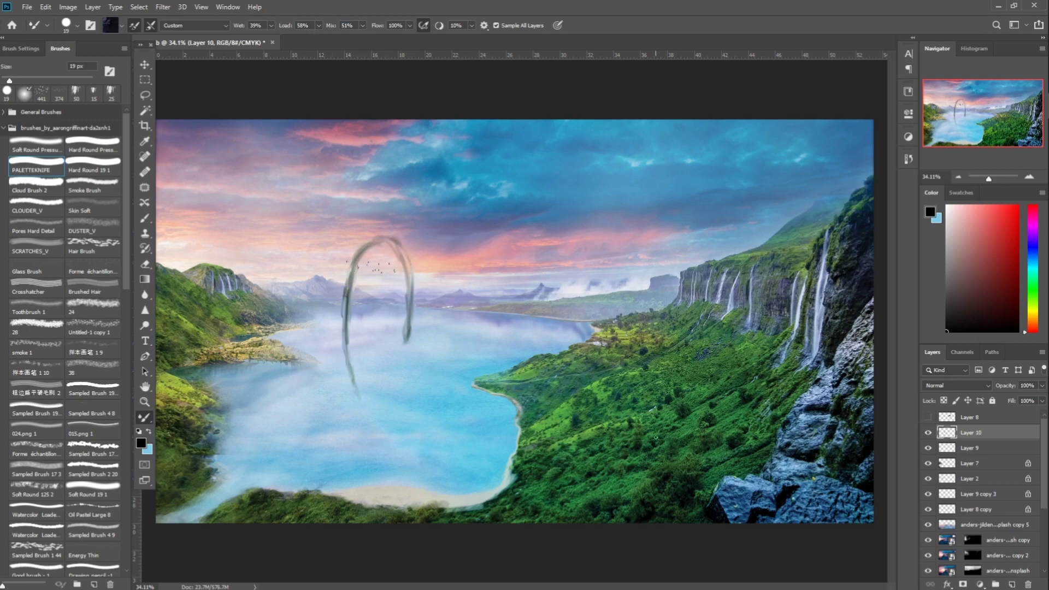
pyautogui.click(110, 25)
pyautogui.press('Escape')
pyautogui.click(122, 25)
pyautogui.click(134, 51)
pyautogui.click(134, 25)
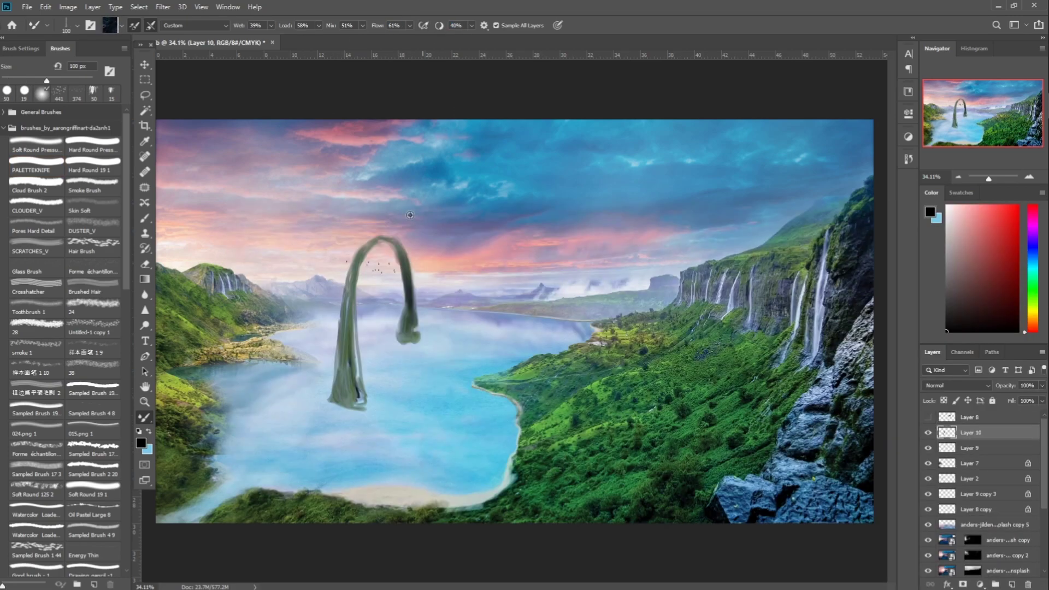
# - Trim the uneven edges of the painted arch's legs with polygonal lasso selections and deselect
pyautogui.scroll(5, 390, 229)
pyautogui.click(145, 96)
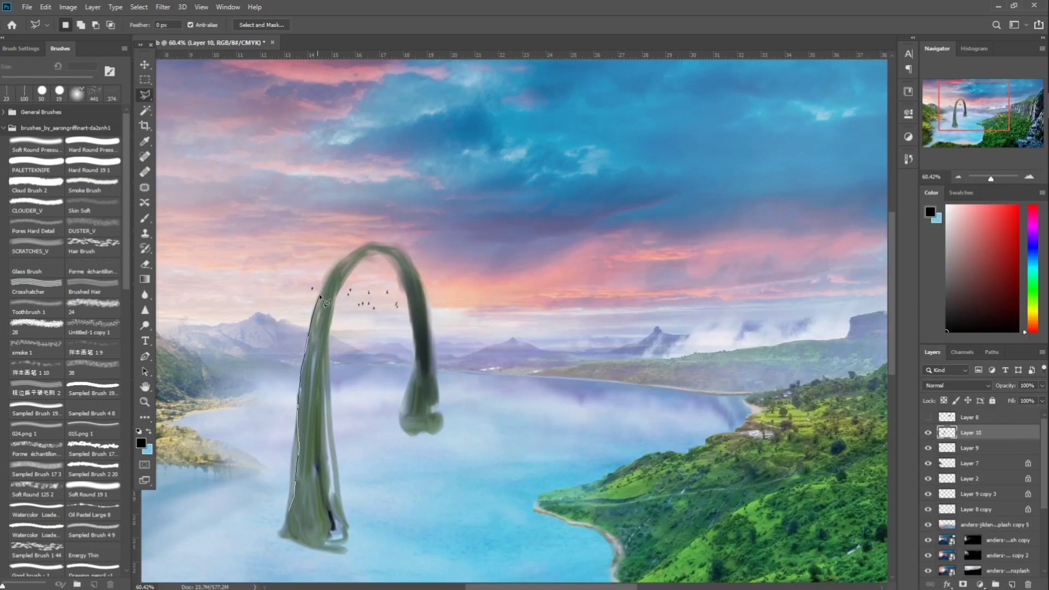
pyautogui.click(369, 243)
pyautogui.press('Delete')
pyautogui.hotkey('ctrl', 'd')
pyautogui.click(396, 267)
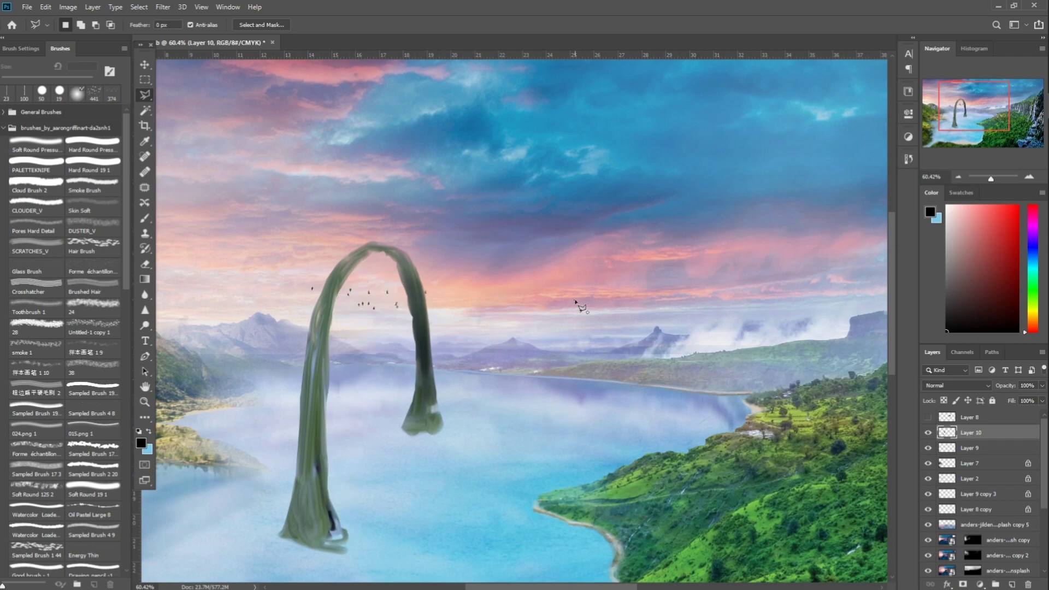
pyautogui.hotkey('ctrl', 'd')
# - Transform the painted arch so it stands larger over the lake, with its near leg brought forward
pyautogui.scroll(-10, 574, 273)
pyautogui.press('v')
pyautogui.hotkey('ctrl', 't')
pyautogui.moveTo(478, 241)
pyautogui.mouseDown()
pyautogui.moveTo(497, 253)
pyautogui.moveTo(486, 237)
pyautogui.mouseUp()
pyautogui.press('Escape')
pyautogui.hotkey('ctrl', 't')
pyautogui.rightClick(478, 292)
pyautogui.click(498, 361)
pyautogui.moveTo(482, 314); pyautogui.dragTo(417, 378)
pyautogui.moveTo(473, 288); pyautogui.dragTo(427, 273)
pyautogui.moveTo(417, 375); pyautogui.dragTo(403, 390)
pyautogui.click(528, 26)
# - Refine the arch's proportions and position over the lake with two further transforms
pyautogui.hotkey('ctrl', 't')
pyautogui.moveTo(474, 243); pyautogui.dragTo(440, 257)
pyautogui.press('Return')
pyautogui.hotkey('ctrl', 'h')
pyautogui.hotkey('ctrl', 't')
pyautogui.moveTo(476, 322); pyautogui.dragTo(478, 318)
pyautogui.press('Return')
pyautogui.scroll(5, 492, 327)
pyautogui.scroll(-5, 492, 328)
pyautogui.hotkey('ctrl', 'h')
# - Lasso a piece of cliff rock, copy it to a new layer and place it at the base of the arch's near leg
pyautogui.scroll(8, 586, 316)
pyautogui.press('s')
pyautogui.press('l')
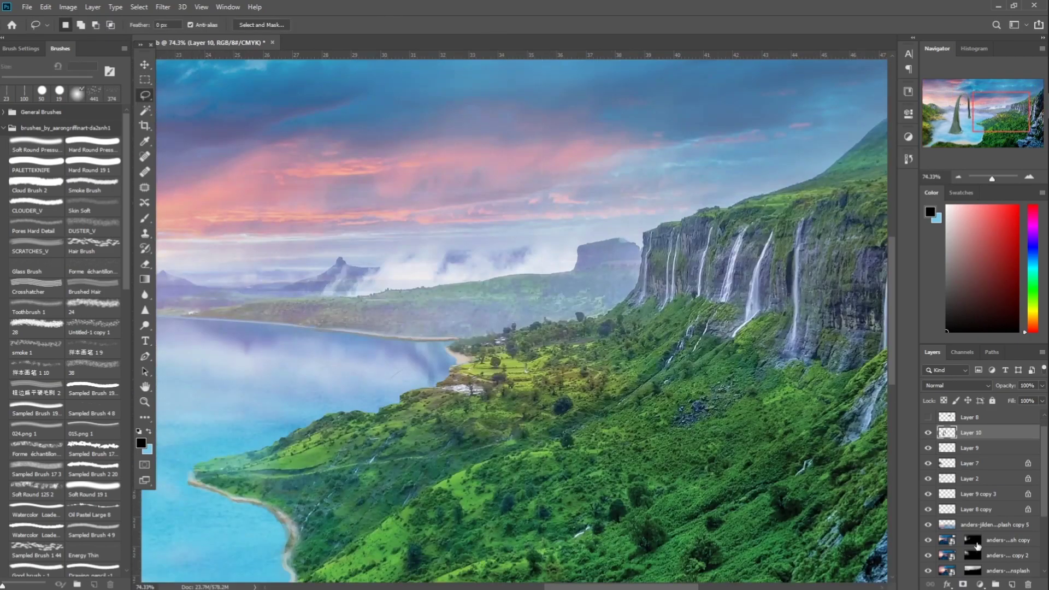
pyautogui.hotkey('ctrl', 'shift', 'alt', 'n')
pyautogui.hscroll(3, 653, 295)
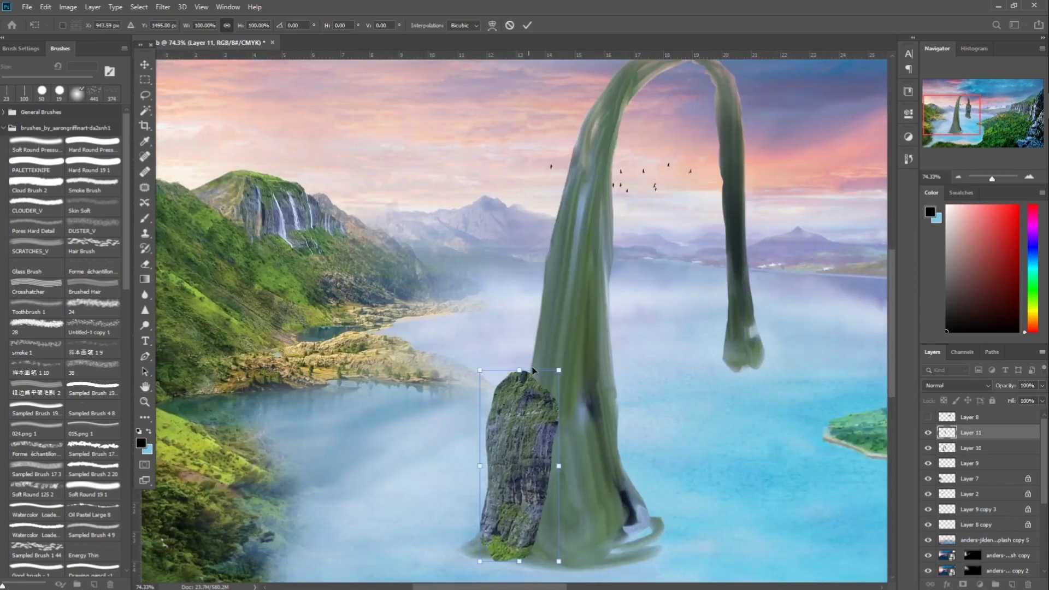
# - Duplicate the rock piece, stretch it to about 191% height, narrow it and fit it along the arch's near leg
pyautogui.hotkey('ctrl', 't')
pyautogui.moveTo(518, 375); pyautogui.dragTo(519, 195)
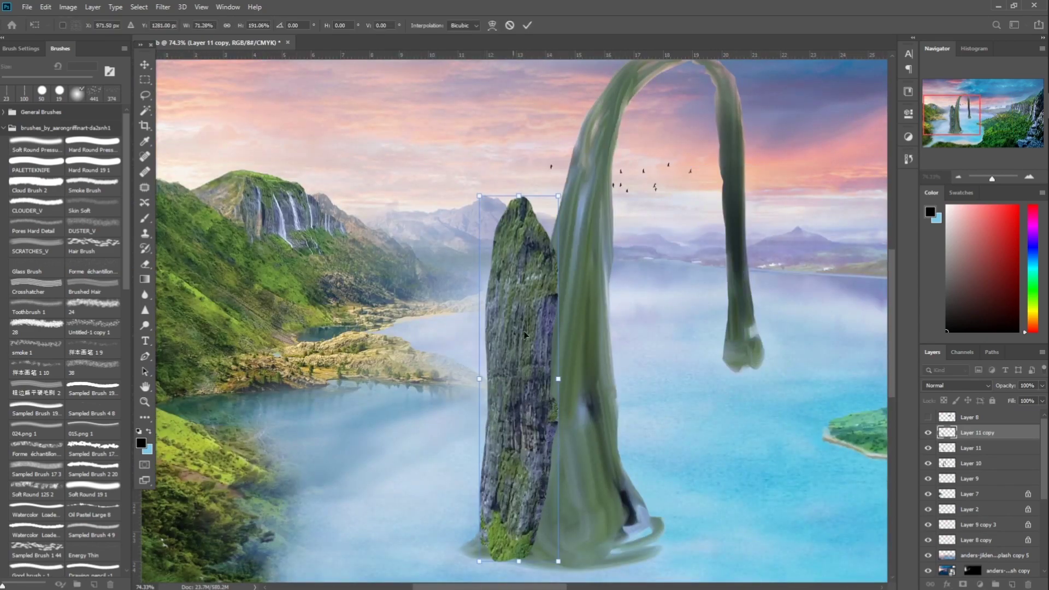
pyautogui.moveTo(479, 378); pyautogui.dragTo(504, 378)
pyautogui.moveTo(524, 377); pyautogui.dragTo(554, 271)
pyautogui.press('Return')
# - Blend the edge of the upper rock piece with a 150 px sampled-brush eraser at 20% opacity
pyautogui.press('b')
pyautogui.click(93, 389)
pyautogui.moveTo(519, 407); pyautogui.dragTo(552, 451)
pyautogui.hotkey('ctrl', 'z')
pyautogui.hotkey('ctrl', 'z')
pyautogui.press('e')
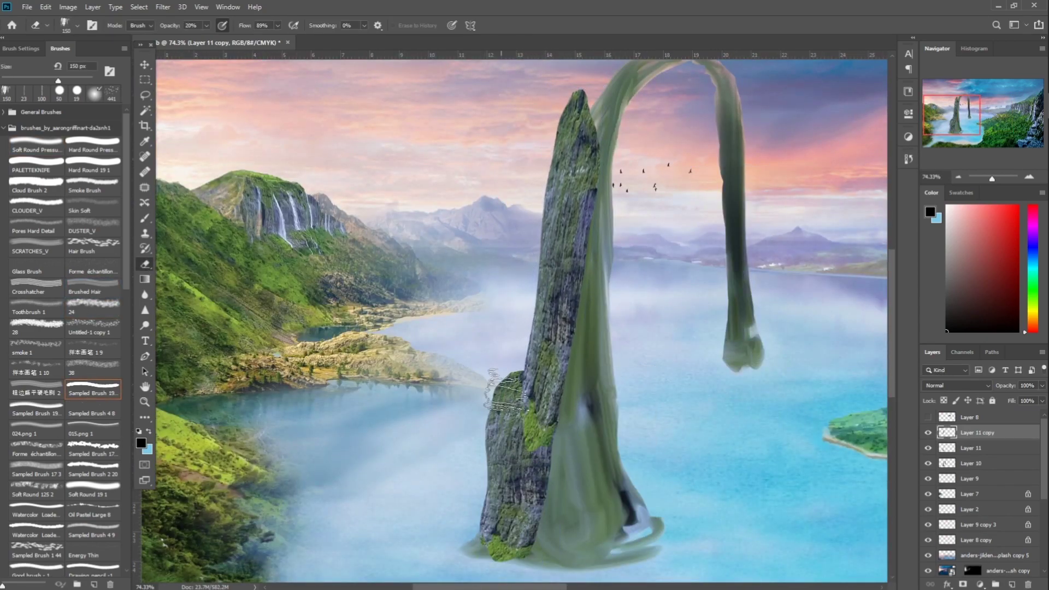
pyautogui.moveTo(561, 122); pyautogui.dragTo(541, 176)
# - Duplicate the lower rock piece beside the arch base and cover the leg with rock texture using a 25 px Clone Stamp
pyautogui.click(971, 448)
pyautogui.hotkey('ctrl', 'j')
pyautogui.hotkey('ctrl', 't')
pyautogui.moveTo(517, 470); pyautogui.dragTo(571, 470)
pyautogui.moveTo(572, 375)
pyautogui.mouseDown()
pyautogui.moveTo(573, 443)
pyautogui.moveTo(637, 492)
pyautogui.mouseUp()
pyautogui.moveTo(579, 500); pyautogui.dragTo(568, 470)
pyautogui.press('Escape')
pyautogui.press('s')
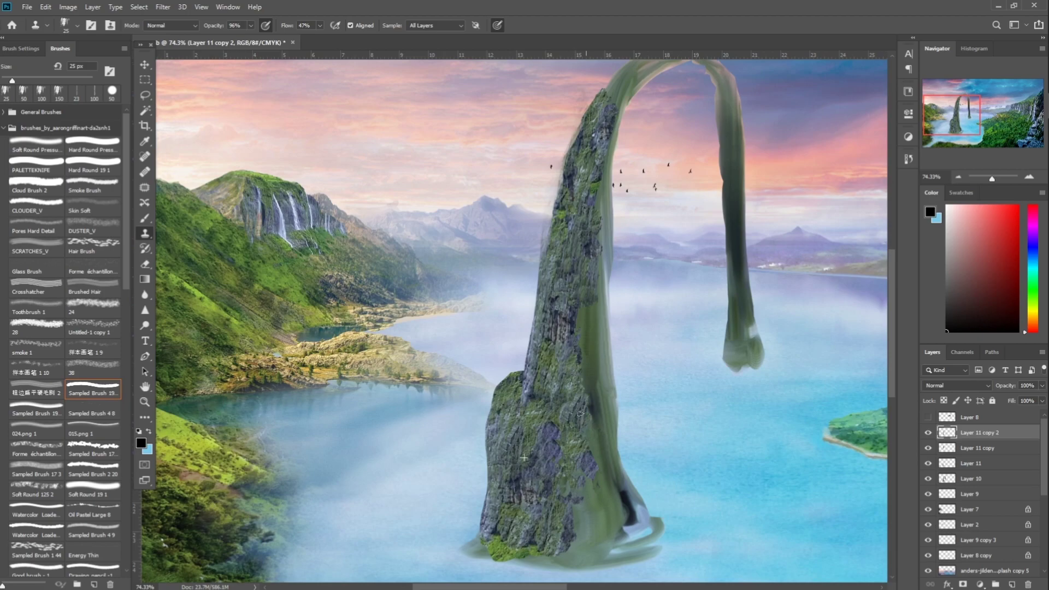
# - Delete the arch layers together with the rock pieces and the bird flock layer
pyautogui.scroll(-11, 597, 346)
pyautogui.click(928, 478)
pyautogui.keyDown('shift'); pyautogui.click(978, 494); pyautogui.keyUp('shift')
pyautogui.press('Delete')
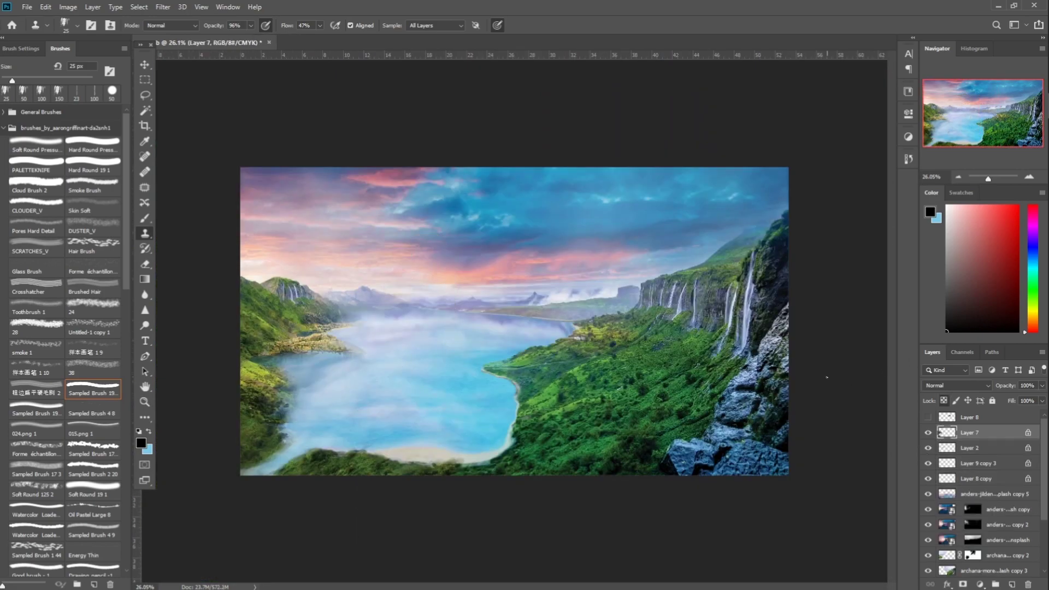
# - Add a new layer above Layer 7 and lasso a broad light-ray shape from the upper left sky across the lake to the cliffs
pyautogui.press('l')
pyautogui.click(1012, 584)
pyautogui.click(303, 285)
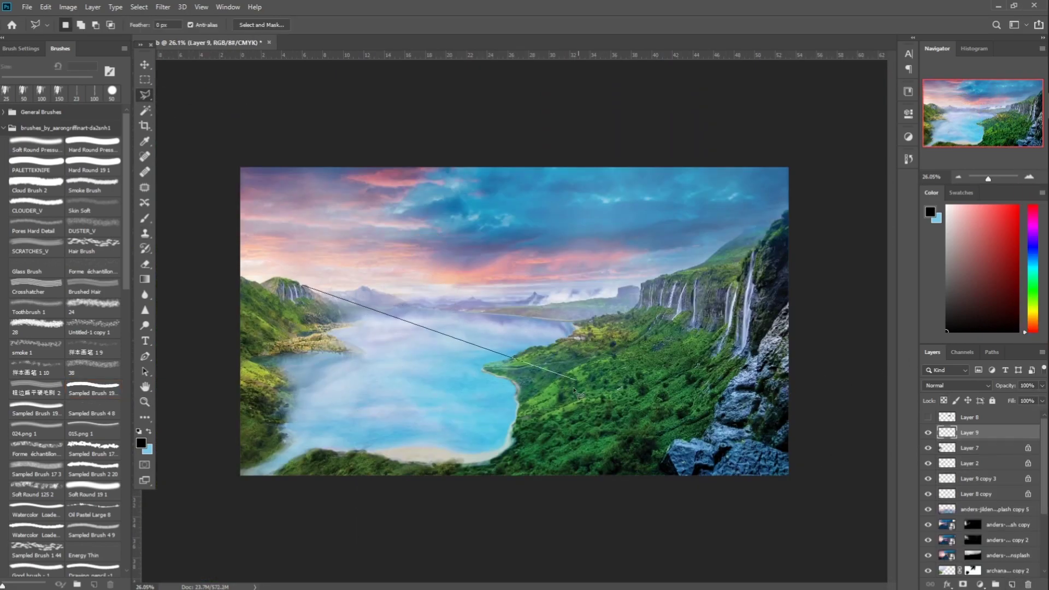
pyautogui.doubleClick(334, 297)
# - Paint a pale light ray inside the selection with a 787 px soft round brush at 17% opacity and 47% flow
pyautogui.press('b')
pyautogui.press('x')
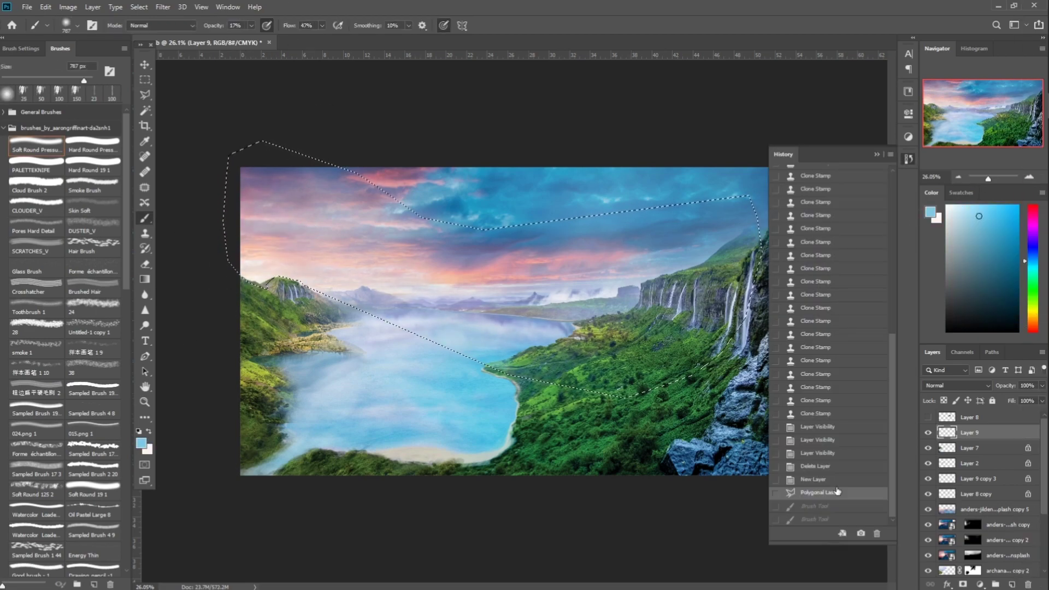
pyautogui.press('x')
pyautogui.press('1')
pyautogui.press('7')
pyautogui.hotkey('shift', '4')
pyautogui.hotkey('shift', '7')
pyautogui.moveTo(470, 284); pyautogui.dragTo(710, 262)
# - Lasso a second slanting ray shape across the lake and left hills and brush pale light into it
pyautogui.press('l')
pyautogui.click(293, 105)
pyautogui.click(528, 458)
pyautogui.doubleClick(214, 277)
pyautogui.press('b')
pyautogui.moveTo(299, 284); pyautogui.dragTo(252, 263)
# - Lasso a narrow ray from the left waterfall hill to the right bank and brush pale light into it
pyautogui.press('l')
pyautogui.click(668, 376)
pyautogui.doubleClick(274, 282)
pyautogui.press('b')
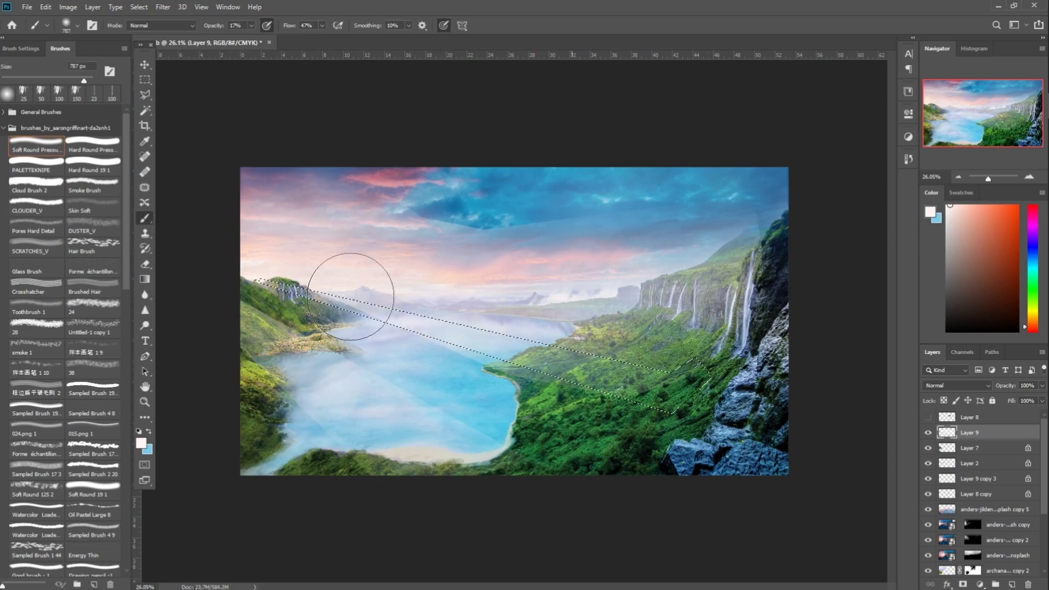
pyautogui.moveTo(678, 393); pyautogui.dragTo(492, 344)
# - Try another light ray from the upper left sky and roll the history back to before it
pyautogui.press('l')
pyautogui.click(230, 107)
pyautogui.click(908, 160)
pyautogui.click(792, 466)
pyautogui.click(786, 453)
# - Break up the hard ray edges over the left hills and lake with textured erasers at 46% opacity
pyautogui.press('e')
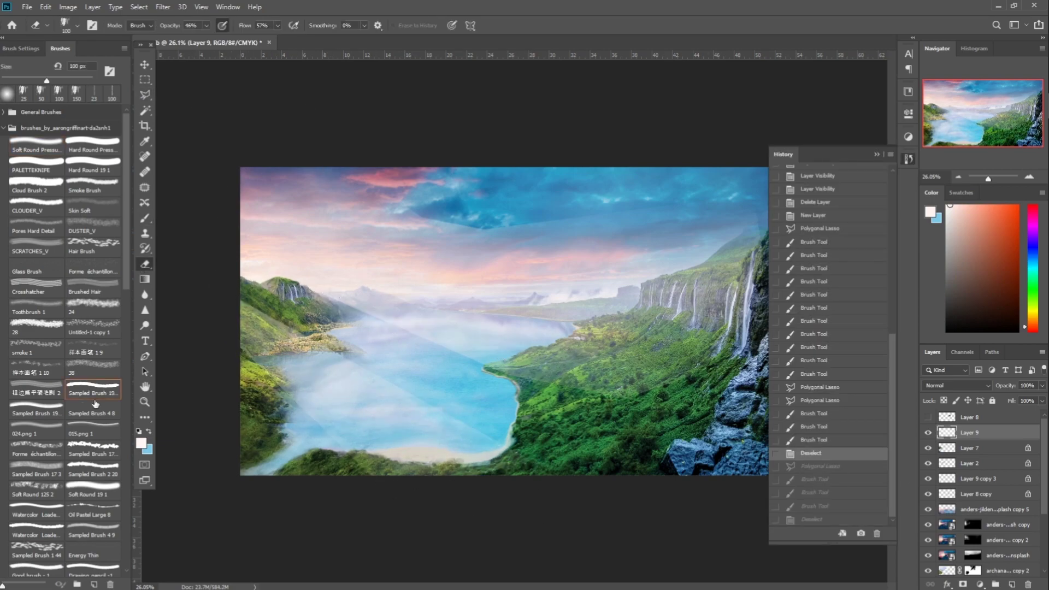
pyautogui.click(43, 433)
pyautogui.moveTo(350, 306); pyautogui.dragTo(289, 297)
pyautogui.moveTo(375, 317); pyautogui.dragTo(427, 344)
pyautogui.scroll(-2, 43, 497)
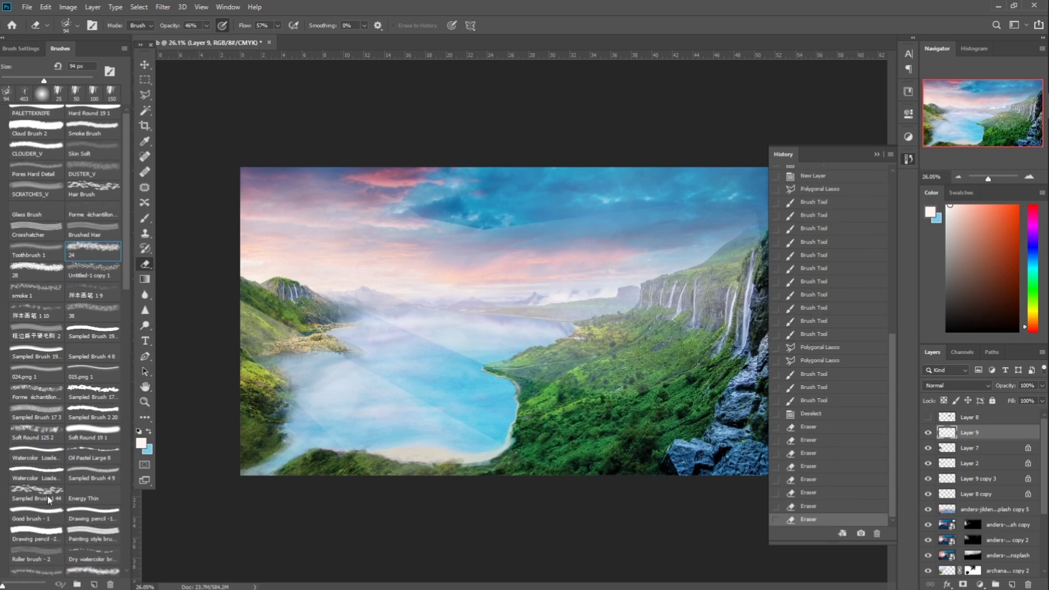
pyautogui.scroll(2, 42, 494)
pyautogui.click(40, 491)
pyautogui.moveTo(383, 377); pyautogui.dragTo(464, 426)
pyautogui.moveTo(262, 308); pyautogui.dragTo(312, 339)
# - Soften the remaining rays over the right cliffs and sky with a large flattened Soft Round eraser, up to 485 px
pyautogui.click(907, 160)
pyautogui.rightClick(727, 262)
pyautogui.click(301, 315)
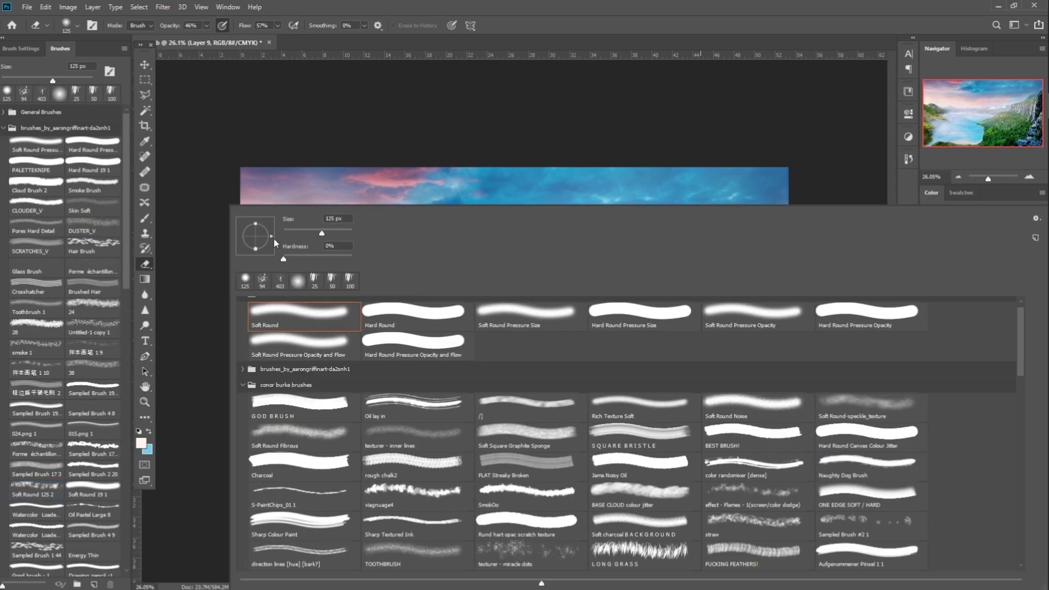
pyautogui.press('Return')
pyautogui.moveTo(696, 275); pyautogui.dragTo(759, 250)
pyautogui.moveTo(402, 235)
pyautogui.mouseDown()
pyautogui.moveTo(705, 235)
pyautogui.moveTo(252, 213)
pyautogui.mouseUp()
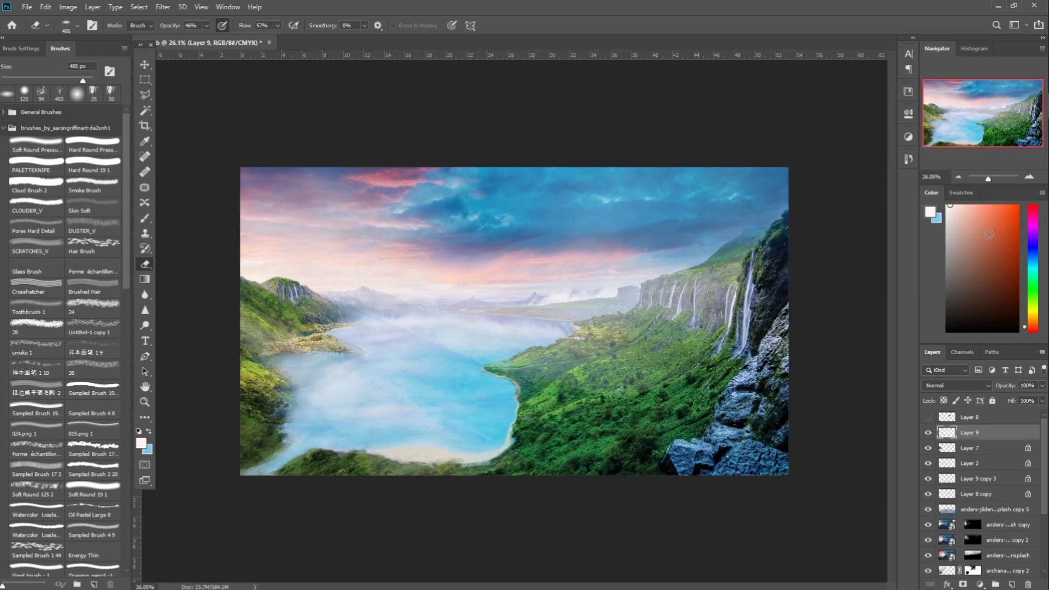
# - Add a Hue/Saturation adjustment above Layer 7, shift its slider down and invert its mask to black
pyautogui.click(970, 448)
pyautogui.click(908, 136)
pyautogui.click(796, 171)
pyautogui.moveTo(825, 230); pyautogui.dragTo(799, 229)
pyautogui.hotkey('ctrl', 'i')
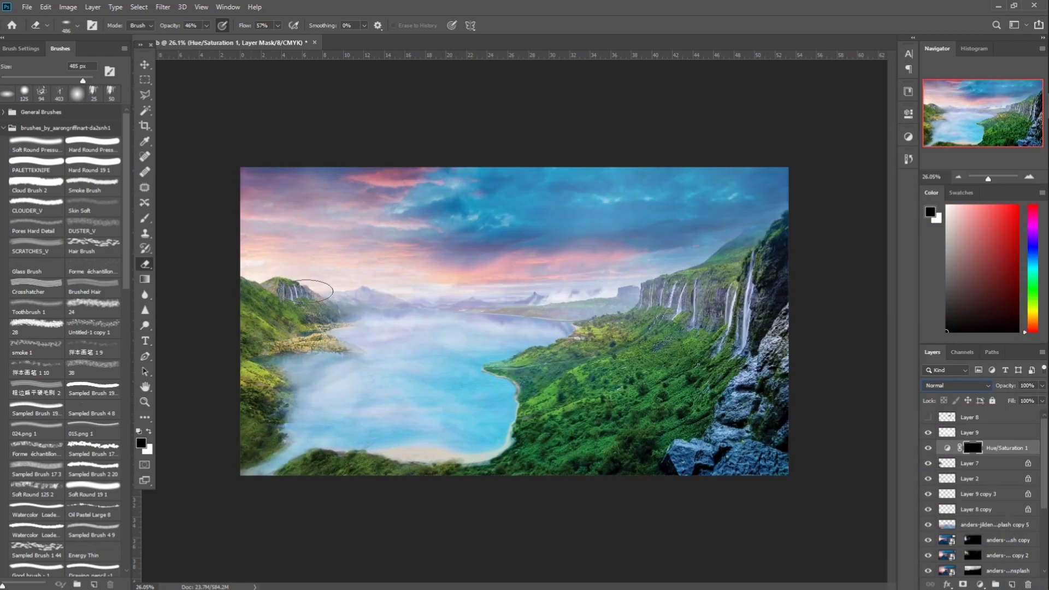
# - Try erasing into the Hue/Saturation mask over the left hills, lake and foreground at reduced opacity
pyautogui.moveTo(317, 309); pyautogui.dragTo(407, 355)
pyautogui.hotkey('ctrl', 'z')
pyautogui.moveTo(245, 25); pyautogui.dragTo(221, 25)
pyautogui.moveTo(173, 25); pyautogui.dragTo(162, 25)
pyautogui.moveTo(327, 309); pyautogui.dragTo(415, 357)
pyautogui.moveTo(350, 328)
pyautogui.mouseDown()
pyautogui.moveTo(470, 374)
pyautogui.moveTo(489, 434)
pyautogui.mouseUp()
pyautogui.press('[')
pyautogui.moveTo(273, 341); pyautogui.dragTo(421, 374)
pyautogui.moveTo(295, 391); pyautogui.dragTo(453, 443)
pyautogui.moveTo(263, 382); pyautogui.dragTo(470, 432)
pyautogui.hotkey('alt', 'BackSpace')
# - Lasso and fill the left hills and lake on the Hue/Saturation mask, and soften the mask edge with a blur
pyautogui.press('l')
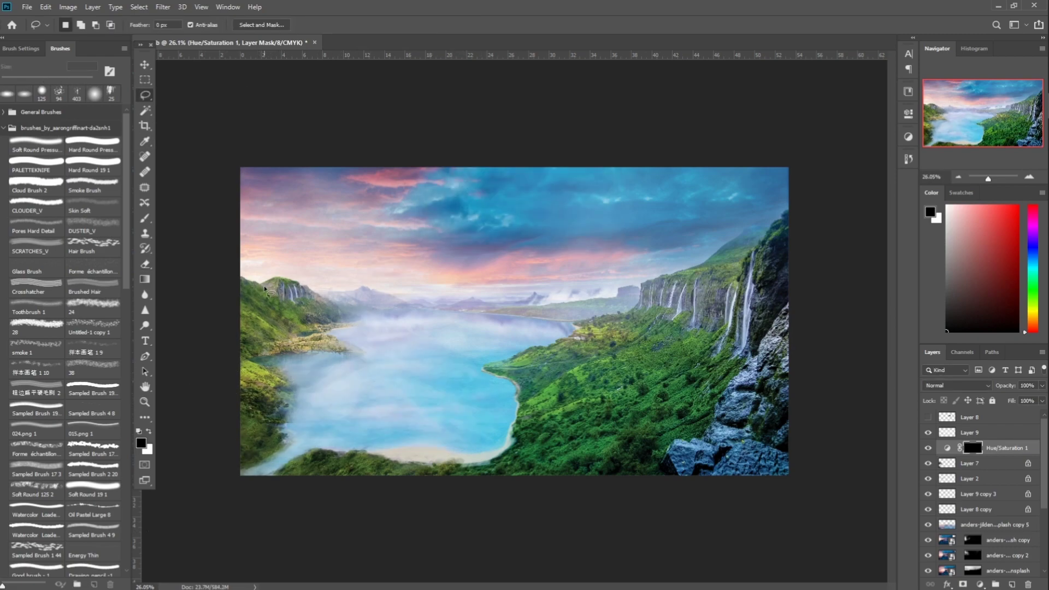
pyautogui.moveTo(241, 359); pyautogui.dragTo(248, 279)
pyautogui.hotkey('ctrl', 'BackSpace')
pyautogui.hotkey('ctrl', 'd')
pyautogui.click(163, 7)
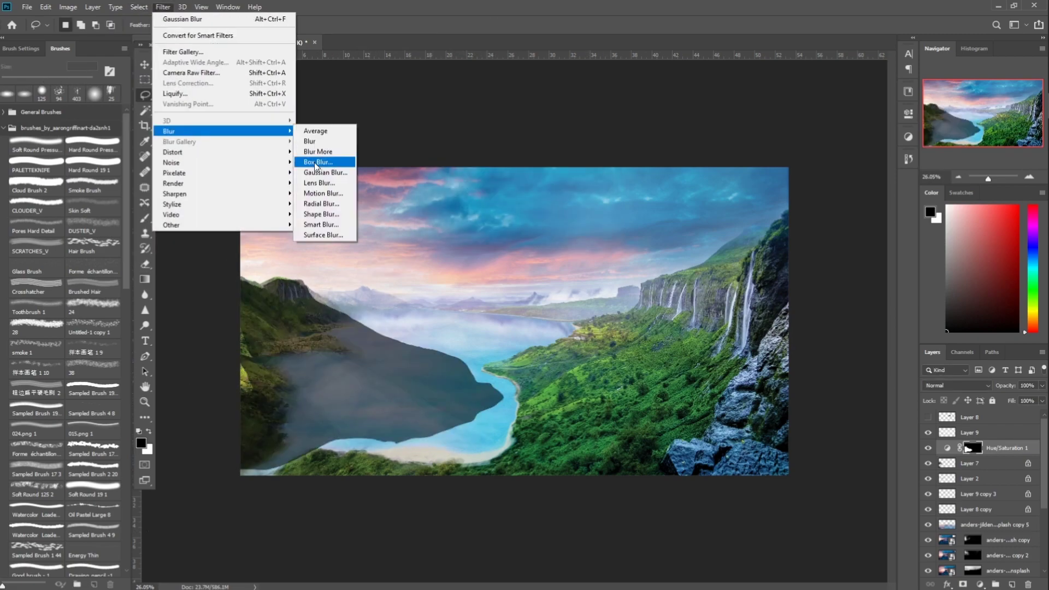
pyautogui.click(360, 188)
pyautogui.click(578, 146)
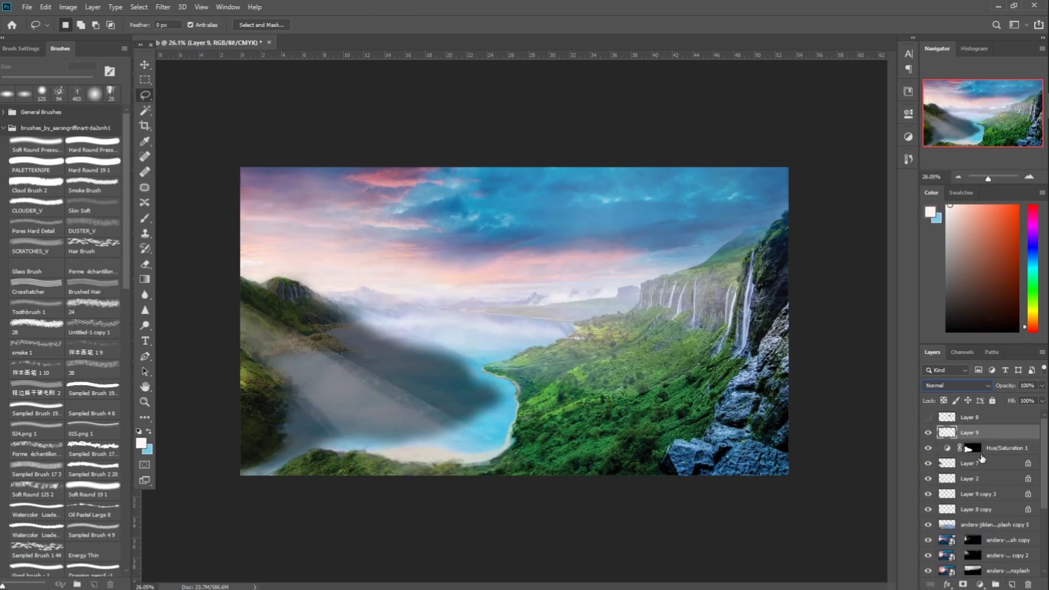
# - Replace the Hue/Saturation adjustment with a Curves adjustment above Layer 7, darkening it with a curve point at input 52, output 23
pyautogui.press('b')
pyautogui.press('x')
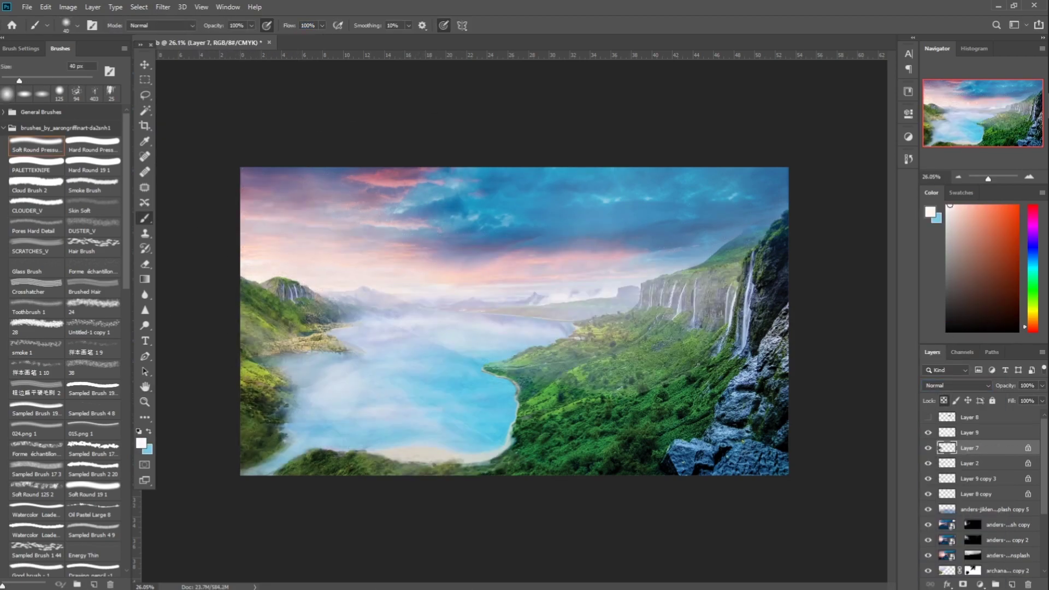
pyautogui.click(908, 114)
pyautogui.click(813, 157)
pyautogui.moveTo(830, 235); pyautogui.dragTo(817, 246)
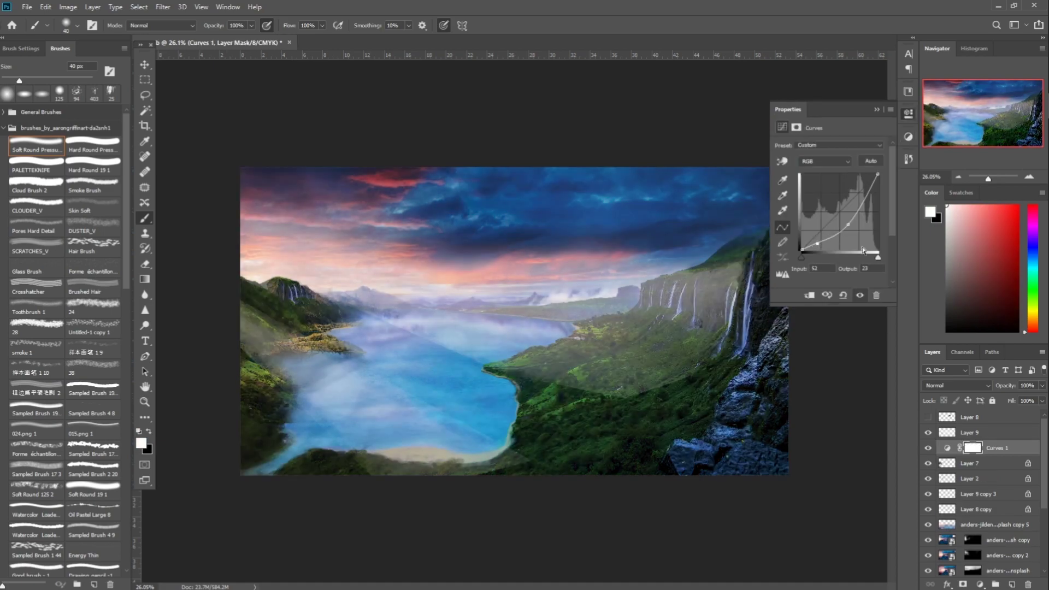
pyautogui.moveTo(885, 179); pyautogui.dragTo(880, 196)
# - Reapply the last Gaussian Blur to Layer 9 and return to the Curves mask
pyautogui.click(969, 433)
pyautogui.click(163, 7)
pyautogui.click(180, 18)
pyautogui.click(972, 448)
pyautogui.click(877, 110)
# - Mask the Curves darkening out of the sky, horizon and distant waterfalls with soft black strokes at reduced opacity
pyautogui.moveTo(355, 370); pyautogui.dragTo(381, 370)
pyautogui.press('x')
pyautogui.moveTo(311, 240); pyautogui.dragTo(241, 187)
pyautogui.moveTo(322, 218)
pyautogui.mouseDown()
pyautogui.moveTo(402, 262)
pyautogui.moveTo(568, 276)
pyautogui.mouseUp()
pyautogui.moveTo(214, 25); pyautogui.dragTo(189, 25)
pyautogui.moveTo(710, 295)
pyautogui.mouseDown()
pyautogui.moveTo(426, 207)
pyautogui.moveTo(765, 191)
pyautogui.mouseUp()
pyautogui.press('[')
pyautogui.press('[')
pyautogui.press('[')
pyautogui.press('[')
pyautogui.moveTo(721, 265); pyautogui.dragTo(674, 301)
pyautogui.moveTo(372, 328); pyautogui.dragTo(678, 333)
# - Paint black on the Curves mask over the right cliffs, green hillside, foreground shore and parts of the lake at 22% opacity
pyautogui.moveTo(757, 249); pyautogui.dragTo(749, 350)
pyautogui.moveTo(765, 339)
pyautogui.mouseDown()
pyautogui.moveTo(667, 437)
pyautogui.moveTo(683, 453)
pyautogui.mouseUp()
pyautogui.moveTo(634, 377); pyautogui.dragTo(577, 453)
pyautogui.moveTo(377, 471); pyautogui.dragTo(568, 468)
pyautogui.moveTo(464, 437); pyautogui.dragTo(256, 311)
pyautogui.moveTo(273, 349); pyautogui.dragTo(459, 442)
pyautogui.press('x')
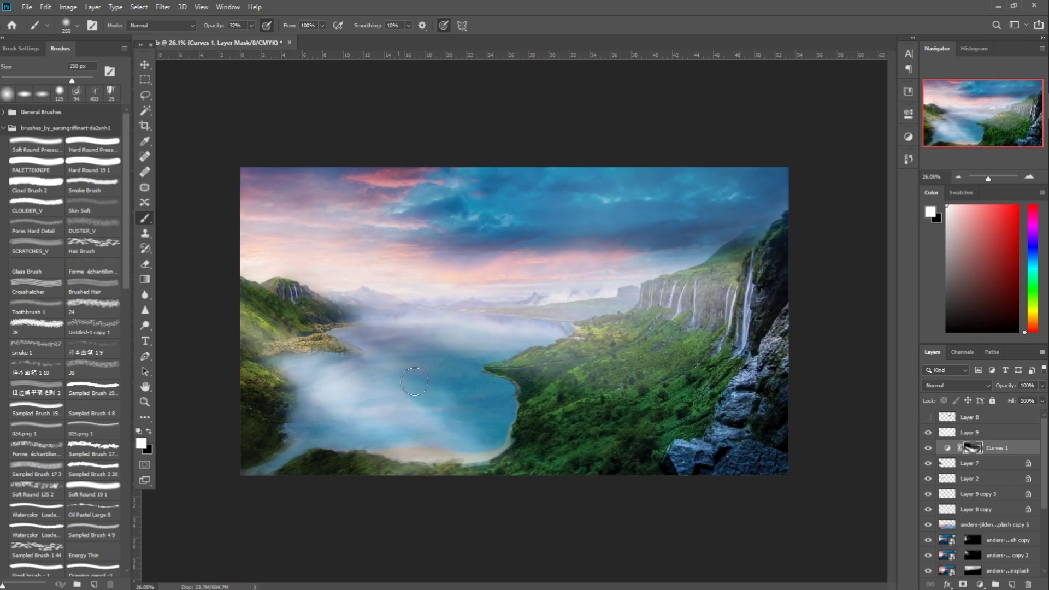
# - Refine the Curves mask over the lake and its shore with alternating white and black strokes, enlarging the brush to 1100 px
pyautogui.moveTo(349, 374); pyautogui.dragTo(438, 416)
pyautogui.press('x')
pyautogui.press('[')
pyautogui.moveTo(568, 432); pyautogui.dragTo(523, 365)
pyautogui.press('x')
pyautogui.press(']')
pyautogui.press(']')
pyautogui.press(']')
pyautogui.press(']')
pyautogui.press(']')
pyautogui.press(']')
pyautogui.press(']')
pyautogui.press(']')
pyautogui.press(']')
pyautogui.moveTo(538, 437); pyautogui.dragTo(392, 377)
pyautogui.press('x')
# - Hide Layer 9, paint black on the Curves mask over the green hillside and set the brush opacity to 100%
pyautogui.scroll(-3, 392, 377)
pyautogui.click(928, 433)
pyautogui.moveTo(631, 364); pyautogui.dragTo(625, 322)
pyautogui.moveTo(220, 25); pyautogui.dragTo(230, 31)
pyautogui.write('100')
pyautogui.press('Return')
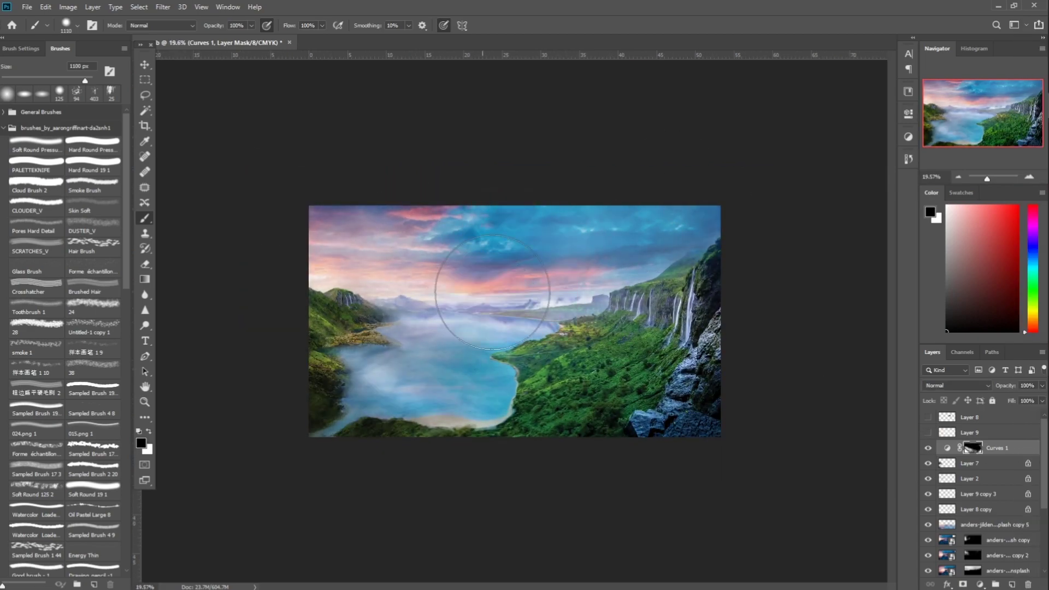
# - Try clipping the Curves adjustment to Layer 7 while keeping Layer 9 unclipped
pyautogui.keyDown('alt'); pyautogui.click(976, 453); pyautogui.keyUp('alt')
pyautogui.keyDown('alt'); pyautogui.click(974, 440); pyautogui.keyUp('alt')
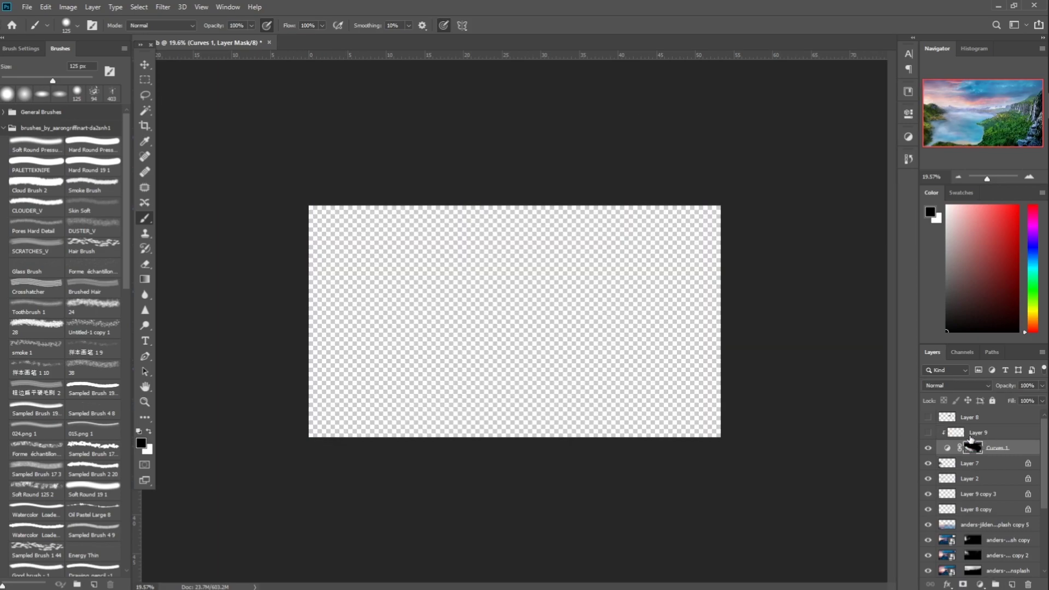
pyautogui.keyDown('alt'); pyautogui.click(974, 455); pyautogui.keyUp('alt')
pyautogui.click(982, 435)
pyautogui.keyDown('alt'); pyautogui.click(982, 440); pyautogui.keyUp('alt')
# - Outline the upper-left sky with the Magnetic Lasso and paint white on the Curves mask over the left hills with a 200 px brush
pyautogui.press('l')
pyautogui.hotkey('ctrl', '+')
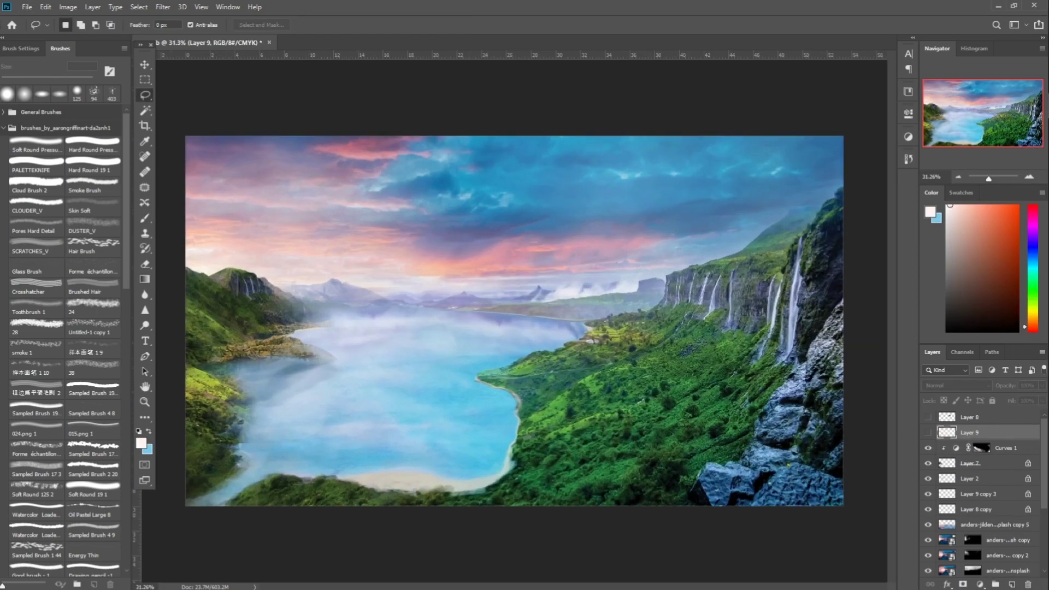
pyautogui.press('Escape')
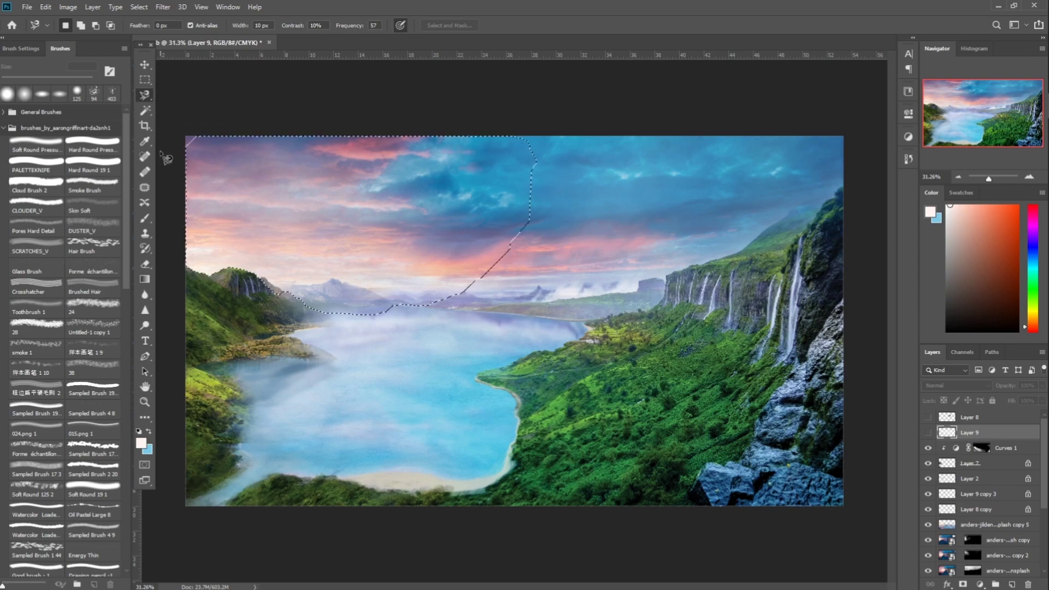
pyautogui.hotkey('alt', '[')
pyautogui.press('d')
pyautogui.press('b')
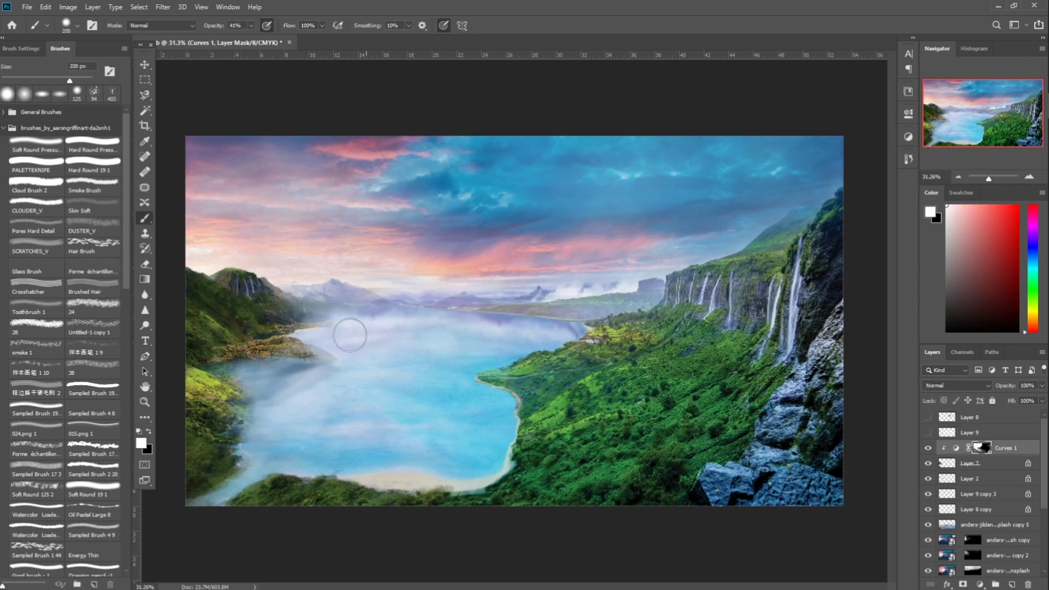
pyautogui.moveTo(198, 382)
pyautogui.mouseDown()
pyautogui.moveTo(206, 478)
pyautogui.moveTo(300, 397)
pyautogui.mouseUp()
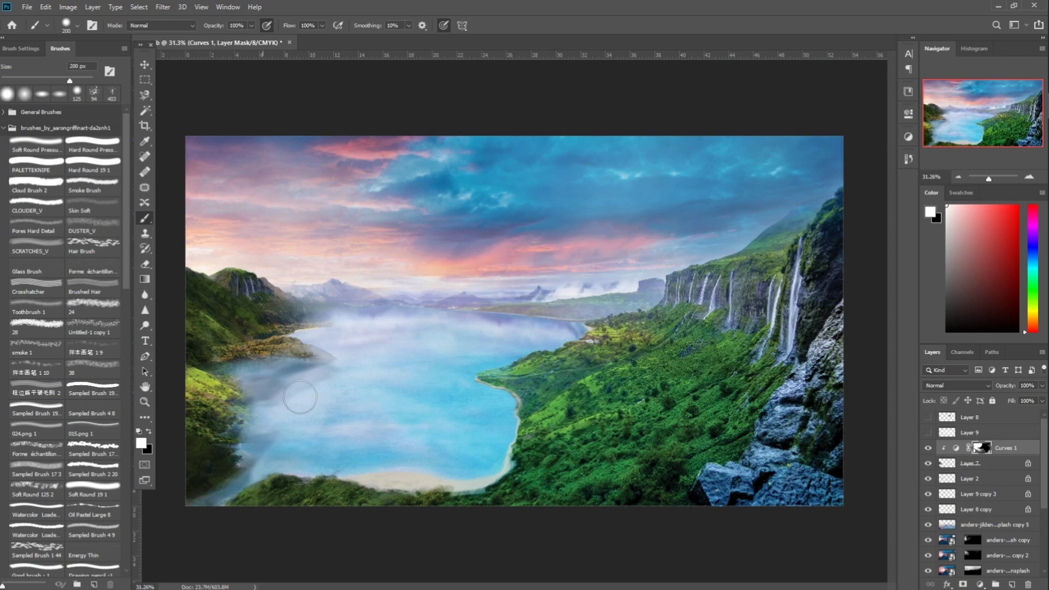
# - Unclip the Curves adjustment and fill a Magnetic Lasso selection of the sky above the ridge line with black on its mask
pyautogui.keyDown('alt'); pyautogui.click(1014, 451); pyautogui.keyUp('alt')
pyautogui.press('l')
pyautogui.click(187, 269)
pyautogui.hotkey('alt', 'BackSpace')
pyautogui.press('x')
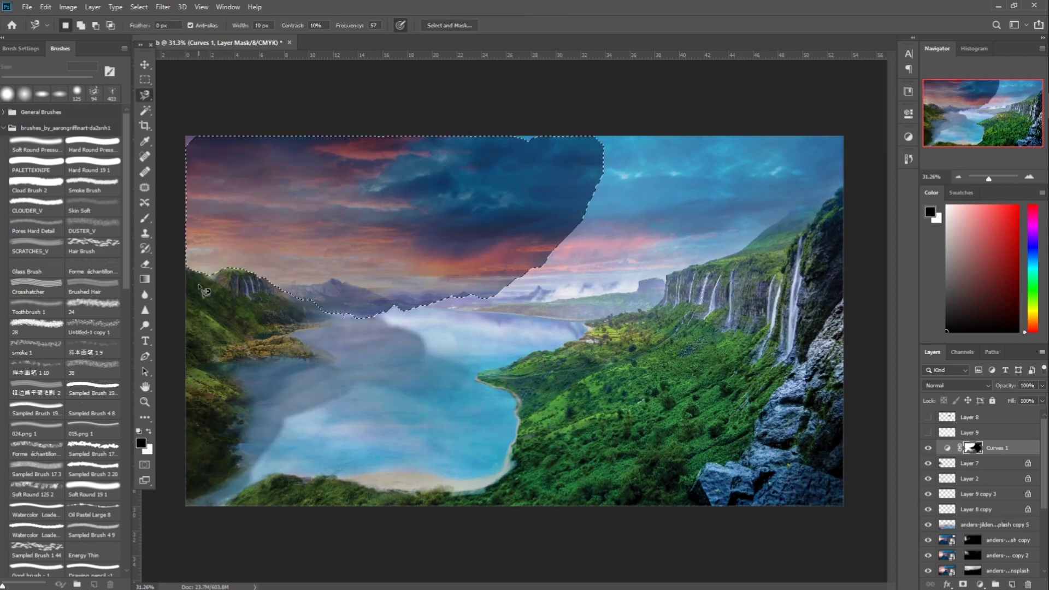
pyautogui.hotkey('alt', 'BackSpace')
pyautogui.hotkey('ctrl', 'd')
pyautogui.press('x')
# - Blend the darkening across the lake with white strokes on the Curves mask at 24% opacity
pyautogui.click(145, 219)
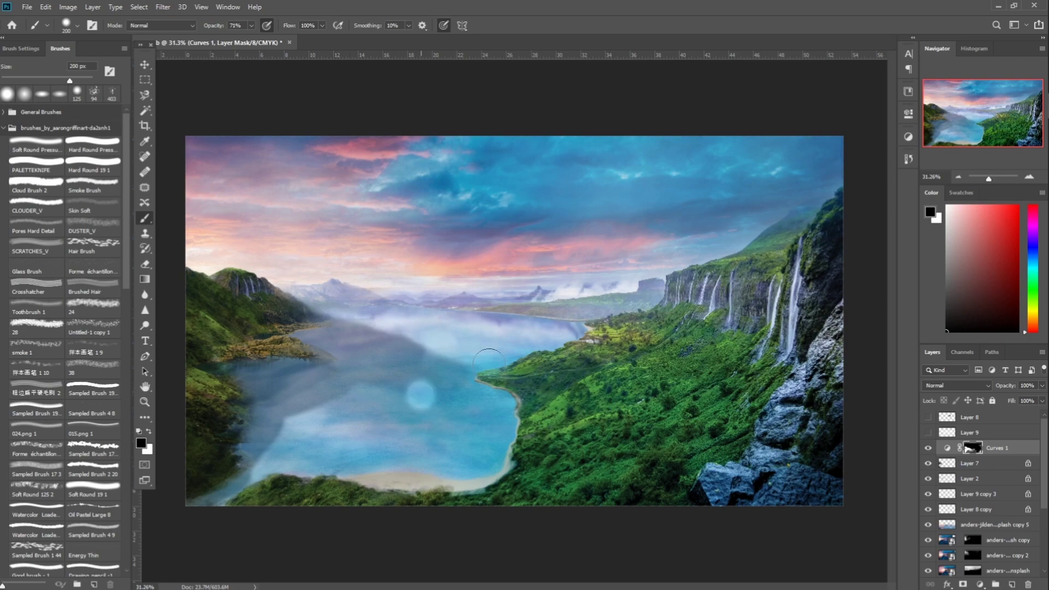
pyautogui.press('x')
pyautogui.press('2')
pyautogui.press('4')
pyautogui.moveTo(412, 330); pyautogui.dragTo(290, 439)
pyautogui.moveTo(403, 417); pyautogui.dragTo(465, 389)
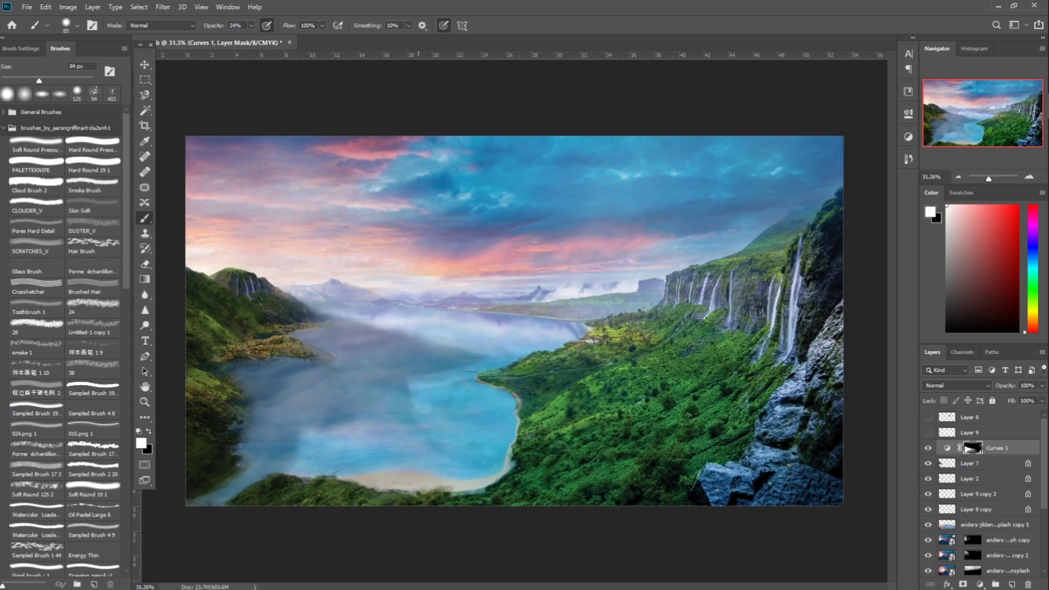
# - Add a Levels adjustment above Curves 1 with midtones at 0.58 and invert its mask to black
pyautogui.scroll(-3, 518, 370)
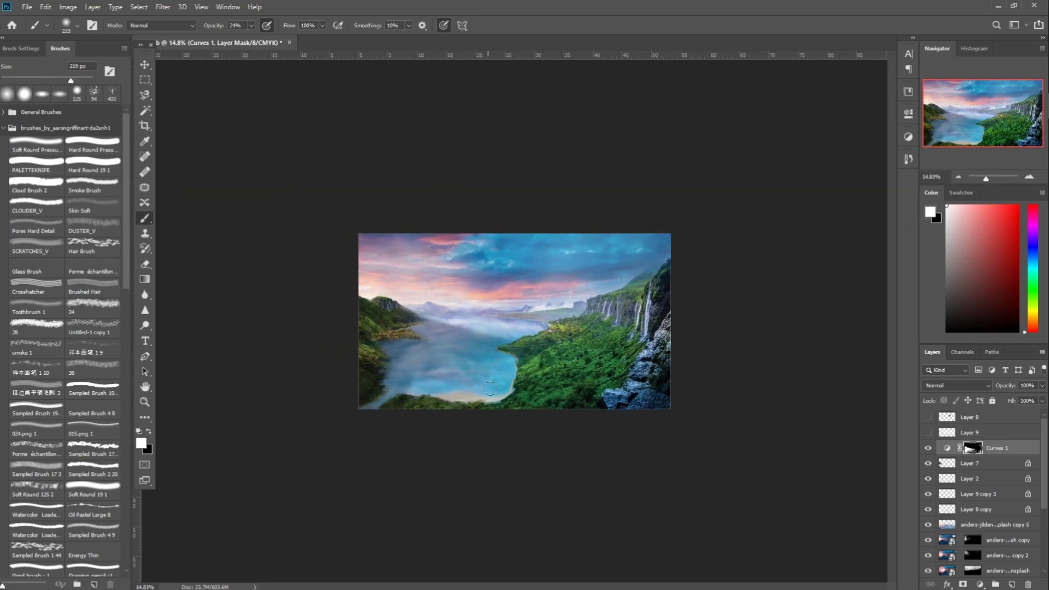
pyautogui.scroll(-1, 514, 359)
pyautogui.scroll(3, 514, 358)
pyautogui.press('[')
pyautogui.press('[')
pyautogui.click(908, 137)
pyautogui.click(818, 157)
pyautogui.moveTo(837, 226); pyautogui.dragTo(852, 225)
pyautogui.click(928, 448)
pyautogui.click(928, 448)
pyautogui.hotkey('ctrl', 'i')
# - Paint white on the Levels mask over the left hills, lake edge and right cliffs at 24% opacity
pyautogui.press('x')
pyautogui.moveTo(306, 295)
pyautogui.mouseDown()
pyautogui.moveTo(364, 328)
pyautogui.moveTo(272, 308)
pyautogui.moveTo(328, 329)
pyautogui.mouseUp()
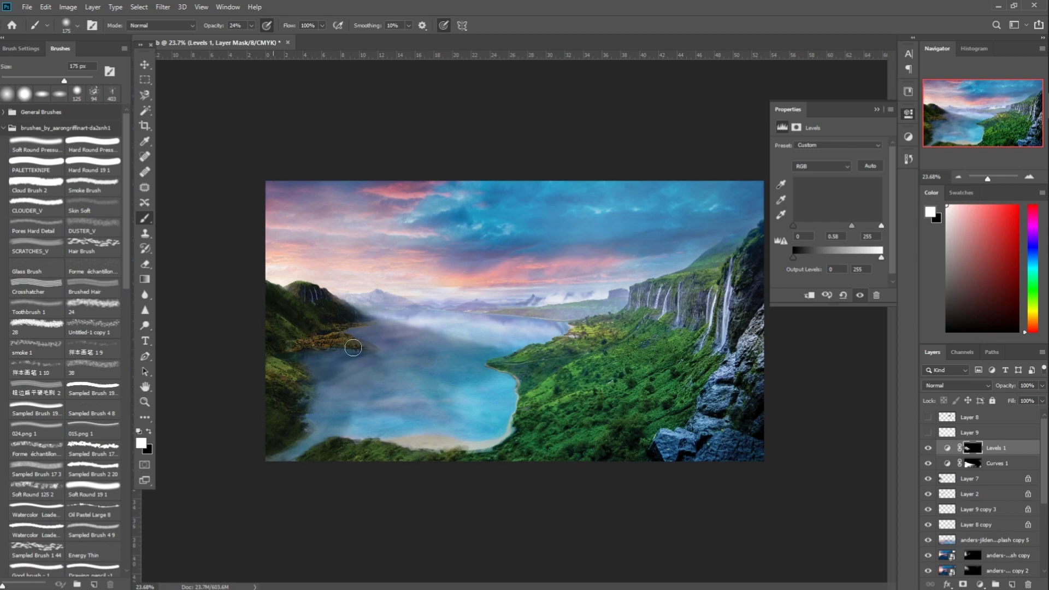
pyautogui.moveTo(403, 421); pyautogui.dragTo(303, 404)
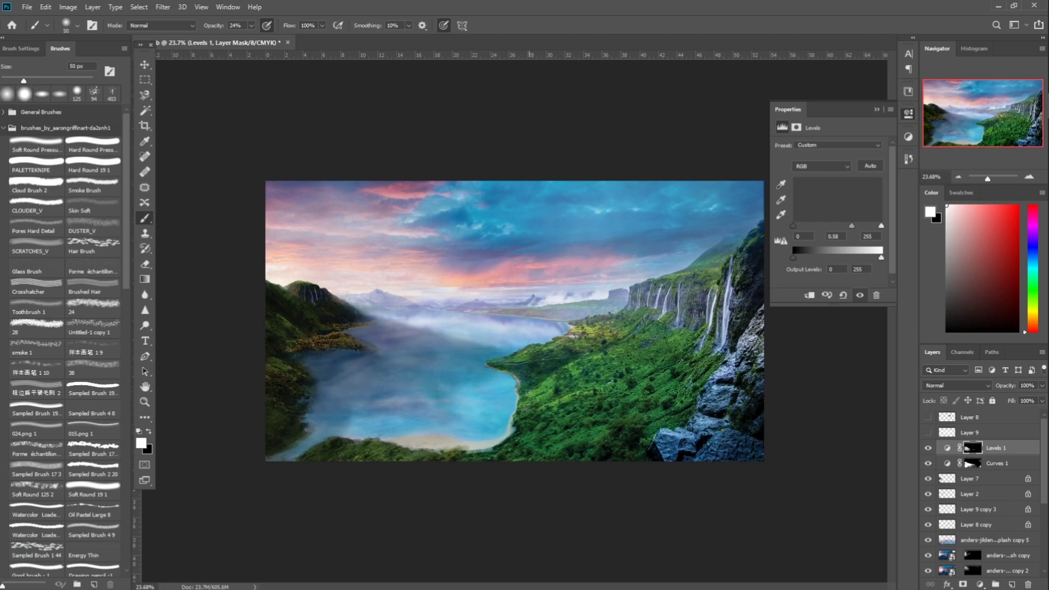
pyautogui.moveTo(735, 241); pyautogui.dragTo(704, 312)
pyautogui.click(877, 109)
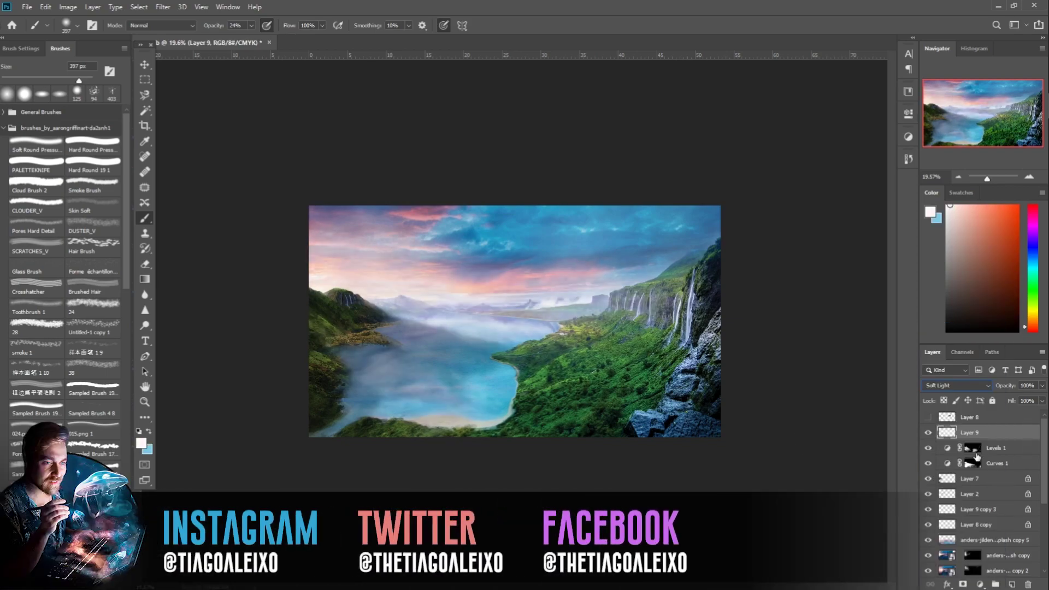
# - Duplicate Layer 9, add new layers above it and fill the top one with black
pyautogui.hotkey('ctrl', 'j')
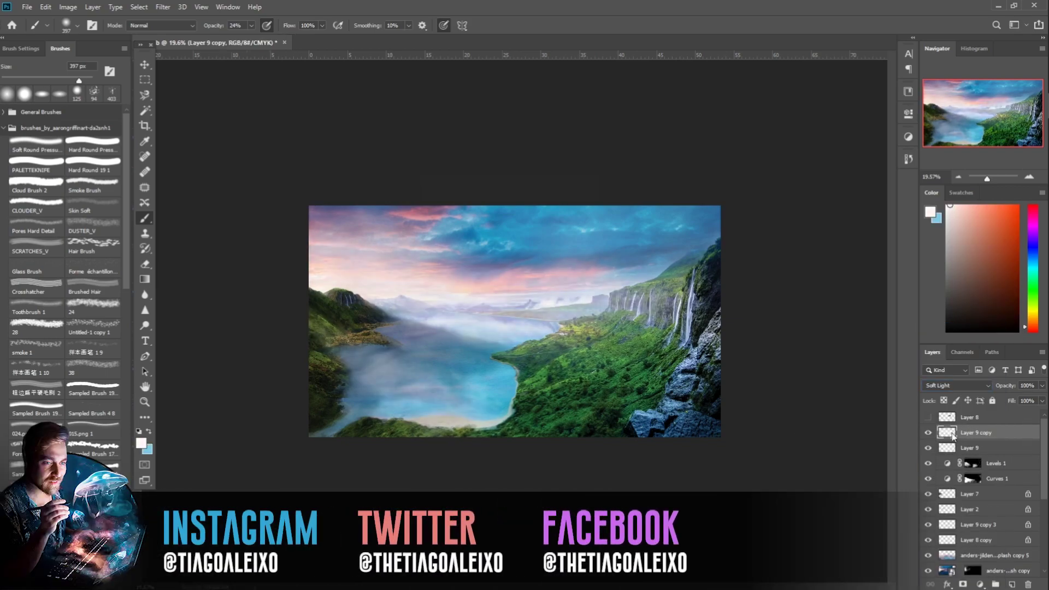
pyautogui.click(1012, 585)
pyautogui.hotkey('ctrl', 'h')
pyautogui.click(1012, 585)
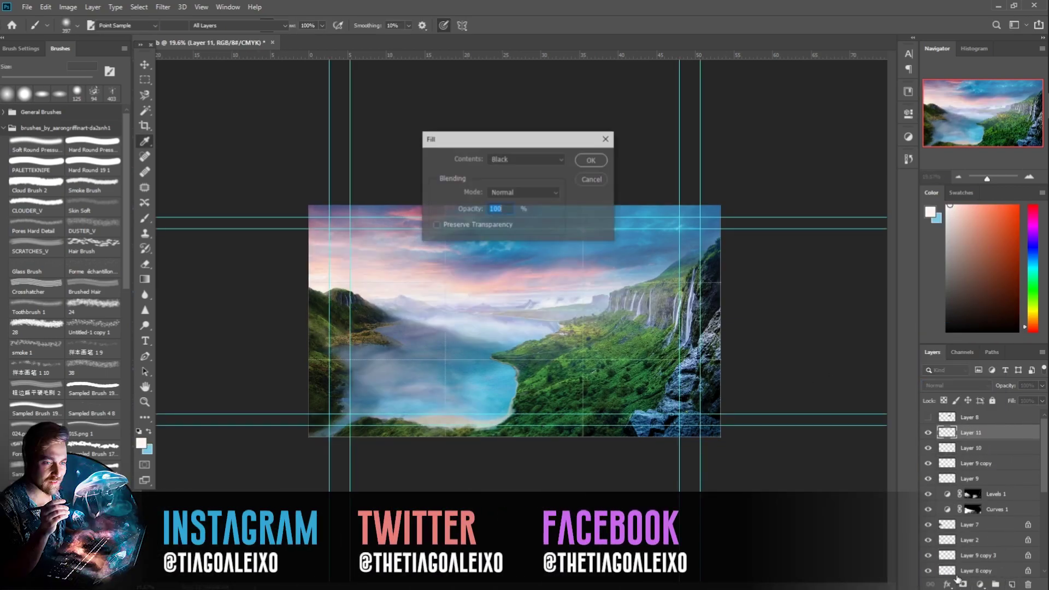
pyautogui.press('Delete')
pyautogui.rightClick(145, 95)
pyautogui.click(186, 95)
pyautogui.click(1012, 585)
pyautogui.hotkey('shift', 'F5')
# - Duplicate the copied ray layer, arrange it with the black-filled layer, hide the guides and merge the two into Layer 9 copy 2
pyautogui.moveTo(971, 448); pyautogui.dragTo(968, 428)
pyautogui.keyDown('shift'); pyautogui.click(971, 448); pyautogui.keyUp('shift')
pyautogui.click(971, 433)
pyautogui.click(991, 469)
pyautogui.hotkey('ctrl', 'j')
pyautogui.moveTo(990, 465); pyautogui.dragTo(983, 442)
pyautogui.keyDown('shift'); pyautogui.click(979, 469); pyautogui.keyUp('shift')
pyautogui.hotkey('ctrl', 'e')
pyautogui.hotkey('ctrl', 'z')
pyautogui.hotkey('ctrl', 'h')
pyautogui.keyDown('shift'); pyautogui.click(988, 467); pyautogui.keyUp('shift')
pyautogui.hotkey('ctrl', 'e')
# - Set Layer 9 copy 2 to Multiply at 20% opacity and compare the image with and without it
pyautogui.click(958, 386)
pyautogui.click(945, 358)
pyautogui.moveTo(1005, 386); pyautogui.dragTo(961, 386)
pyautogui.click(928, 448)
pyautogui.click(928, 448)
# - Erase Layer 9 copy 2 over the left hills, lake and valley with a flattened 900 px eraser at 15% flow
pyautogui.click(144, 219)
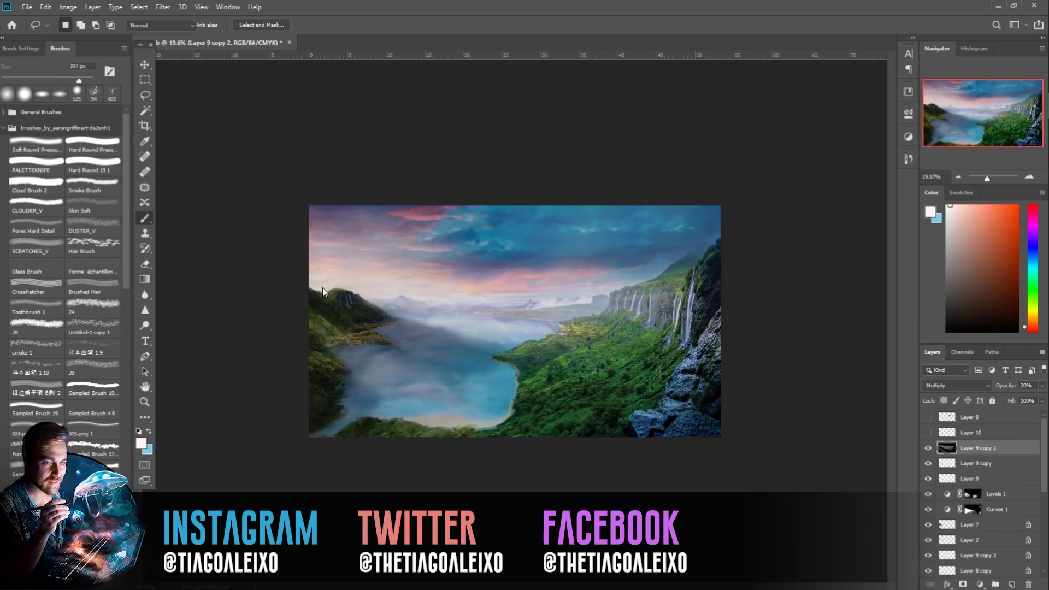
pyautogui.press('e')
pyautogui.moveTo(170, 26); pyautogui.dragTo(183, 25)
pyautogui.moveTo(355, 246)
pyautogui.mouseDown()
pyautogui.moveTo(656, 328)
pyautogui.moveTo(595, 407)
pyautogui.mouseUp()
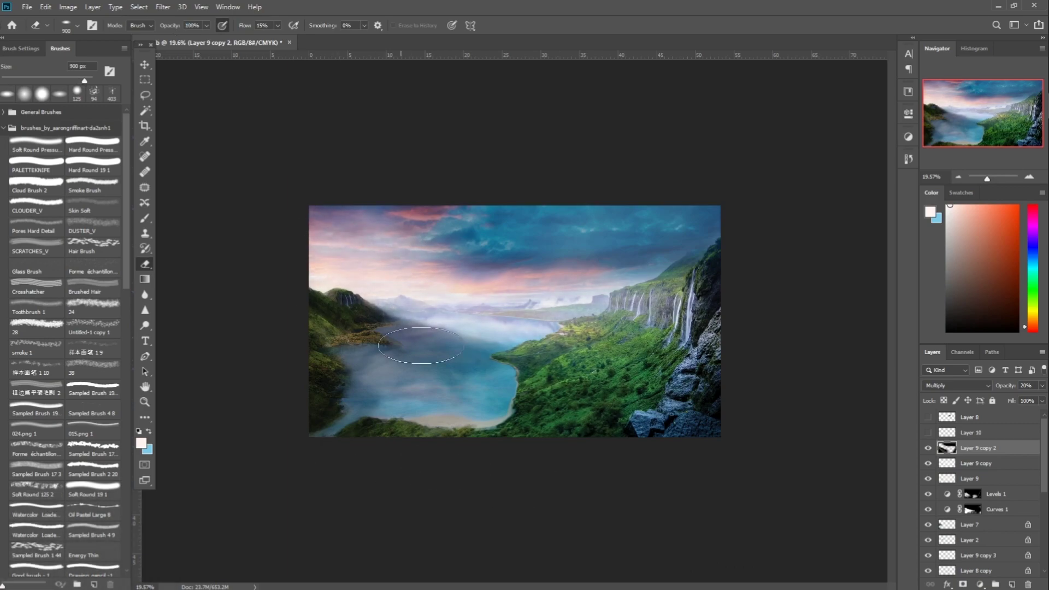
pyautogui.moveTo(327, 304); pyautogui.dragTo(355, 318)
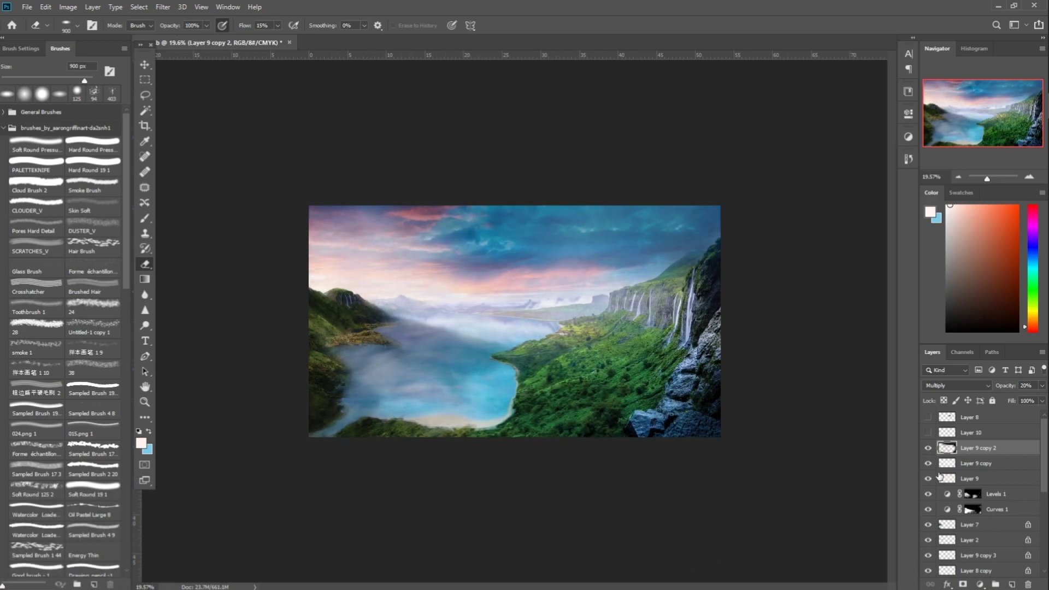
# - Compare Layer 9 copy on and off, and set it to Screen at 31% opacity
pyautogui.click(978, 463)
pyautogui.click(928, 463)
pyautogui.click(928, 463)
pyautogui.click(956, 385)
pyautogui.click(962, 409)
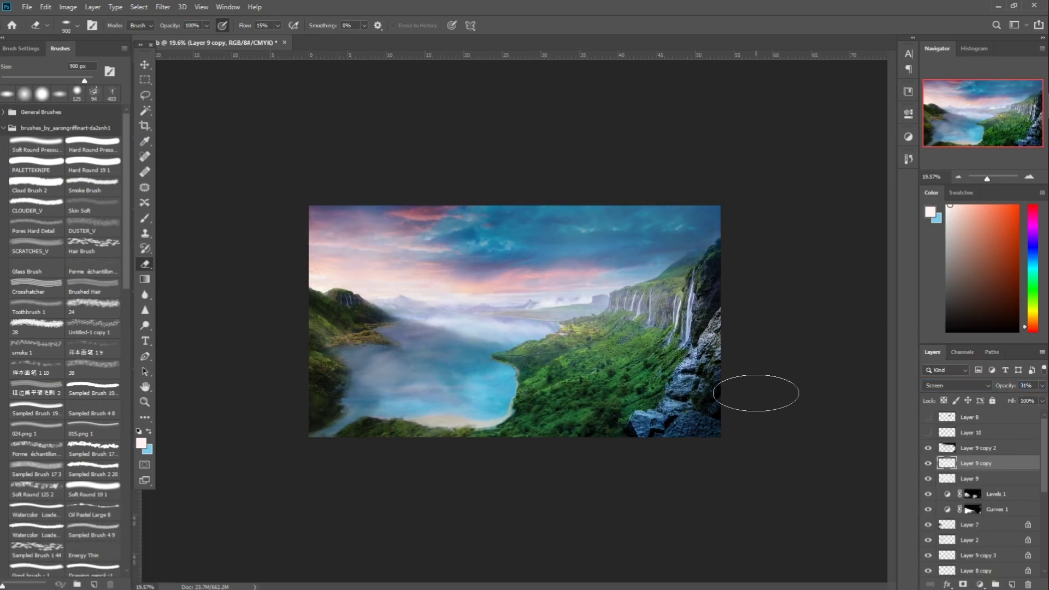
# - Check Layer 9's effect, lower the Curves 1 opacity to 70% and switch to the Smudge tool
pyautogui.click(928, 479)
pyautogui.click(928, 479)
pyautogui.click(998, 509)
pyautogui.moveTo(1005, 386)
pyautogui.mouseDown()
pyautogui.moveTo(936, 385)
pyautogui.moveTo(910, 405)
pyautogui.mouseUp()
pyautogui.rightClick(145, 295)
pyautogui.click(183, 306)
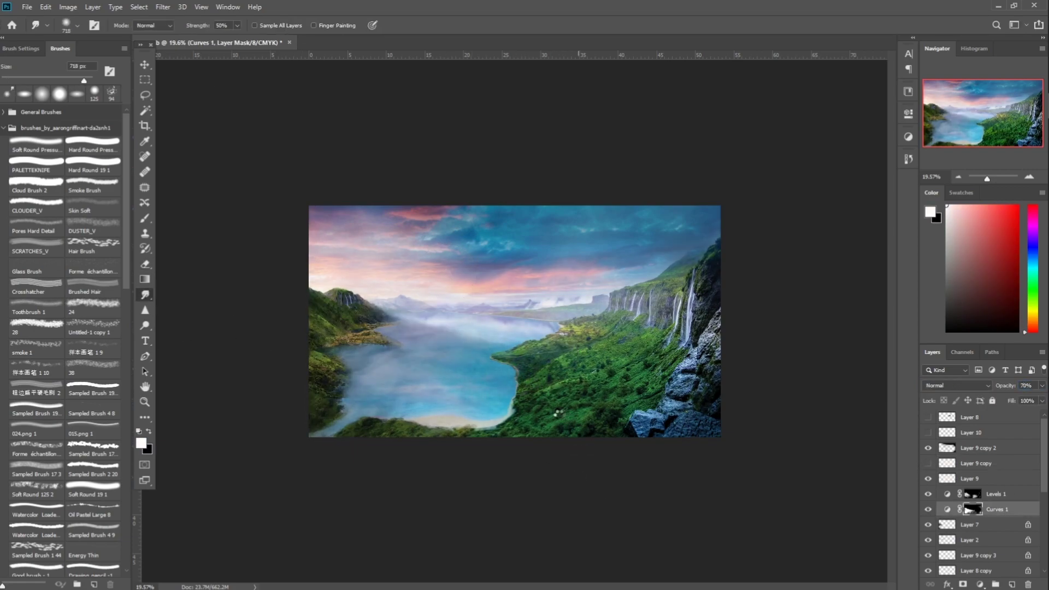
# - Clear a diagonal ray shape from the left hills across the lake on the Curves mask using the Polygonal Lasso
pyautogui.press('l')
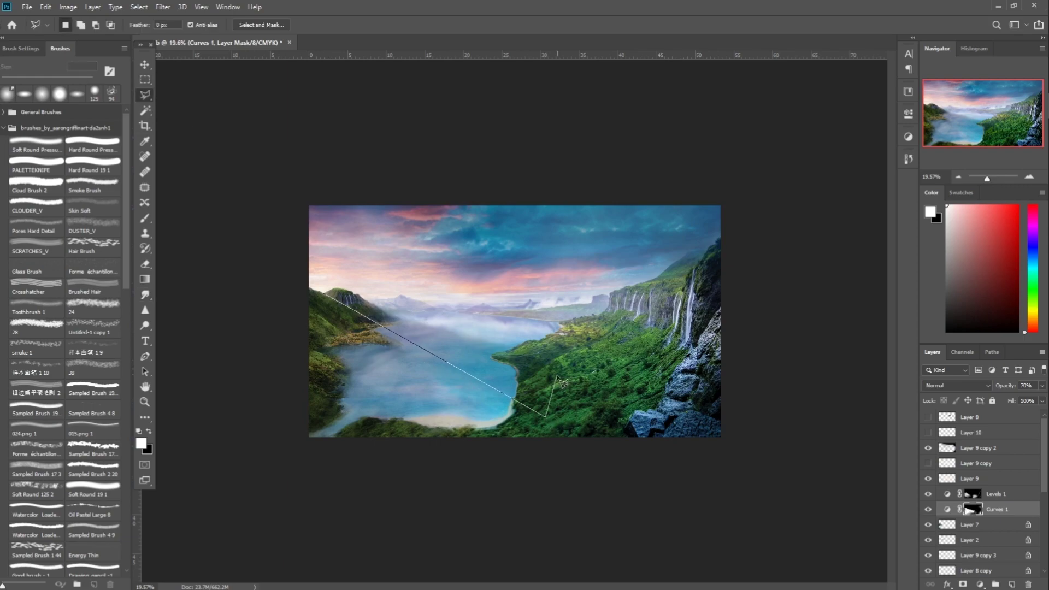
pyautogui.doubleClick(321, 300)
pyautogui.press('Delete')
pyautogui.hotkey('ctrl', 'd')
pyautogui.click(146, 265)
pyautogui.scroll(4, 267, 284)
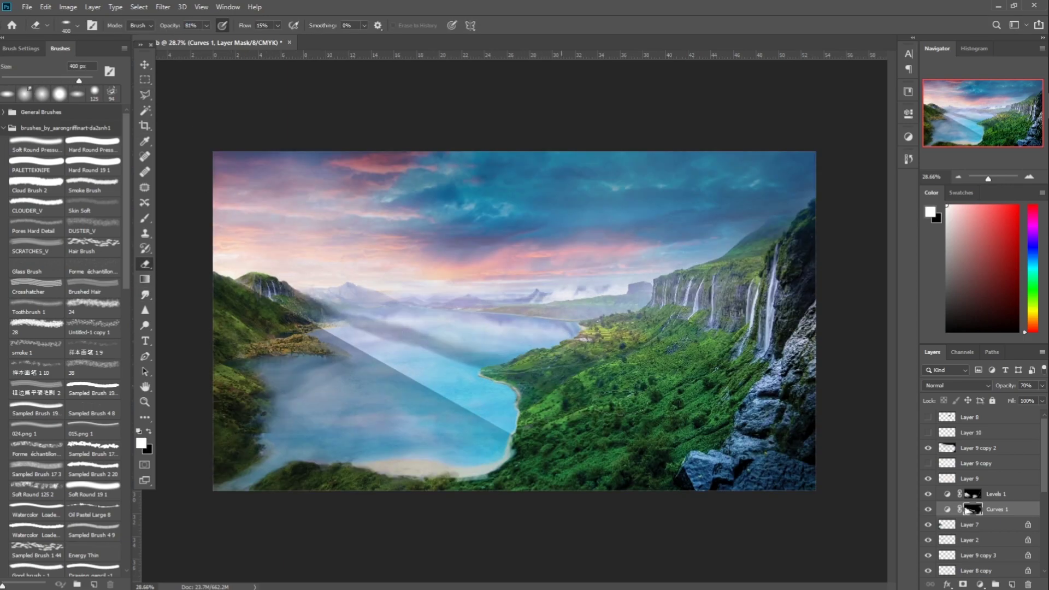
# - Soften the diagonal ray's edges on the Curves 1 mask with a 100 px eraser at 24% opacity, and switch to the Blur tool
pyautogui.rightClick(321, 331)
pyautogui.doubleClick(547, 479)
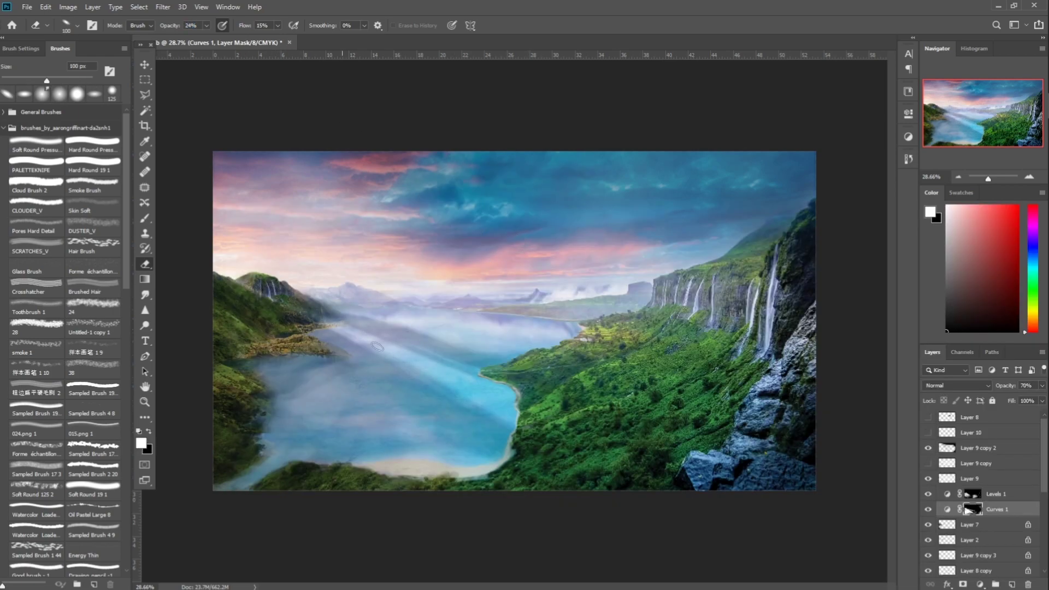
pyautogui.press('x')
pyautogui.scroll(-3, 488, 382)
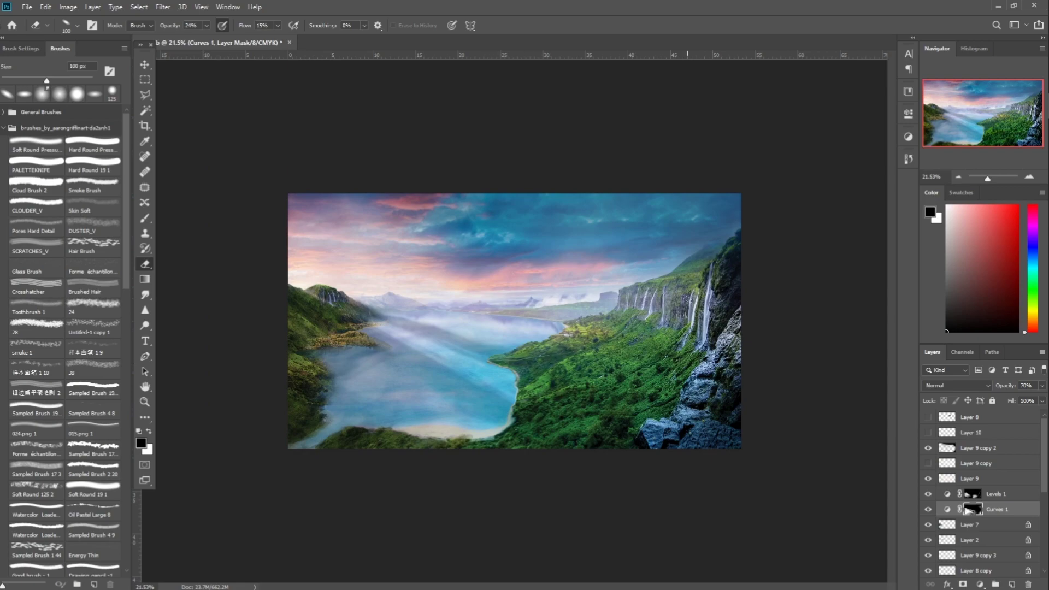
pyautogui.scroll(-1, 687, 299)
pyautogui.click(144, 279)
pyautogui.rightClick(145, 295)
pyautogui.click(183, 296)
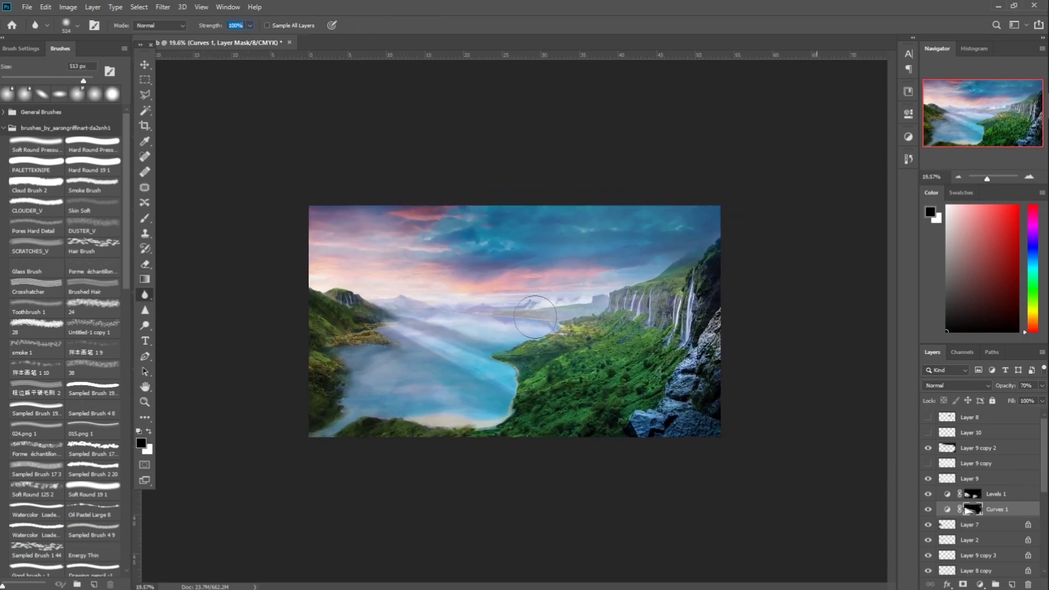
# - Add a Hue/Saturation adjustment with Lightness -13 and place it directly below Curves 1
pyautogui.click(144, 218)
pyautogui.click(962, 352)
pyautogui.click(932, 353)
pyautogui.click(979, 585)
pyautogui.click(999, 445)
pyautogui.moveTo(829, 231); pyautogui.dragTo(822, 232)
pyautogui.moveTo(975, 510); pyautogui.dragTo(975, 533)
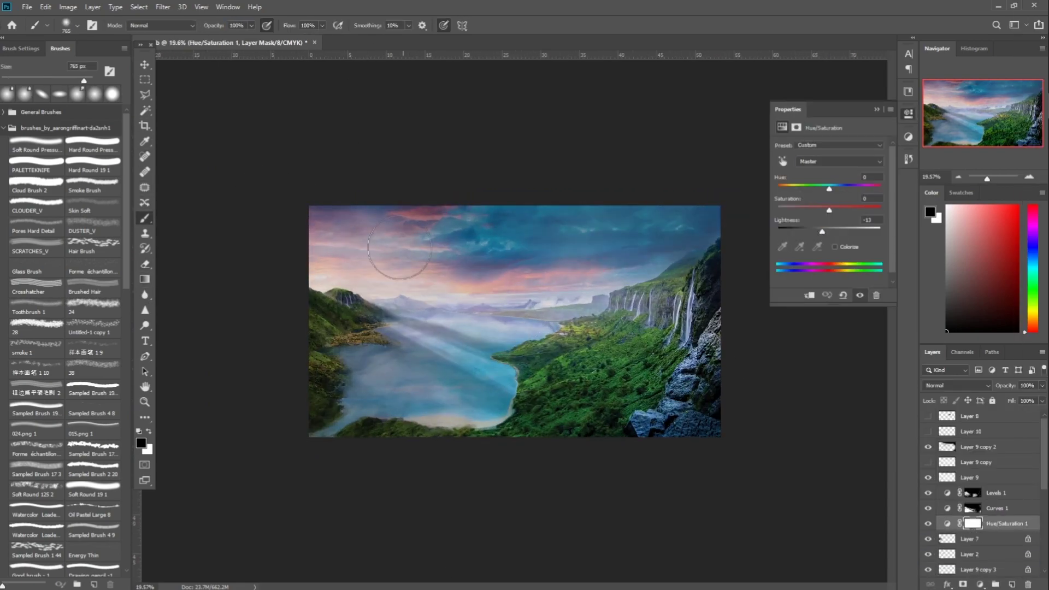
# - Mask the Hue/Saturation effect off most of the landscape with a 765 px black brush, compare it on and off, and set brush opacity to 50%
pyautogui.moveTo(689, 235); pyautogui.dragTo(383, 349)
pyautogui.click(928, 524)
pyautogui.click(928, 524)
pyautogui.press('5')
pyautogui.scroll(-5, 591, 451)
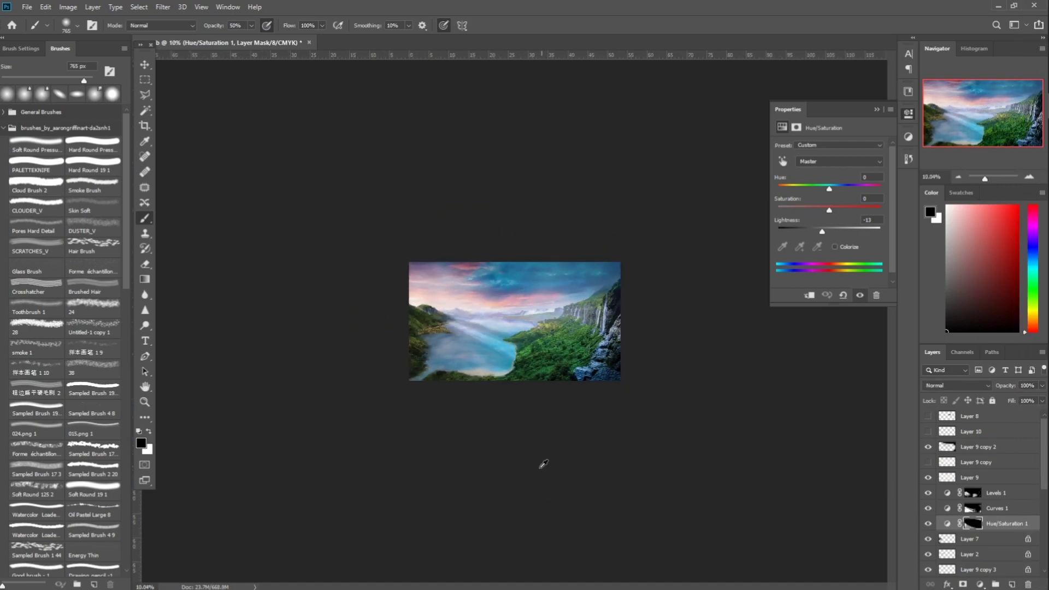
# - Refine the Curves 1 mask over the lake, left hills and shore, alternating black and white with a 24% opacity eraser
pyautogui.scroll(12, 505, 329)
pyautogui.press('e')
pyautogui.click(973, 508)
pyautogui.moveTo(570, 350)
pyautogui.mouseDown()
pyautogui.moveTo(298, 342)
pyautogui.moveTo(522, 432)
pyautogui.mouseUp()
pyautogui.hscroll(-4, 466, 246)
pyautogui.press('x')
pyautogui.moveTo(318, 280); pyautogui.dragTo(467, 339)
pyautogui.moveTo(405, 327); pyautogui.dragTo(598, 398)
pyautogui.press('x')
pyautogui.scroll(-8, 519, 358)
pyautogui.press('x')
pyautogui.moveTo(444, 357); pyautogui.dragTo(461, 358)
pyautogui.moveTo(349, 361); pyautogui.dragTo(358, 407)
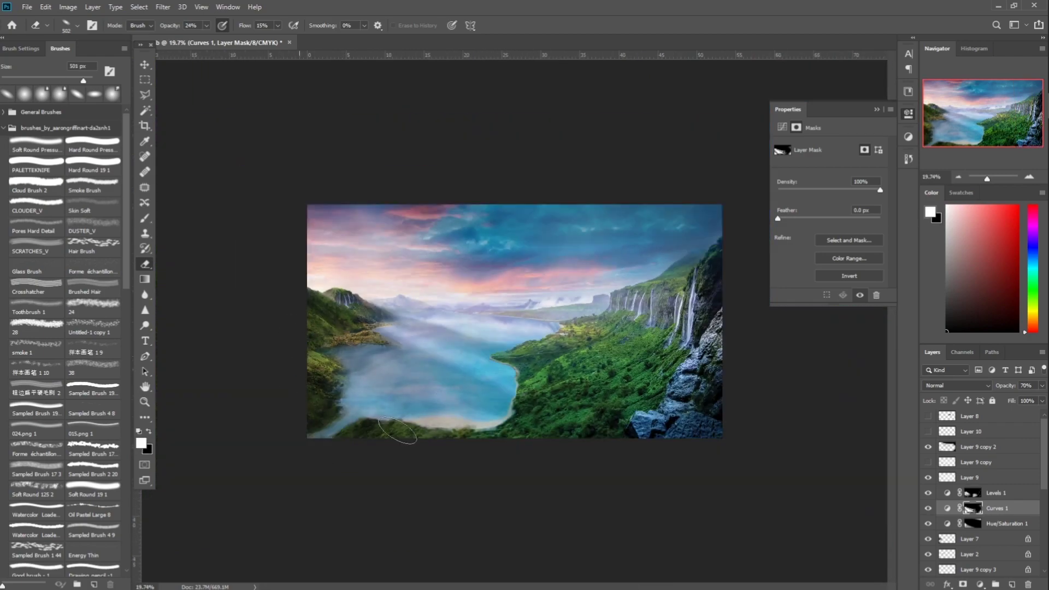
pyautogui.scroll(-2, 794, 386)
pyautogui.click(908, 136)
pyautogui.click(781, 173)
pyautogui.moveTo(829, 190); pyautogui.dragTo(808, 190)
pyautogui.moveTo(1004, 508)
pyautogui.mouseDown()
pyautogui.moveTo(982, 526)
pyautogui.moveTo(996, 488)
pyautogui.moveTo(990, 504)
pyautogui.mouseUp()
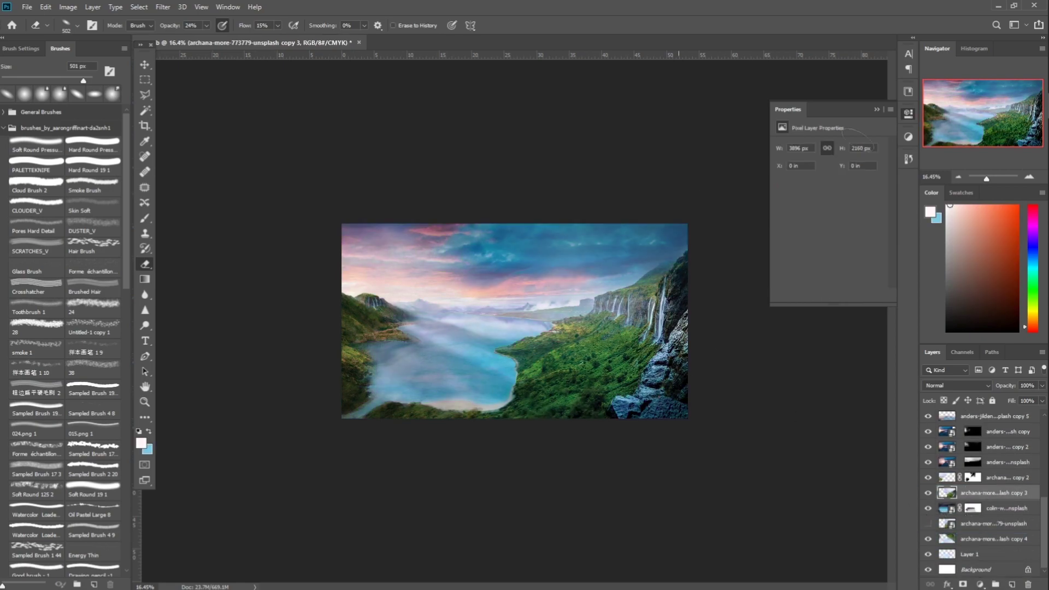
# - Save the document and delete the old Layer 10 and Layer 8
pyautogui.hotkey('ctrl', 's')
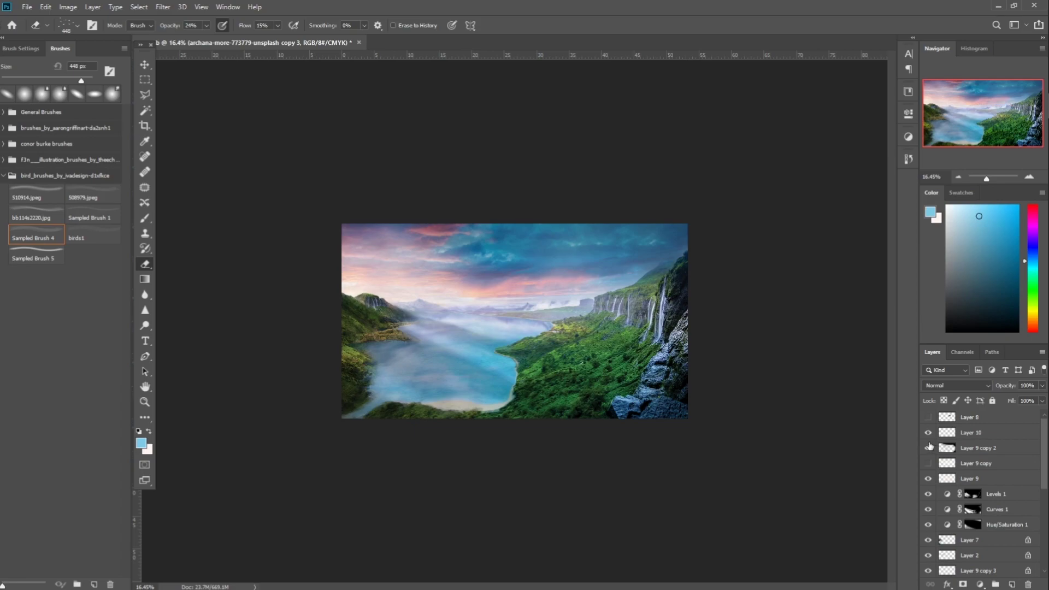
pyautogui.click(971, 433)
pyautogui.press('Delete')
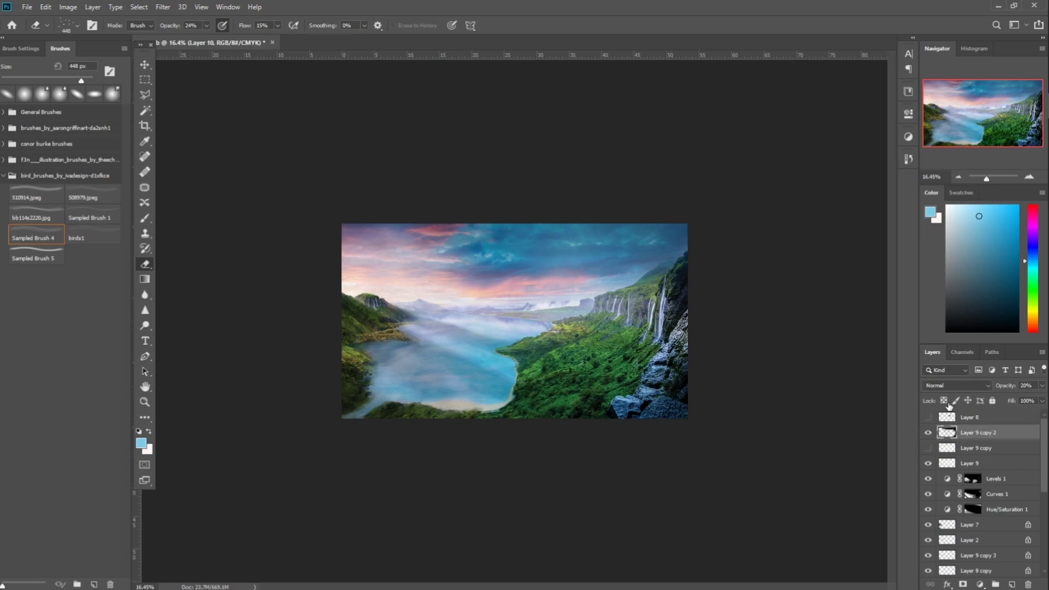
pyautogui.click(970, 417)
pyautogui.press('Delete')
# - Create a new top layer, choose a near-black foreground color and switch to the Brush tool
pyautogui.click(1012, 584)
pyautogui.click(139, 432)
pyautogui.moveTo(951, 314); pyautogui.dragTo(922, 317)
pyautogui.scroll(8, 486, 295)
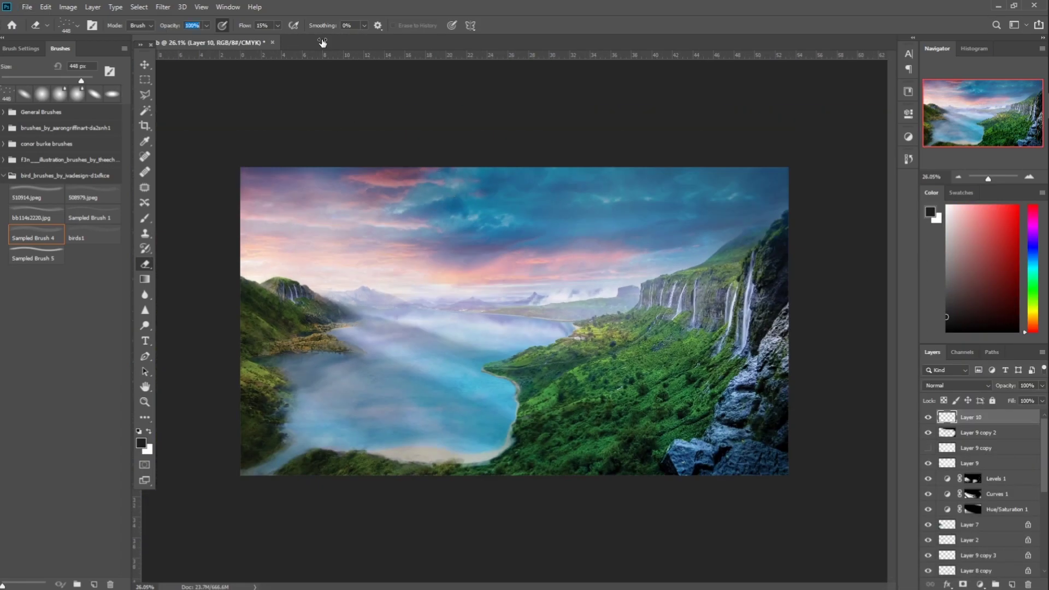
pyautogui.moveTo(169, 25); pyautogui.dragTo(256, 36)
pyautogui.press('b')
# - Stamp small bird flocks above the left hills and the waterfall cliffs, and try a larger flock over the lake using the bird brushes
pyautogui.click(36, 214)
pyautogui.hotkey('ctrl', 'z')
pyautogui.rightClick(228, 120)
pyautogui.moveTo(275, 152); pyautogui.dragTo(252, 150)
pyautogui.press('Return')
pyautogui.click(519, 247)
pyautogui.click(685, 249)
pyautogui.scroll(-4, 323, 321)
pyautogui.click(498, 317)
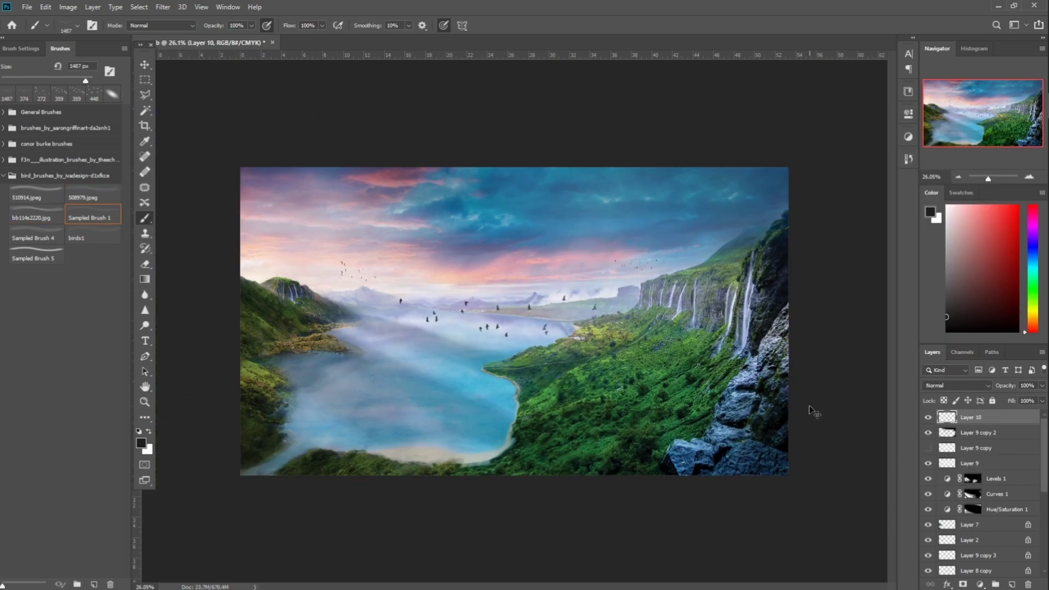
# - Choose a dark slate-blue foreground color and stamp a flock of birds in the upper sky
pyautogui.click(1033, 257)
pyautogui.click(970, 299)
pyautogui.click(566, 216)
pyautogui.scroll(-3, 583, 219)
pyautogui.click(93, 193)
pyautogui.rightClick(440, 353)
pyautogui.moveTo(869, 223); pyautogui.dragTo(1027, 223)
pyautogui.click(361, 328)
pyautogui.hotkey('ctrl', 'z')
pyautogui.click(163, 7)
pyautogui.click(185, 72)
pyautogui.click(964, 575)
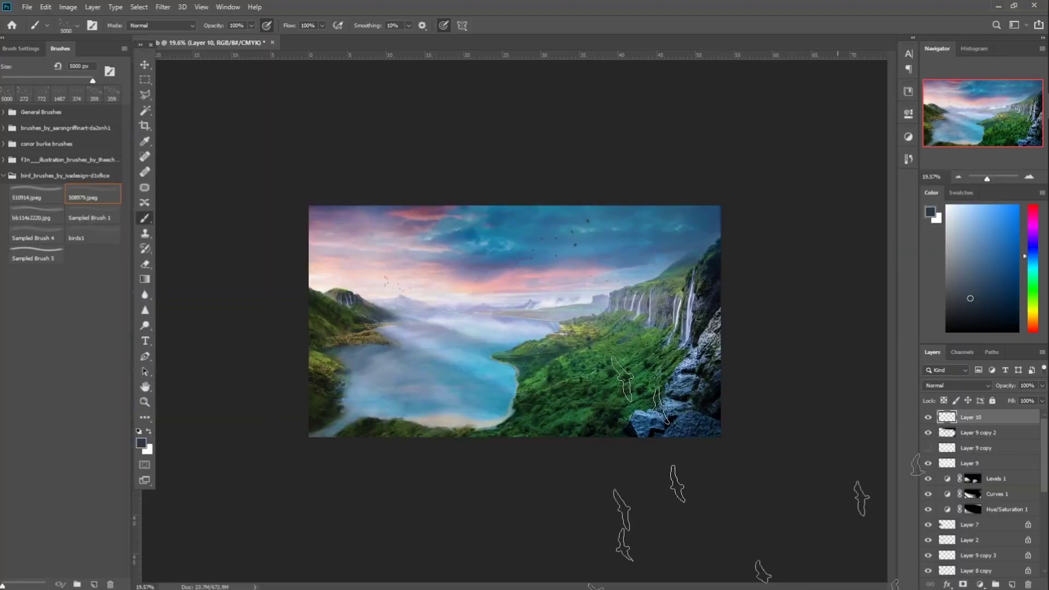
# - Stamp all visible layers into a new merged layer and open it in the Camera Raw Filter
pyautogui.click(145, 65)
pyautogui.hotkey('ctrl', 'alt', 'shift', 'e')
pyautogui.click(163, 7)
pyautogui.click(185, 72)
# - Draw a wide radial filter from the left hills across to the waterfall cliffs, with Temperature -13 and Exposure 0
pyautogui.click(187, 18)
pyautogui.moveTo(60, 198); pyautogui.dragTo(780, 286)
pyautogui.doubleClick(1007, 177)
pyautogui.write('0')
pyautogui.press('Tab')
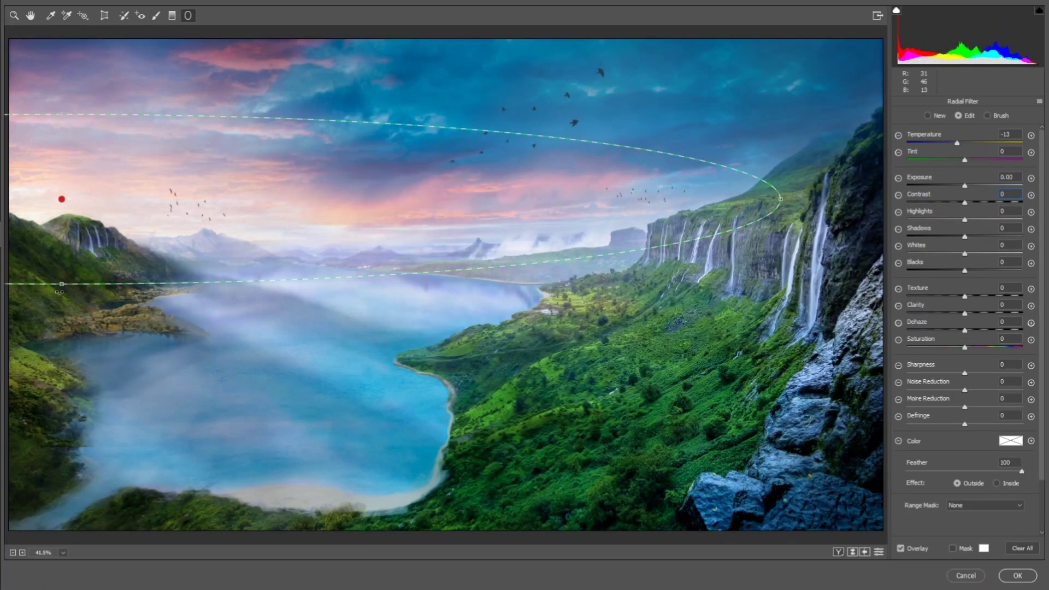
# - Reshape the radial filter into a narrow diagonal ray toward the foreground rocks, affecting its inside with Exposure +0.50, Highlights +14, Shadows +6 and Whites +21
pyautogui.moveTo(803, 200); pyautogui.dragTo(799, 164)
pyautogui.scroll(-3, 677, 175)
pyautogui.moveTo(675, 196)
pyautogui.mouseDown()
pyautogui.moveTo(754, 209)
pyautogui.moveTo(765, 479)
pyautogui.mouseUp()
pyautogui.click(996, 483)
pyautogui.moveTo(965, 186); pyautogui.dragTo(972, 186)
pyautogui.moveTo(214, 199); pyautogui.dragTo(206, 218)
pyautogui.moveTo(199, 234); pyautogui.dragTo(186, 260)
pyautogui.moveTo(739, 496); pyautogui.dragTo(714, 462)
pyautogui.moveTo(965, 219); pyautogui.dragTo(974, 220)
pyautogui.moveTo(965, 236); pyautogui.dragTo(952, 237)
# - Show the radial filter's mask and trim the ray over the left hills and the valley near the rocks with a size 7 brush
pyautogui.click(987, 116)
pyautogui.click(953, 549)
pyautogui.press('[')
pyautogui.press('[')
pyautogui.press('[')
pyautogui.press('[')
pyautogui.press('[')
pyautogui.press('[')
pyautogui.press('[')
pyautogui.press('[')
pyautogui.moveTo(159, 274); pyautogui.dragTo(241, 311)
pyautogui.moveTo(710, 453); pyautogui.dragTo(481, 377)
pyautogui.moveTo(196, 252)
pyautogui.mouseDown()
pyautogui.moveTo(262, 268)
pyautogui.moveTo(199, 232)
pyautogui.mouseUp()
pyautogui.hotkey('ctrl', 'z')
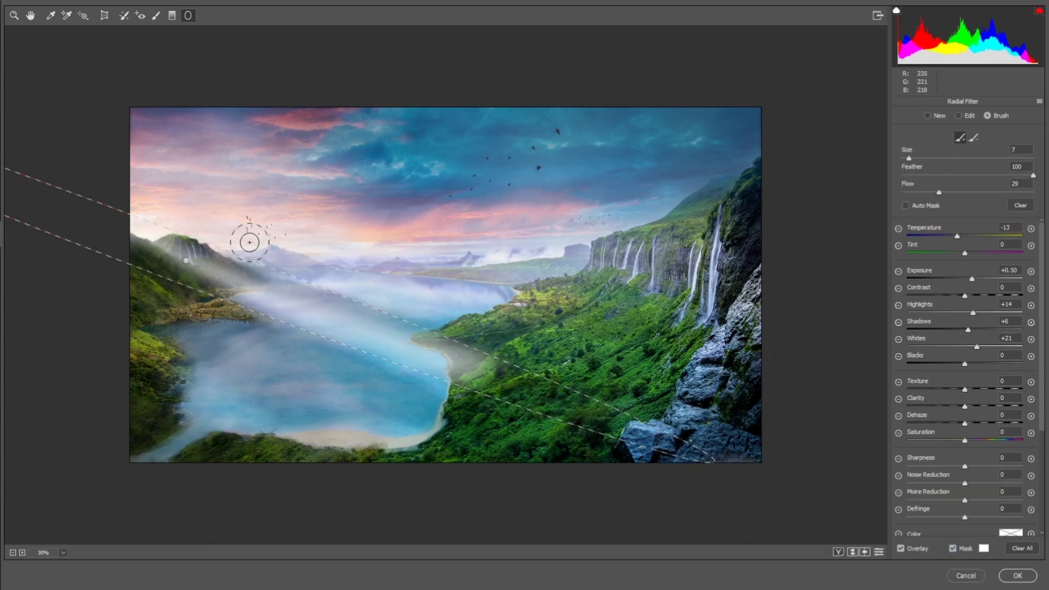
# - Brush the radial filter's mask over the misty far lake and shore at flow 14, and over the cliff waterfalls with a smaller brush
pyautogui.moveTo(275, 273); pyautogui.dragTo(405, 289)
pyautogui.moveTo(371, 287); pyautogui.dragTo(513, 309)
pyautogui.moveTo(338, 276); pyautogui.dragTo(524, 295)
pyautogui.moveTo(940, 192); pyautogui.dragTo(920, 193)
pyautogui.moveTo(905, 158); pyautogui.dragTo(911, 158)
pyautogui.moveTo(361, 284); pyautogui.dragTo(574, 311)
pyautogui.moveTo(306, 274); pyautogui.dragTo(219, 257)
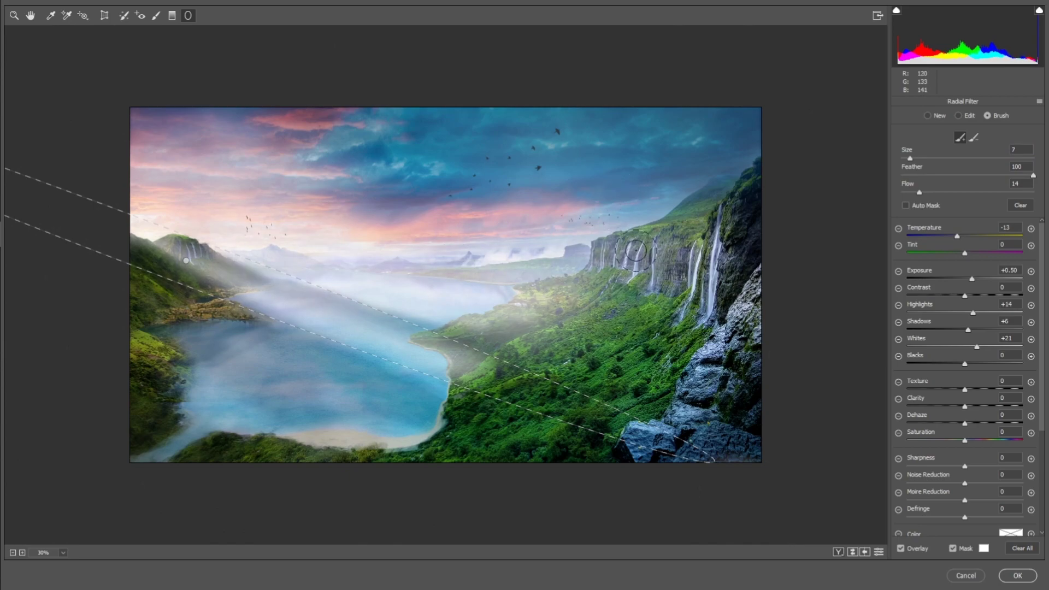
pyautogui.moveTo(656, 243); pyautogui.dragTo(652, 291)
pyautogui.moveTo(630, 243); pyautogui.dragTo(623, 269)
# - Hide the mask overlay and set the radial filter to Whites +10, Highlights +10 and Temperature +17
pyautogui.click(953, 549)
pyautogui.moveTo(977, 347); pyautogui.dragTo(970, 347)
pyautogui.moveTo(973, 313); pyautogui.dragTo(971, 313)
pyautogui.moveTo(957, 237); pyautogui.dragTo(975, 237)
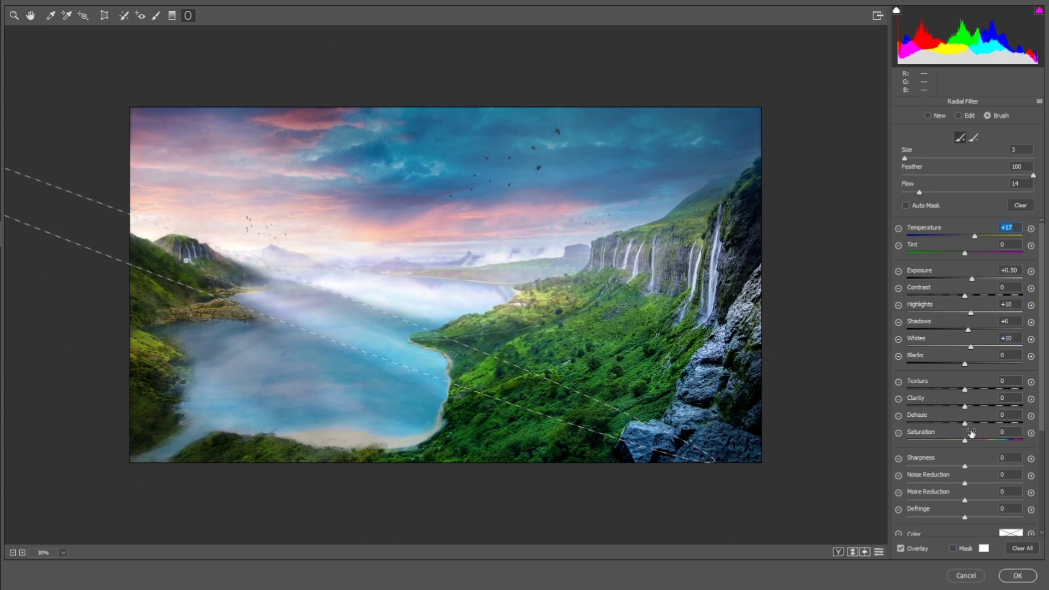
# - Darken the left hills and nearby lake with the Adjustment Brush at Exposure -0.50, Shadows -28, Whites -18 and Blacks -35
pyautogui.press('k')
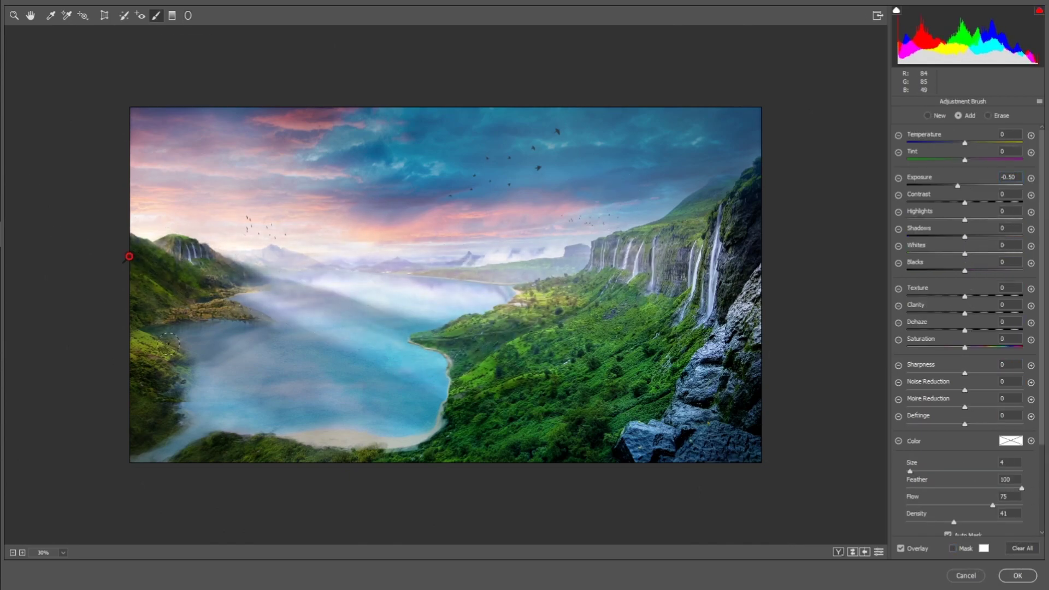
pyautogui.press('j')
pyautogui.press('k')
pyautogui.moveTo(127, 311); pyautogui.dragTo(164, 377)
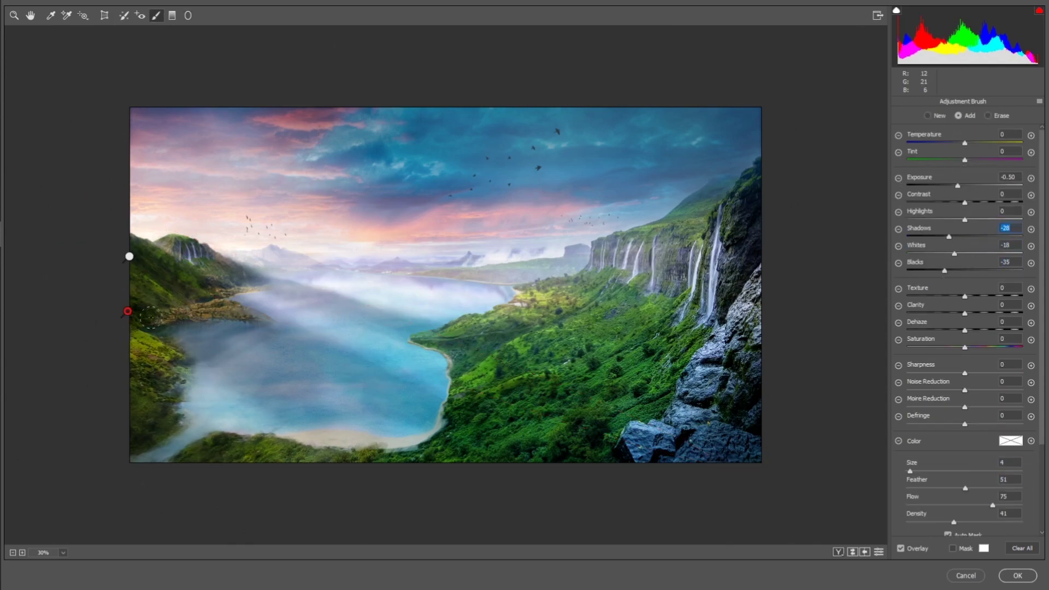
pyautogui.moveTo(284, 321); pyautogui.dragTo(214, 250)
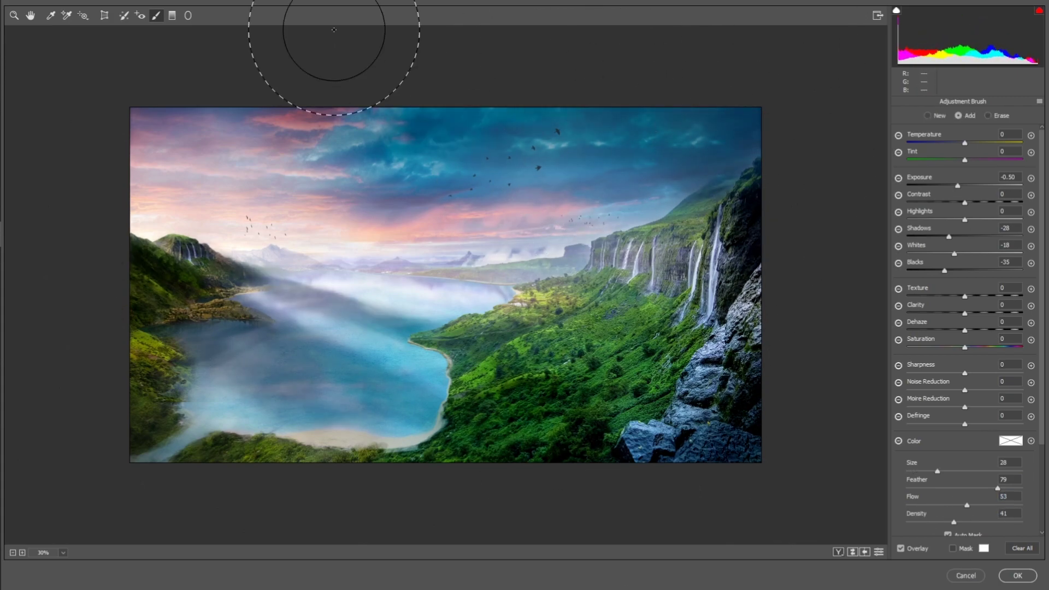
# - Draw a darkening graduated filter diagonally from beyond the left hills to the lake shore with Blacks -13, and brush its mask over the left sky
pyautogui.click(172, 15)
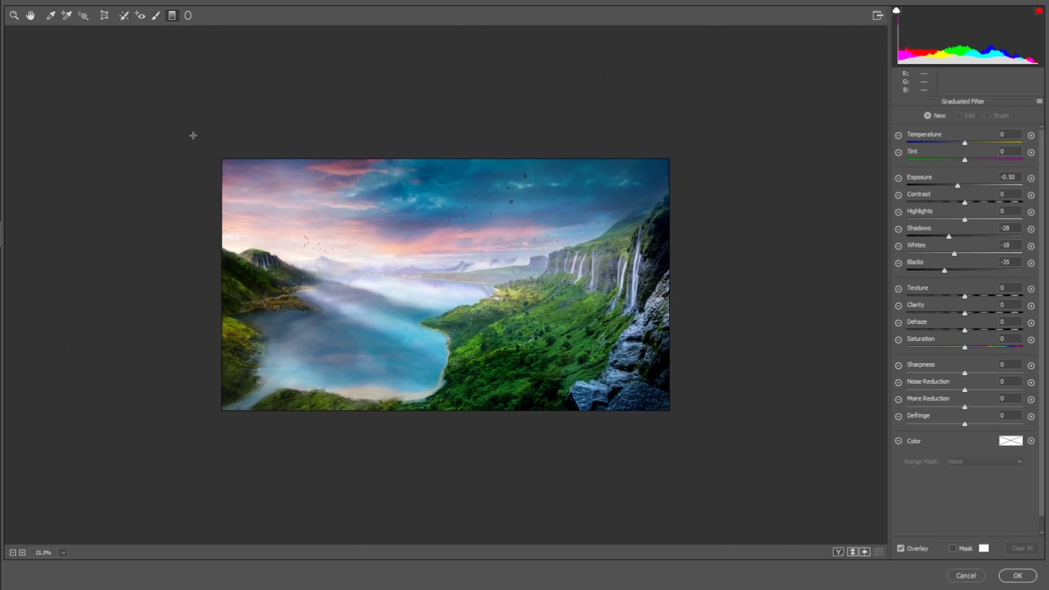
pyautogui.moveTo(81, 202); pyautogui.dragTo(443, 364)
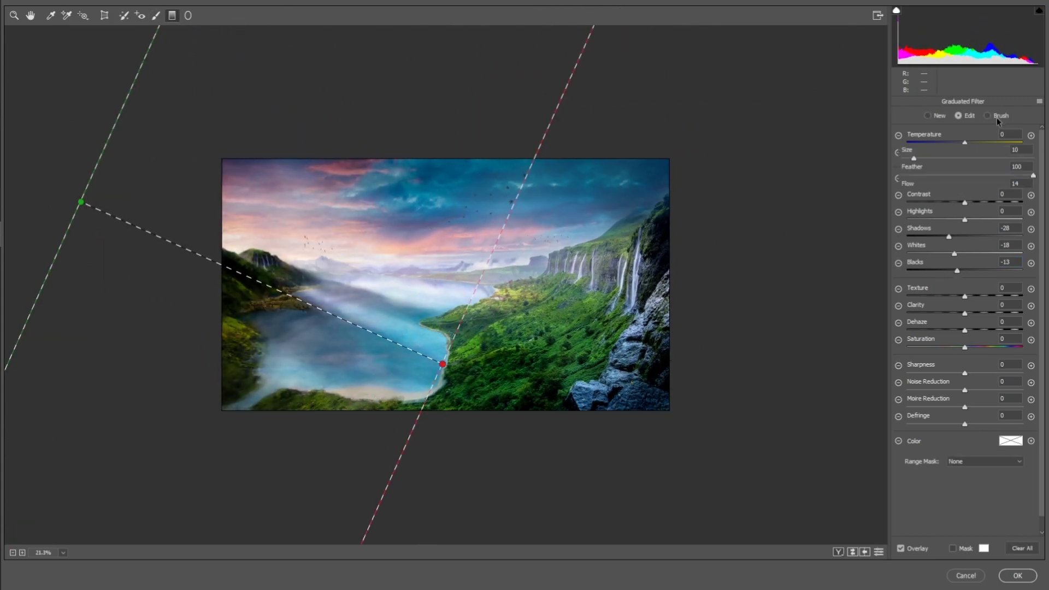
pyautogui.click(998, 117)
pyautogui.moveTo(240, 186); pyautogui.dragTo(322, 219)
pyautogui.click(928, 116)
pyautogui.moveTo(965, 143); pyautogui.dragTo(978, 143)
pyautogui.moveTo(180, 174); pyautogui.dragTo(665, 400)
pyautogui.click(1031, 135)
pyautogui.moveTo(965, 143)
pyautogui.mouseDown()
pyautogui.moveTo(978, 144)
pyautogui.moveTo(976, 160)
pyautogui.mouseUp()
pyautogui.moveTo(965, 186); pyautogui.dragTo(978, 186)
pyautogui.hotkey('ctrl', 'z')
pyautogui.hotkey('ctrl', 'z')
pyautogui.hotkey('ctrl', 'z')
# - Draw a graduated filter down over the sky with reduced exposure, highlights and whites, raised shadows and a slightly warmer temperature
pyautogui.click(898, 178)
pyautogui.moveTo(461, 134); pyautogui.dragTo(448, 241)
pyautogui.moveTo(461, 134); pyautogui.dragTo(450, 203)
pyautogui.moveTo(965, 220); pyautogui.dragTo(958, 219)
pyautogui.moveTo(965, 236); pyautogui.dragTo(990, 238)
pyautogui.moveTo(965, 254); pyautogui.dragTo(953, 253)
pyautogui.moveTo(965, 270); pyautogui.dragTo(962, 271)
pyautogui.moveTo(965, 143); pyautogui.dragTo(970, 143)
# - Try Highlights at -12 and stronger vibrance in the basic adjustments, and set Texture to +7
pyautogui.press('h')
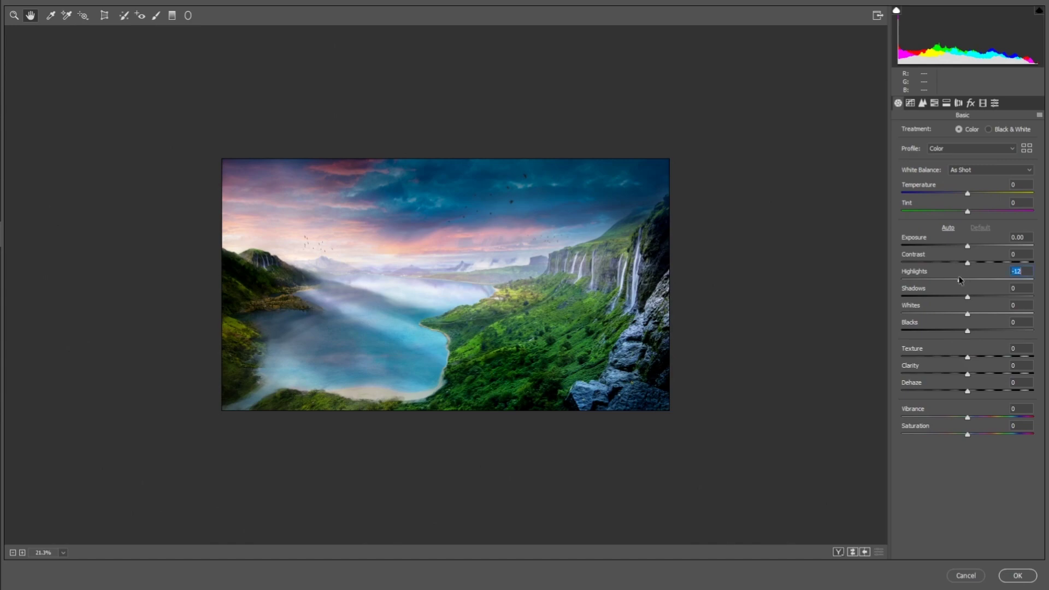
pyautogui.moveTo(968, 357); pyautogui.dragTo(972, 357)
pyautogui.moveTo(967, 417)
pyautogui.mouseDown()
pyautogui.moveTo(957, 417)
pyautogui.moveTo(975, 434)
pyautogui.mouseUp()
# - Adjust the shadow and highlight points of the tone curve in Point mode
pyautogui.click(910, 103)
pyautogui.click(950, 132)
pyautogui.moveTo(912, 309); pyautogui.dragTo(911, 314)
pyautogui.moveTo(1014, 211); pyautogui.dragTo(940, 226)
# - Shift the greens of the valley and hills toward a muted olive in the HSL adjustments
pyautogui.click(898, 102)
pyautogui.click(934, 103)
pyautogui.click(943, 132)
# - Refine the RGB point curve into a gentle S with lowered shadows and slightly raised highlights
pyautogui.click(910, 103)
pyautogui.moveTo(946, 279); pyautogui.dragTo(944, 282)
pyautogui.click(898, 323)
pyautogui.moveTo(1037, 183); pyautogui.dragTo(1037, 188)
pyautogui.moveTo(977, 245); pyautogui.dragTo(977, 248)
pyautogui.moveTo(948, 293)
pyautogui.mouseDown()
pyautogui.moveTo(960, 293)
pyautogui.moveTo(938, 290)
pyautogui.mouseUp()
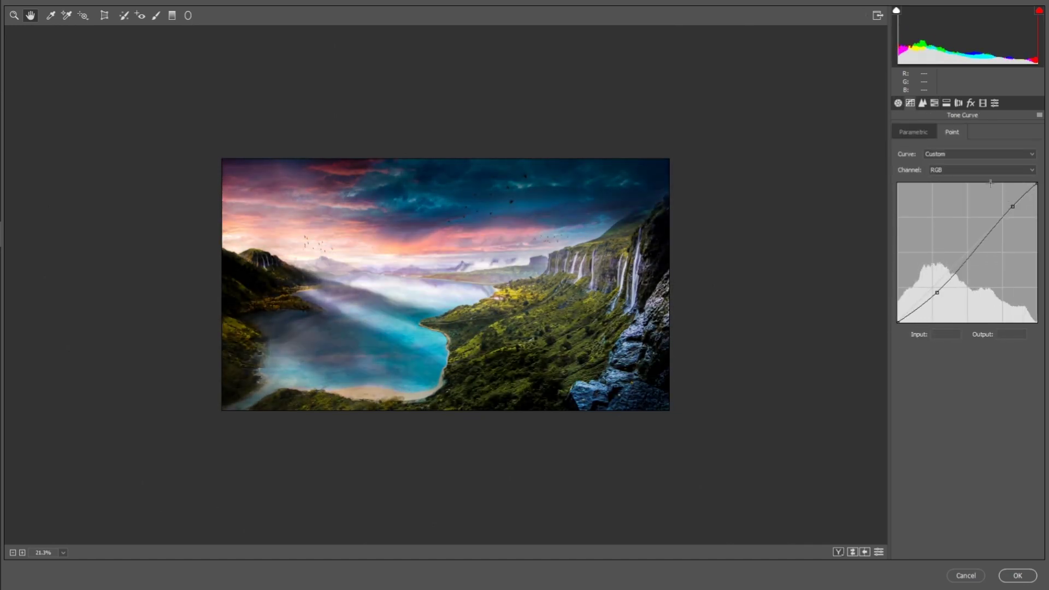
# - Try darkening the valley and waterfall cliffs with the Adjustment Brush at Exposure -0.50, Shadows -27, Whites -4 and Blacks -35
pyautogui.click(898, 103)
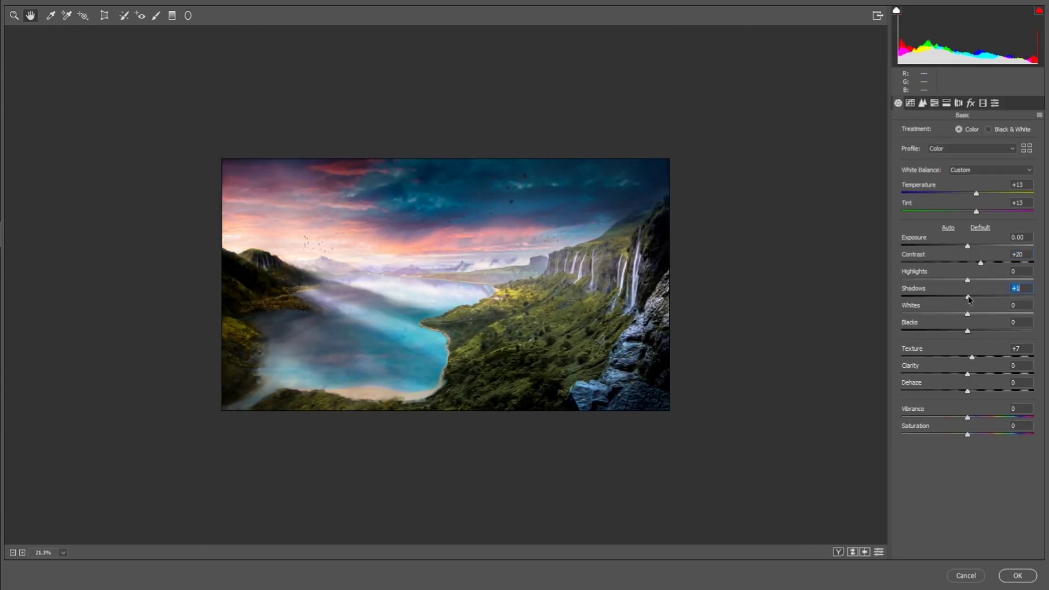
pyautogui.hotkey('ctrl', '0')
pyautogui.press('k')
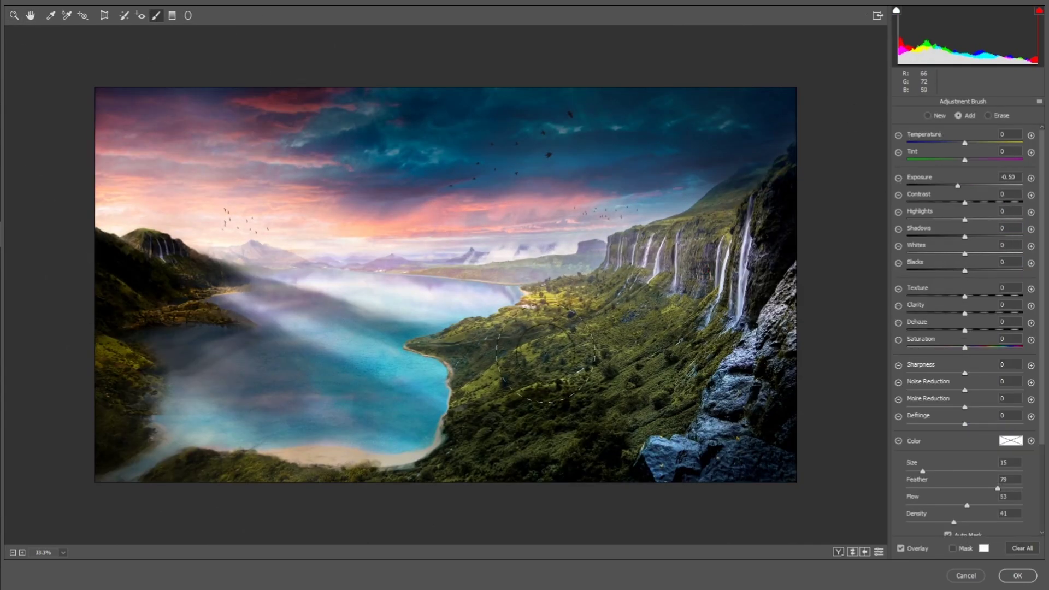
pyautogui.moveTo(666, 277)
pyautogui.mouseDown()
pyautogui.moveTo(596, 355)
pyautogui.moveTo(481, 377)
pyautogui.moveTo(558, 333)
pyautogui.mouseUp()
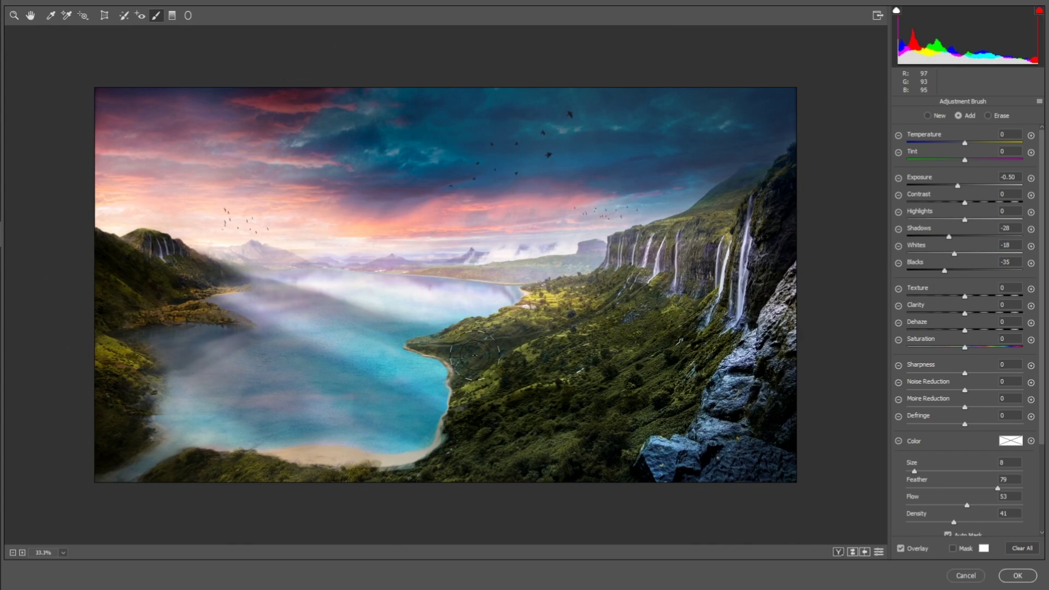
pyautogui.moveTo(965, 254); pyautogui.dragTo(962, 253)
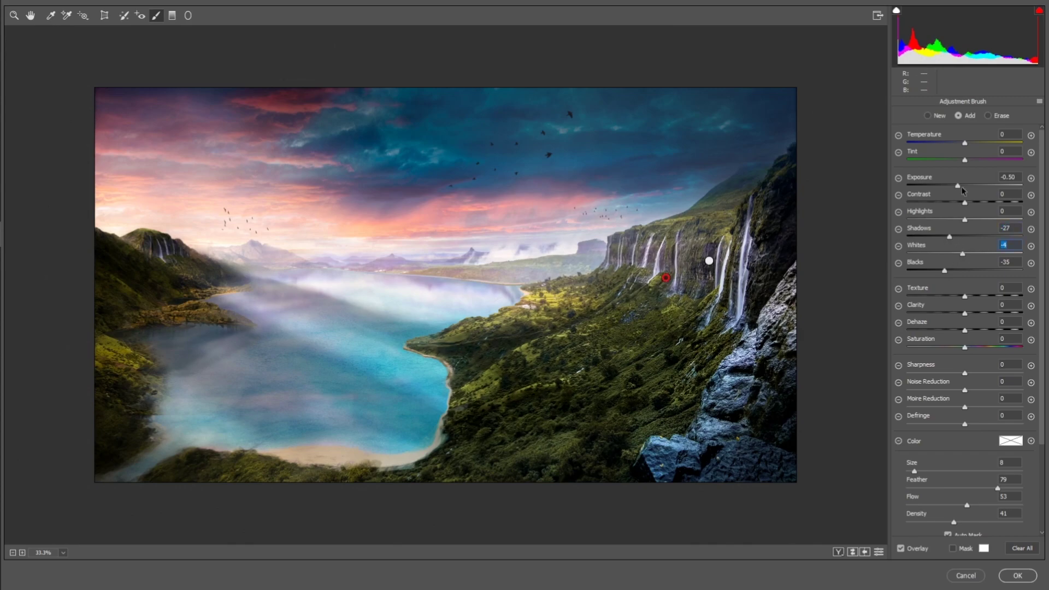
pyautogui.moveTo(716, 221); pyautogui.dragTo(826, 207)
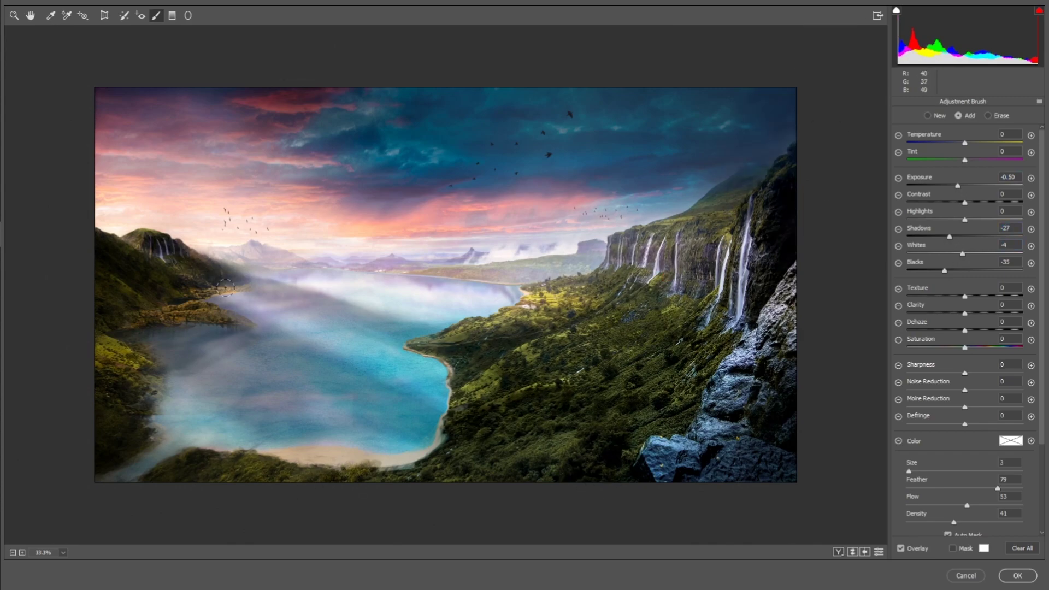
# - Try a different Vibrance and a warm, elongated Radial Filter beam across the lake with Temperature +17 and Exposure +0.20
pyautogui.press('h')
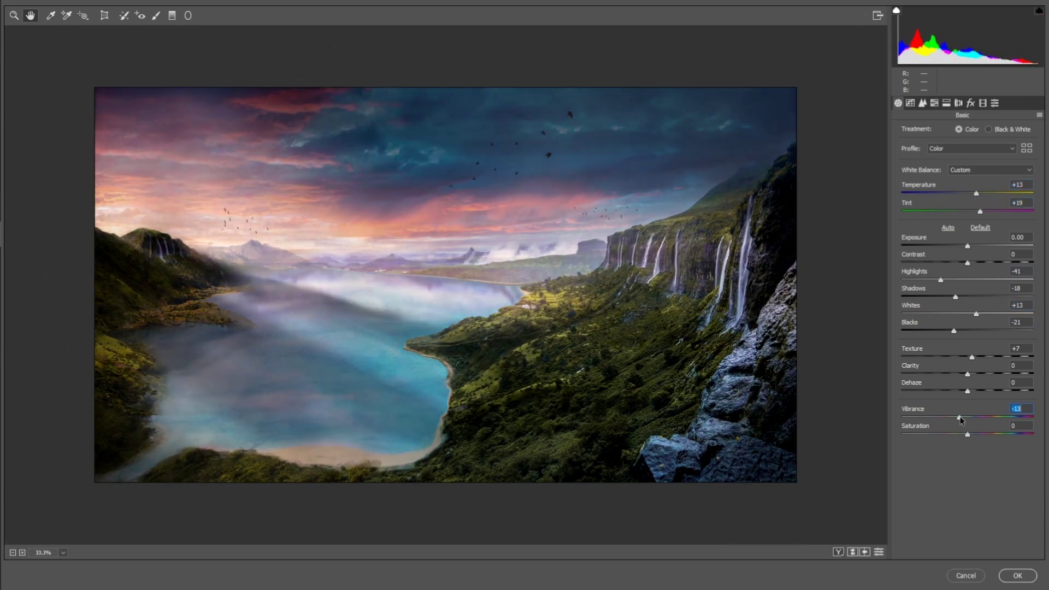
pyautogui.moveTo(961, 418); pyautogui.dragTo(973, 415)
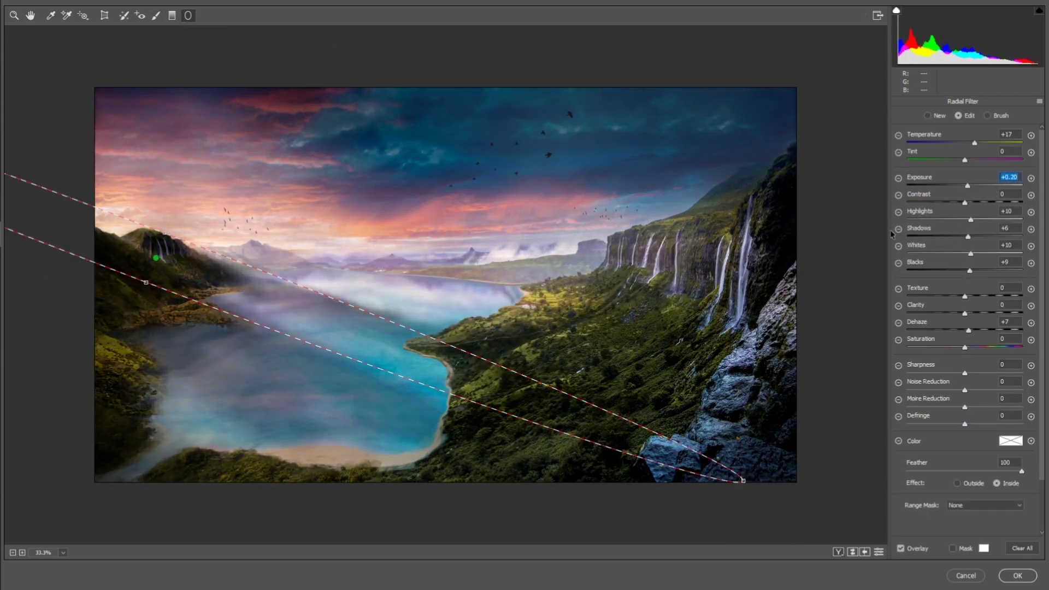
pyautogui.moveTo(136, 219)
pyautogui.mouseDown()
pyautogui.moveTo(328, 464)
pyautogui.moveTo(159, 305)
pyautogui.mouseUp()
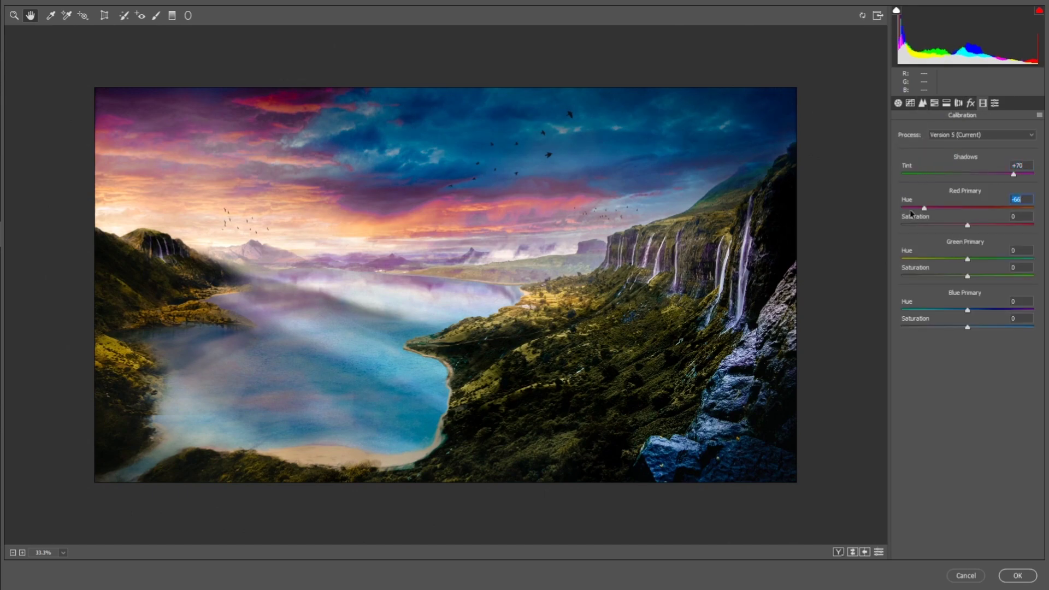
# - Try a calibration with Red Primary hue +12 and saturation +13, Green saturation -41, Blue hue -33 and saturation +28, and apply the grade
pyautogui.moveTo(911, 212); pyautogui.dragTo(978, 209)
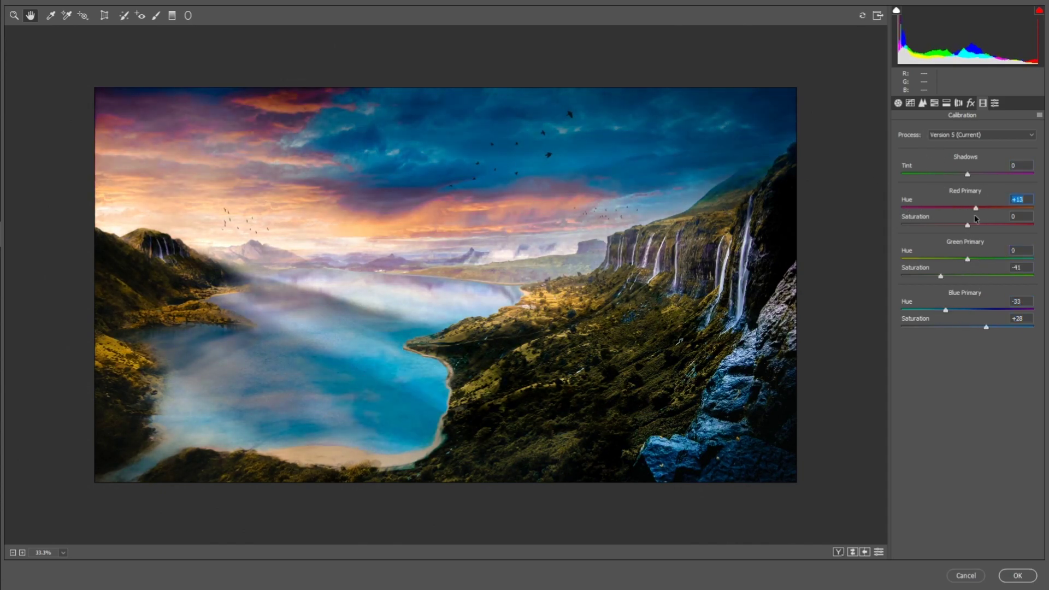
pyautogui.moveTo(967, 225); pyautogui.dragTo(977, 225)
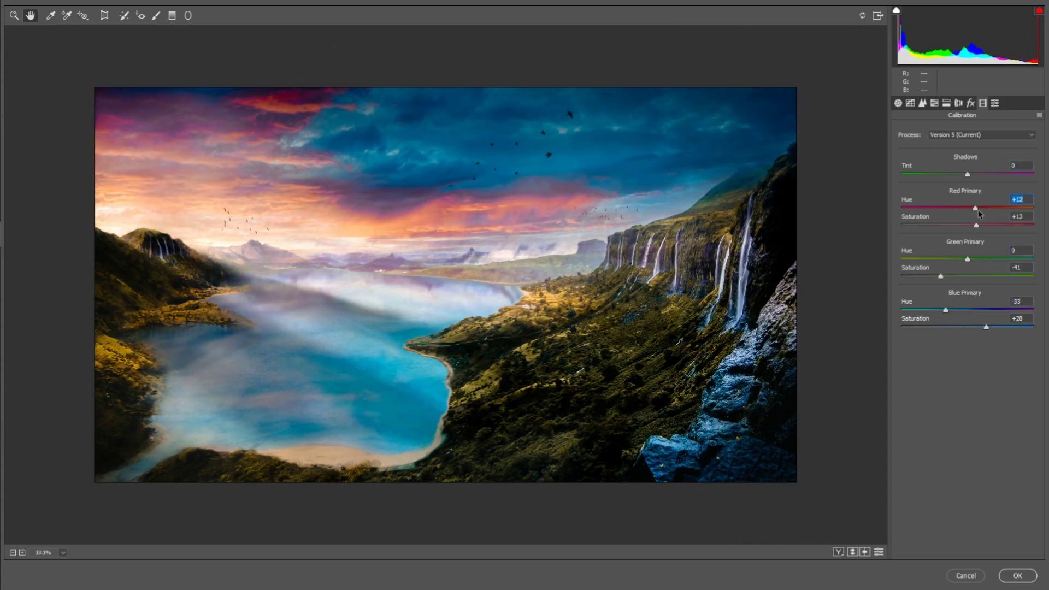
pyautogui.click(1017, 576)
# - Try clipped, colorized Hue/Saturation adjustments on the landscape layers copy 4 and copy 3, with hues of 25 and 54 and saturation 25
pyautogui.click(909, 137)
pyautogui.click(834, 222)
pyautogui.moveTo(830, 182); pyautogui.dragTo(840, 181)
pyautogui.moveTo(831, 204); pyautogui.dragTo(818, 204)
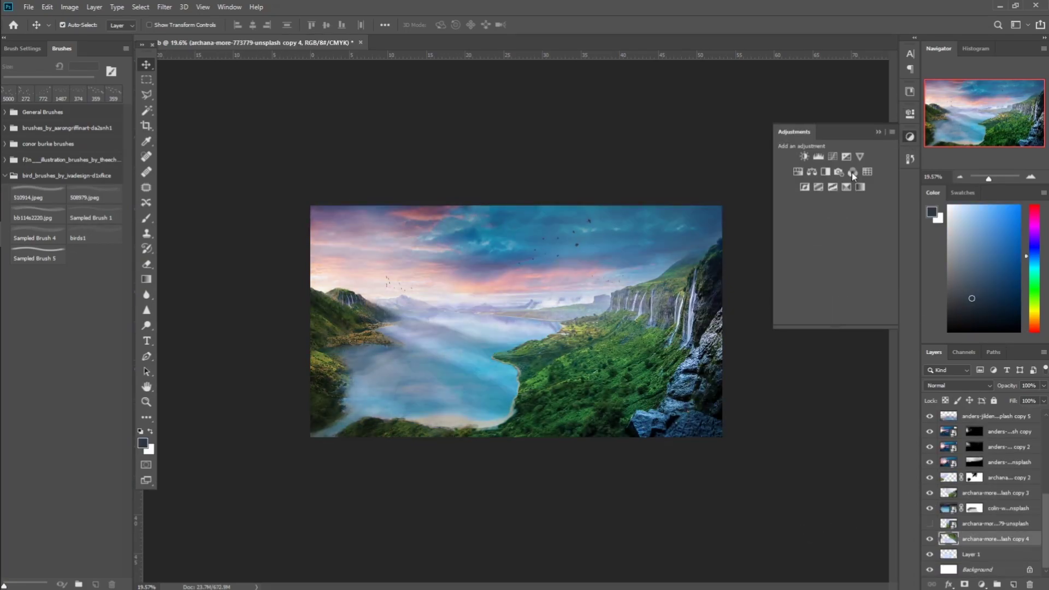
pyautogui.click(853, 173)
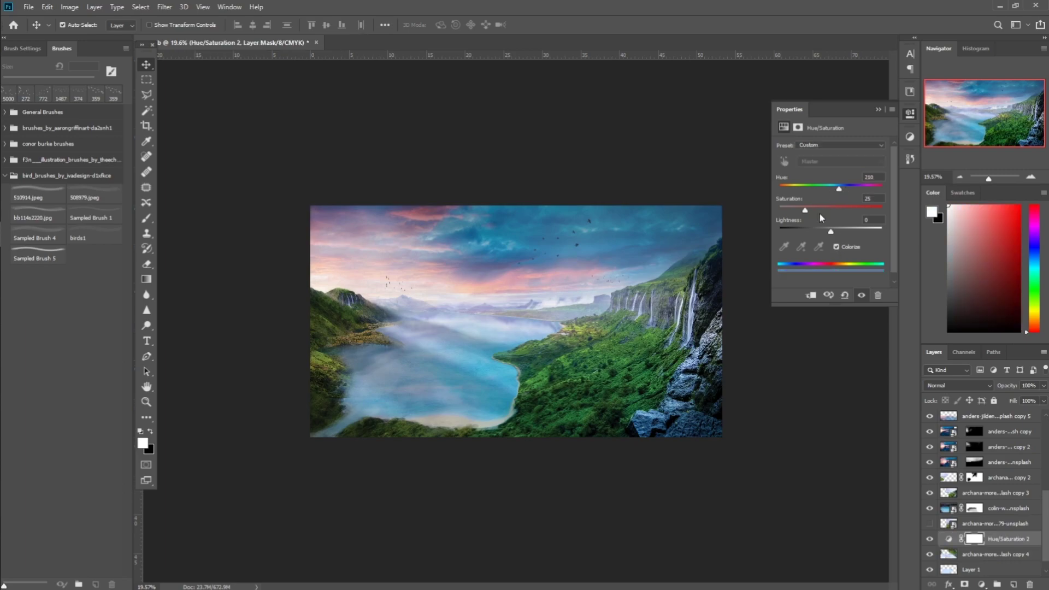
pyautogui.scroll(-1, 1002, 540)
pyautogui.hotkey('ctrl', 'alt', 'g')
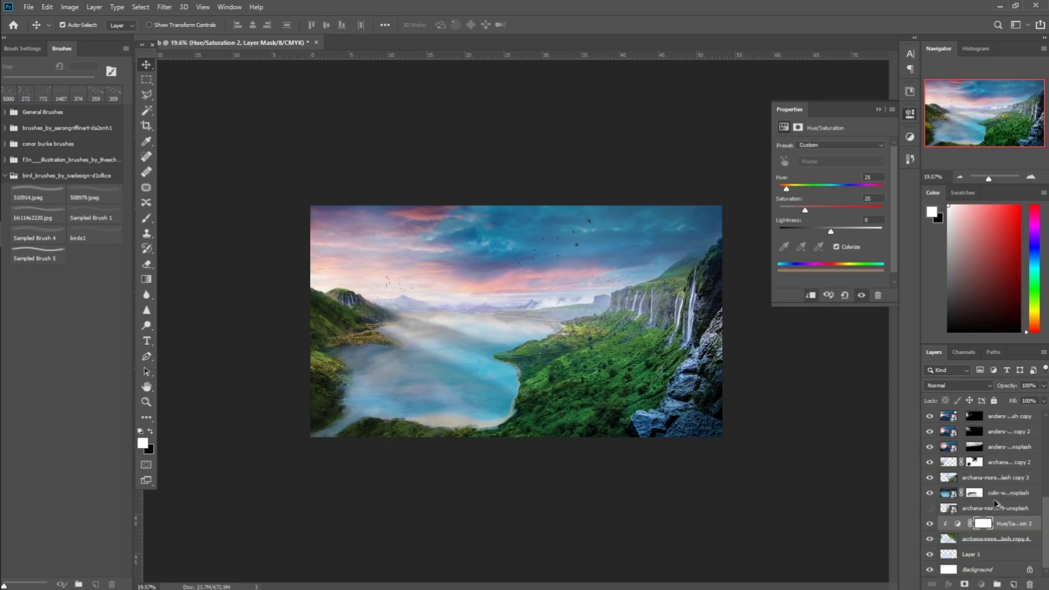
pyautogui.moveTo(985, 478); pyautogui.dragTo(985, 476)
pyautogui.moveTo(787, 188); pyautogui.dragTo(796, 190)
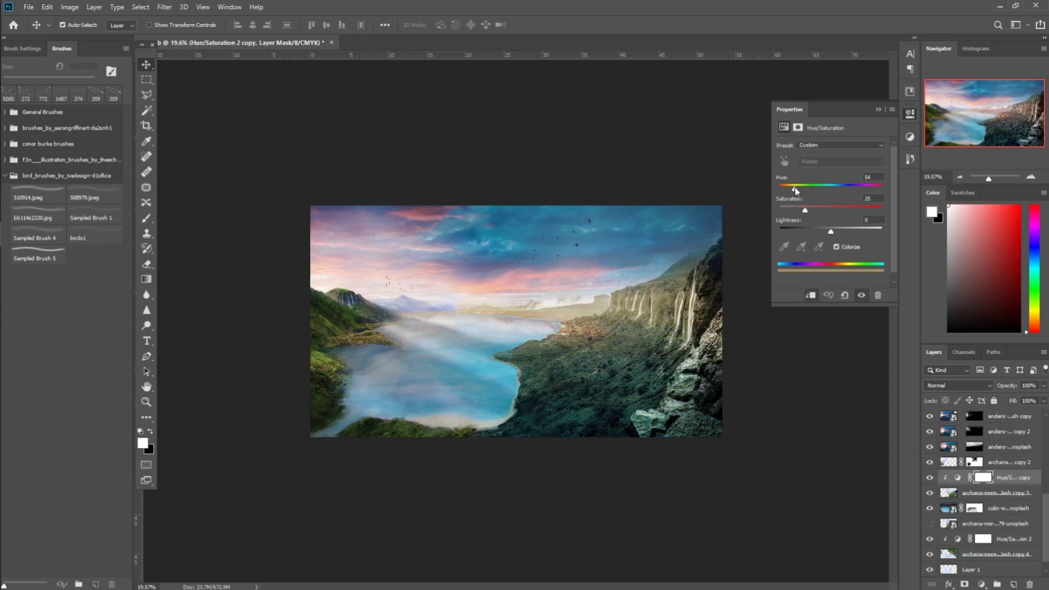
pyautogui.click(931, 479)
# - Try masking the valley's Hue/Saturation adjustment with a brush from General Brushes and moving it lower in the layer stack
pyautogui.press('b')
pyautogui.click(5, 112)
pyautogui.click(38, 130)
pyautogui.press('x')
pyautogui.moveTo(730, 461); pyautogui.dragTo(520, 258)
pyautogui.moveTo(1011, 481)
pyautogui.mouseDown()
pyautogui.moveTo(1008, 547)
pyautogui.moveTo(1011, 502)
pyautogui.mouseUp()
pyautogui.keyDown('alt'); pyautogui.click(1011, 514); pyautogui.keyUp('alt')
pyautogui.scroll(-4, 1010, 513)
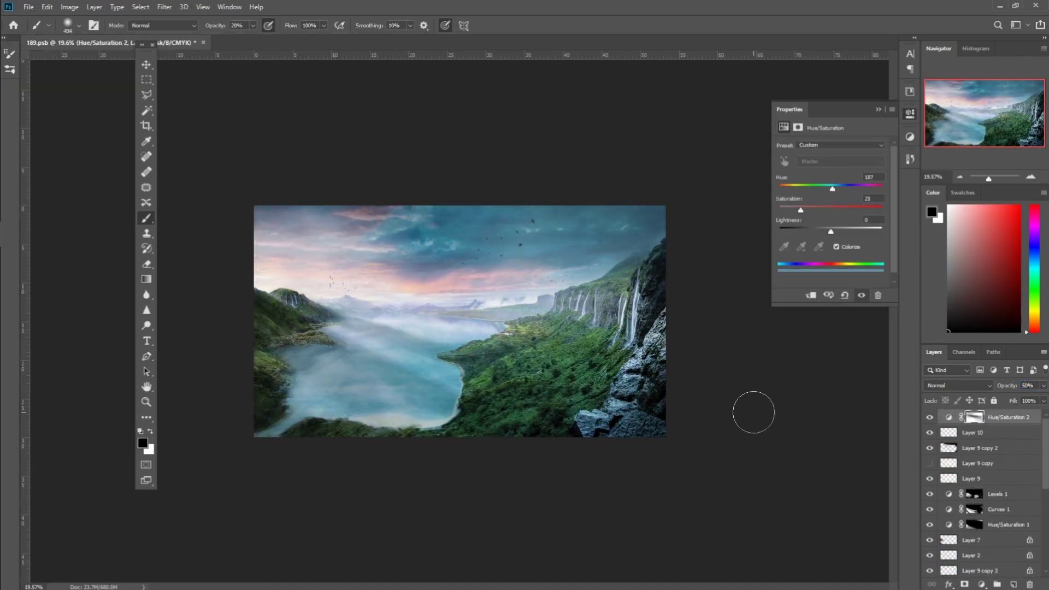
# - Shift the hue of the top colorized Hue/Saturation 2 layer and stamp all visible layers into a new layer
pyautogui.moveTo(832, 189); pyautogui.dragTo(867, 195)
pyautogui.hotkey('ctrl', 'shift', 'alt', 'e')
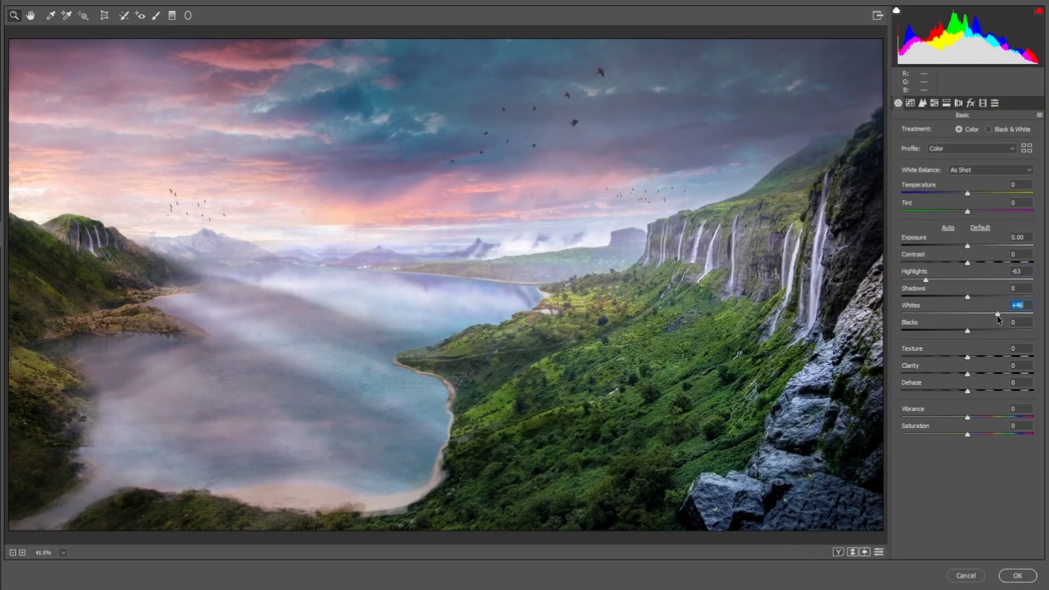
# - Lower Exposure slightly in Camera Raw and set HSL hues to Oranges -18, Yellows -13 and Greens -17, with Aquas and Blues raised
pyautogui.moveTo(968, 246); pyautogui.dragTo(965, 249)
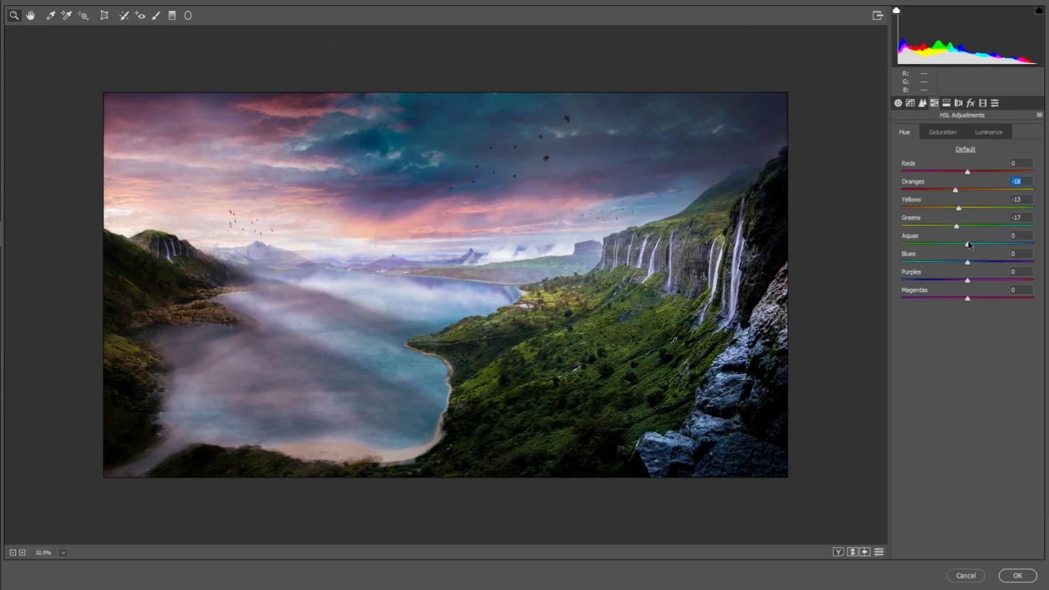
pyautogui.moveTo(969, 245); pyautogui.dragTo(984, 244)
pyautogui.moveTo(968, 262); pyautogui.dragTo(977, 262)
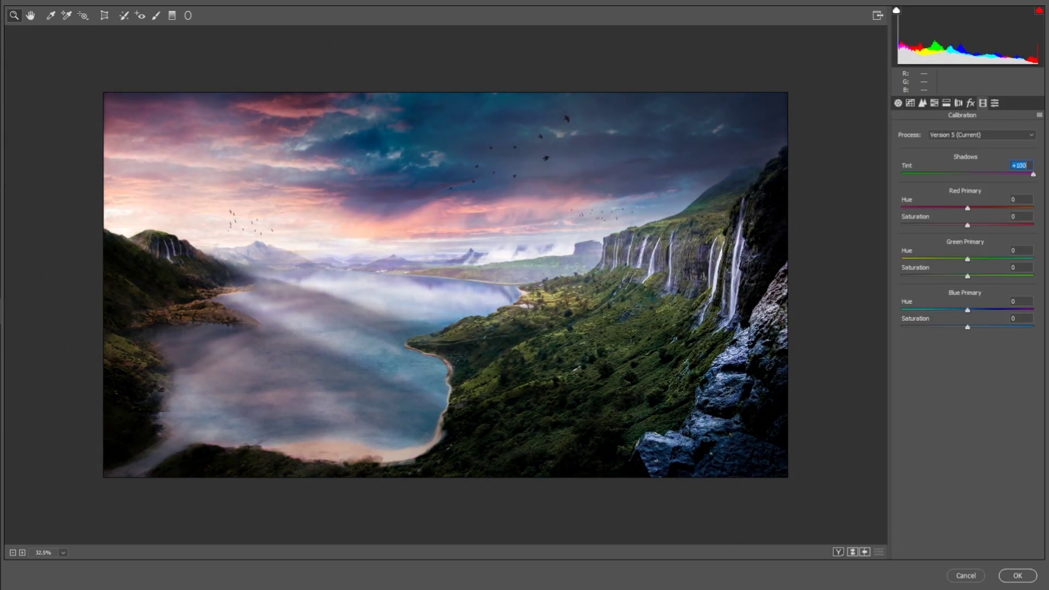
# - Reduce the calibration's Shadows Tint to a moderate magenta, adjust the Red Primary sliders, and lower the Blue Primary hue
pyautogui.moveTo(1034, 175); pyautogui.dragTo(995, 174)
pyautogui.moveTo(968, 209); pyautogui.dragTo(974, 208)
pyautogui.moveTo(968, 225); pyautogui.dragTo(956, 259)
pyautogui.moveTo(968, 310); pyautogui.dragTo(941, 310)
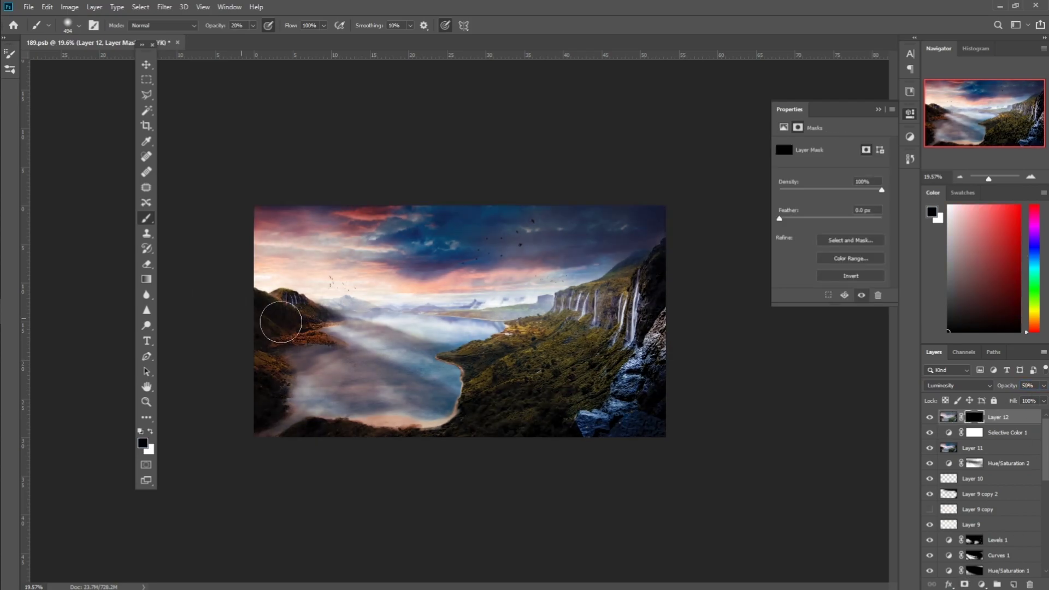
# - Swap the brush color for painting Layer 12's mask, and try another preset in a Photo Filter adjustment
pyautogui.press('x')
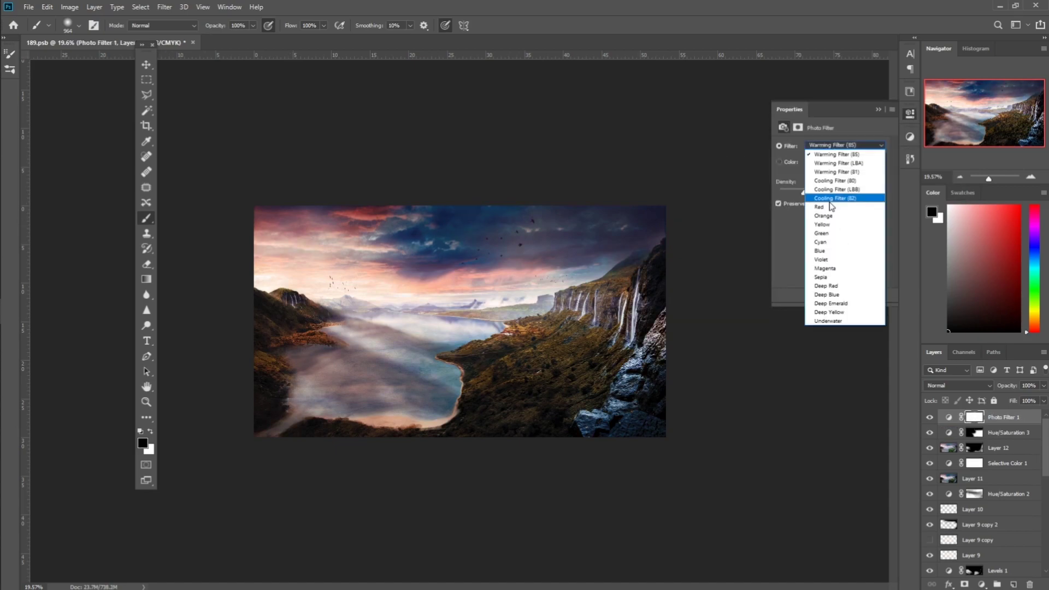
pyautogui.click(831, 206)
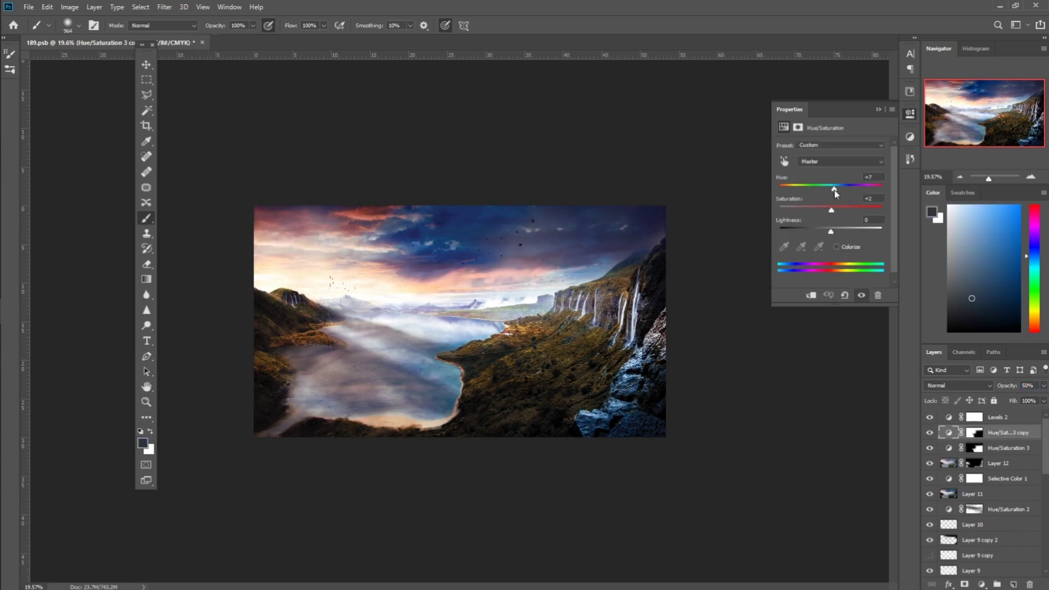
# - Raise the hue of the Hue/Saturation 3 copy adjustment and paint its mask over the far-shore hills beside the lake
pyautogui.moveTo(834, 190); pyautogui.dragTo(840, 197)
pyautogui.press('e')
pyautogui.press('b')
pyautogui.click(974, 433)
pyautogui.press('x')
pyautogui.moveTo(261, 256); pyautogui.dragTo(307, 289)
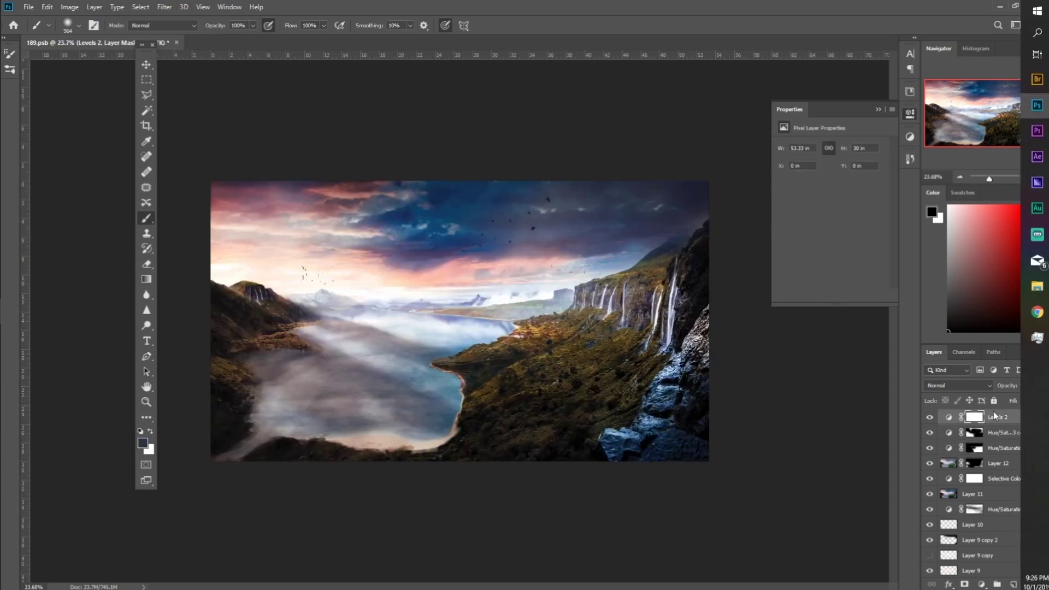
# - Stamp the finished painting into a new top layer and open Save As for a copy of the document
pyautogui.hotkey('ctrl', 'alt', 's')
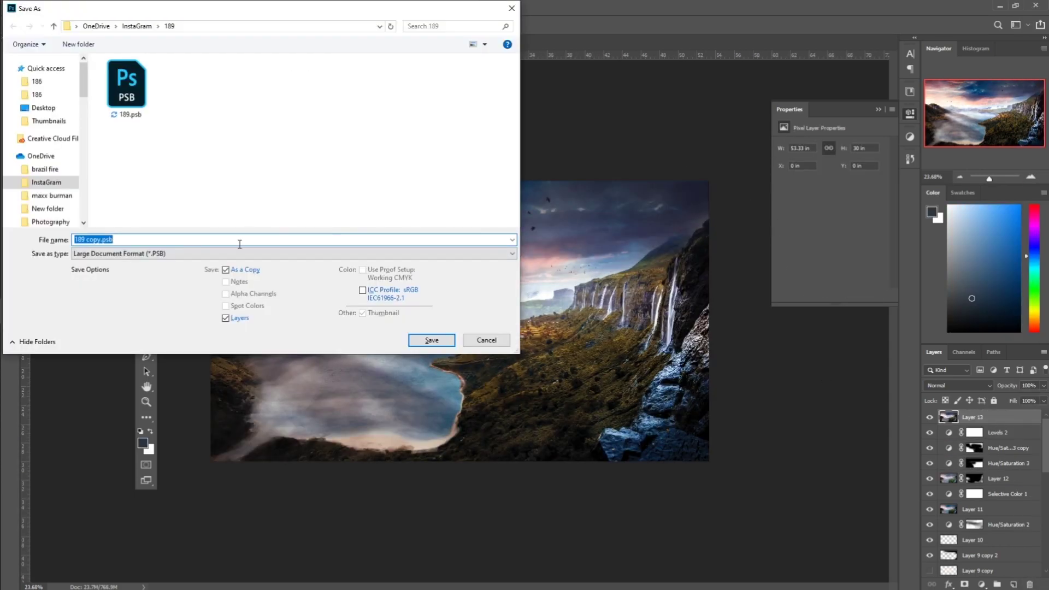